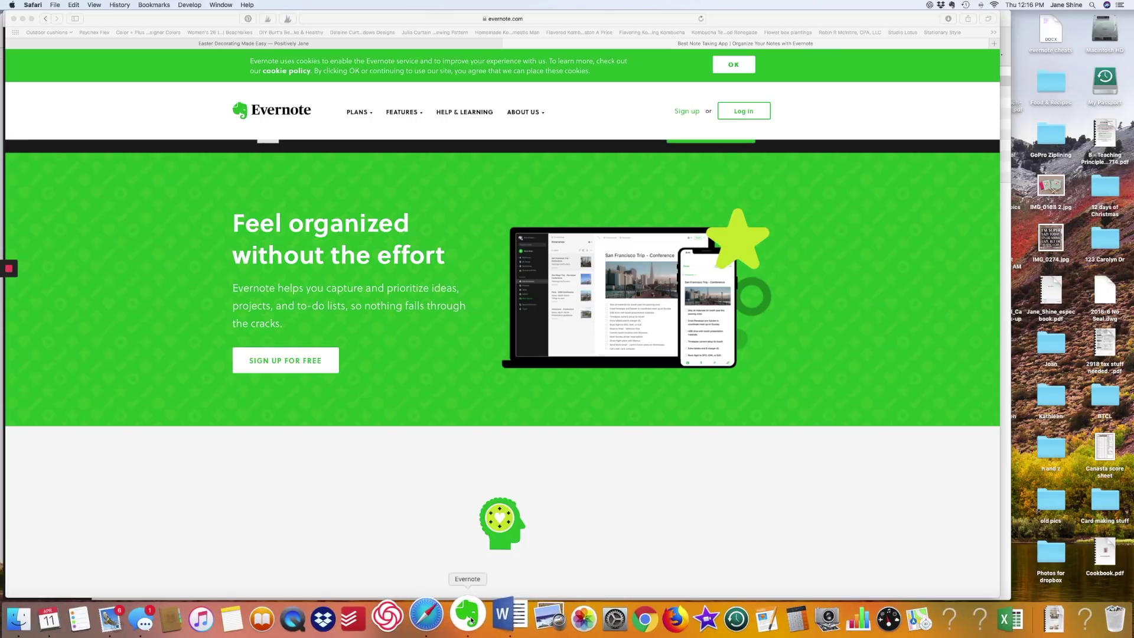
Step: Switch to Evernote, view the overview of all notebooks, and expand the Dies stack in the notebook list
left_click(468, 616)
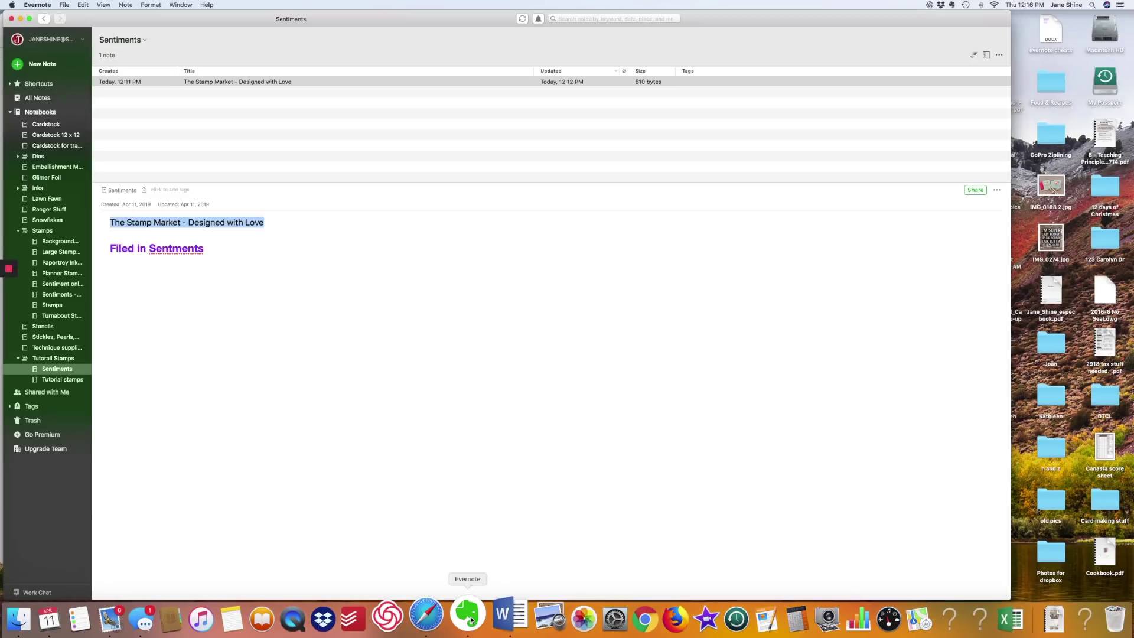
left_click(36, 112)
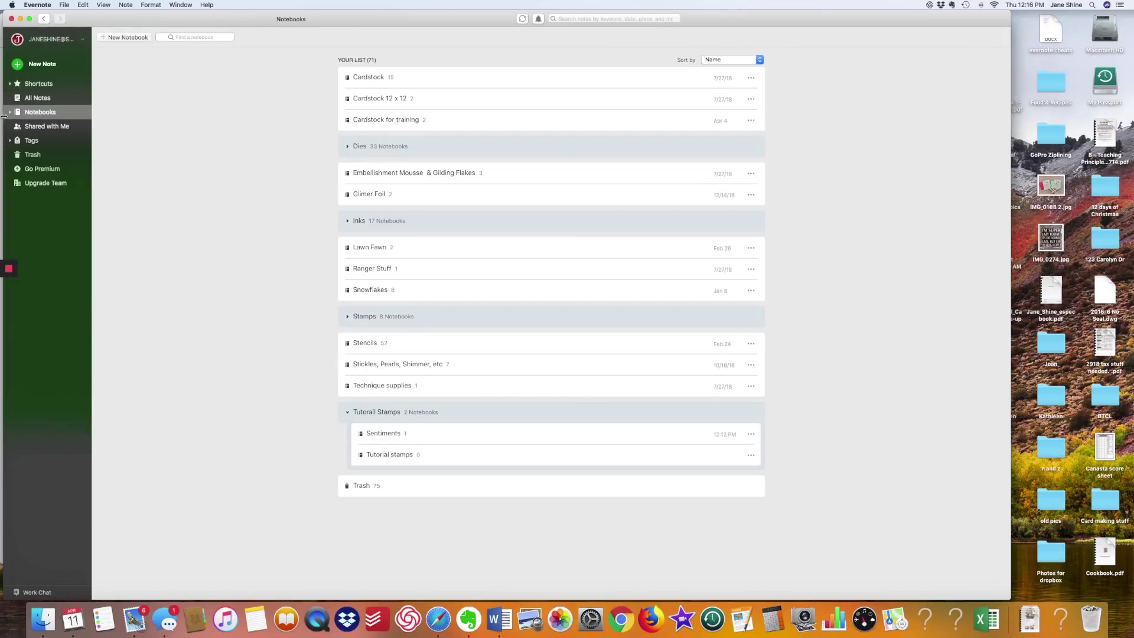
left_click(10, 113)
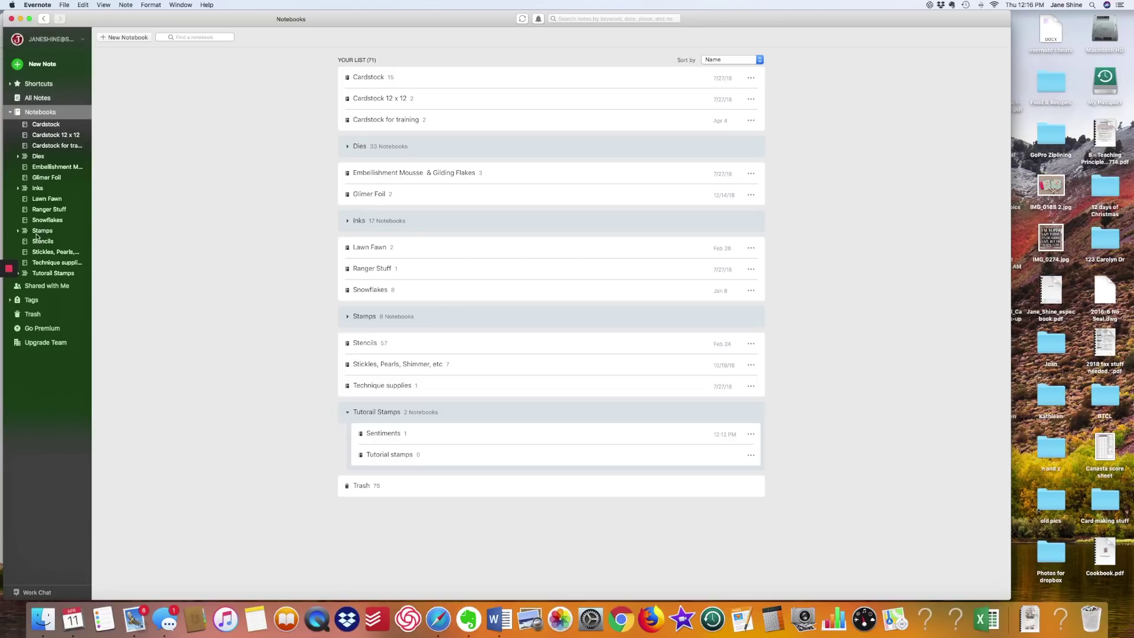
left_click(18, 157)
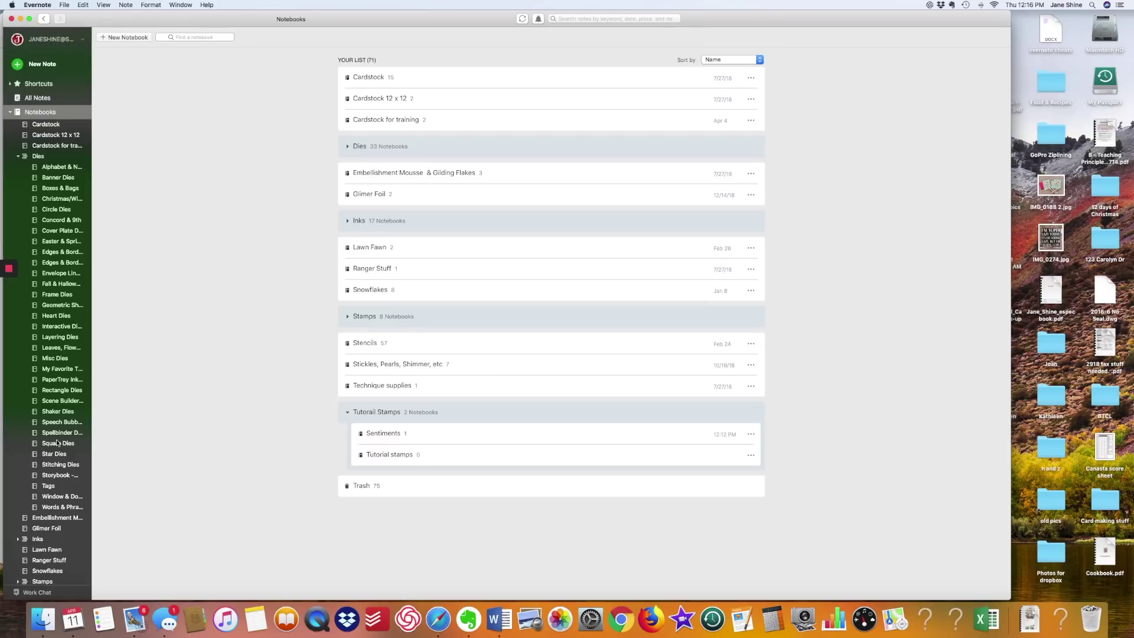
Step: Expand the Stamps stack and view its Background Stamps, Large Stamp Sets and Papertrey Ink Misc Stamps notebooks
scroll(59, 442, "down", 5)
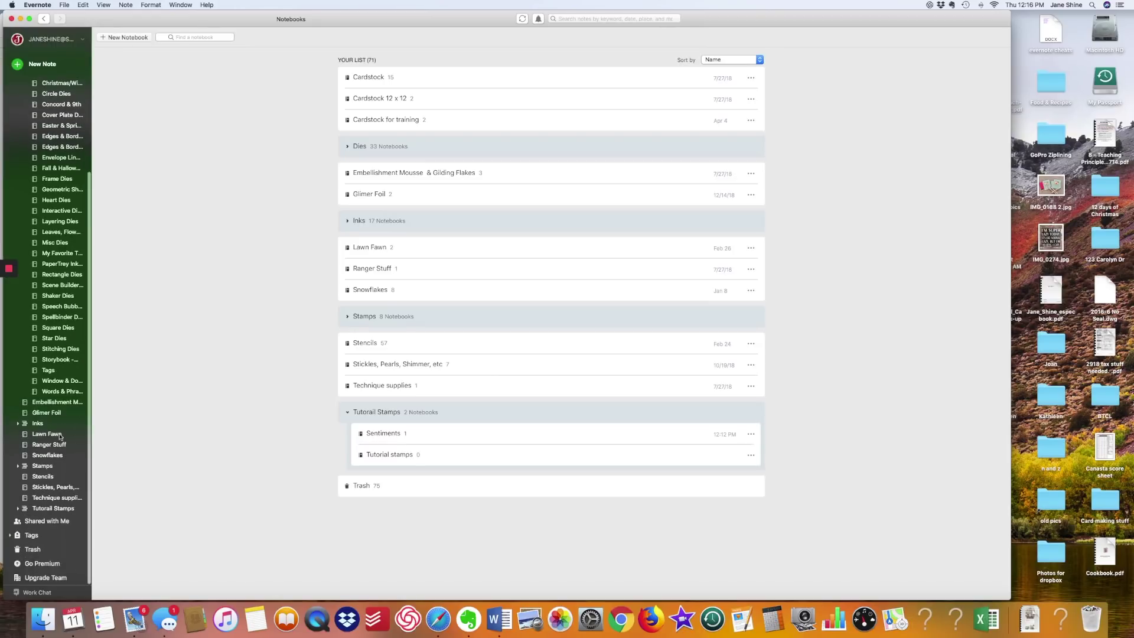
left_click(18, 466)
scroll(51, 459, "down", 4)
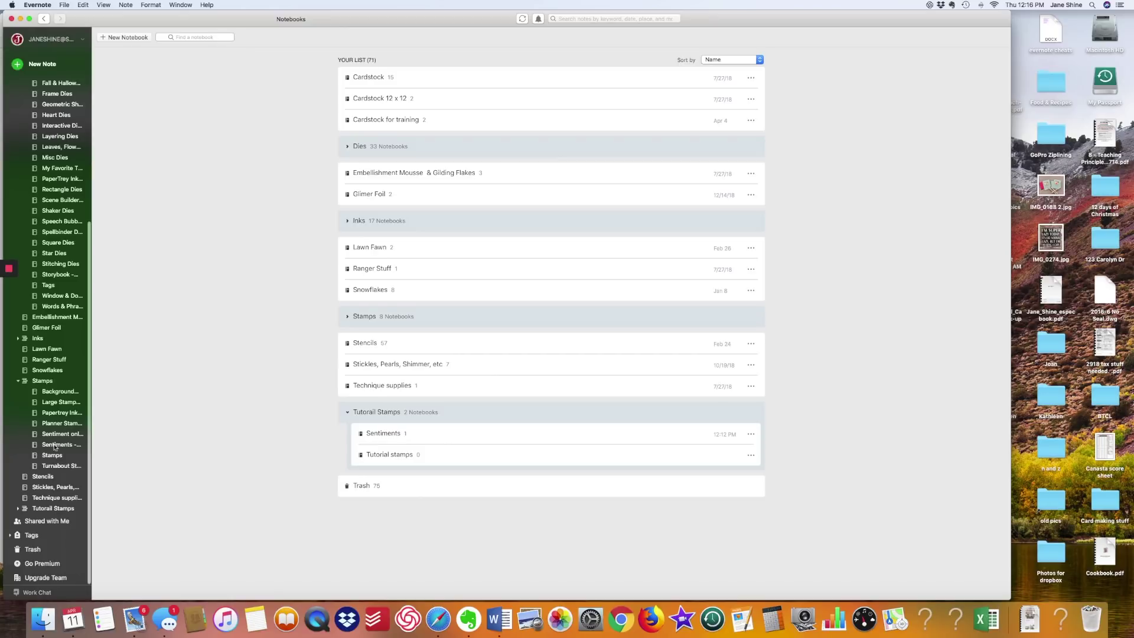
left_click(52, 455)
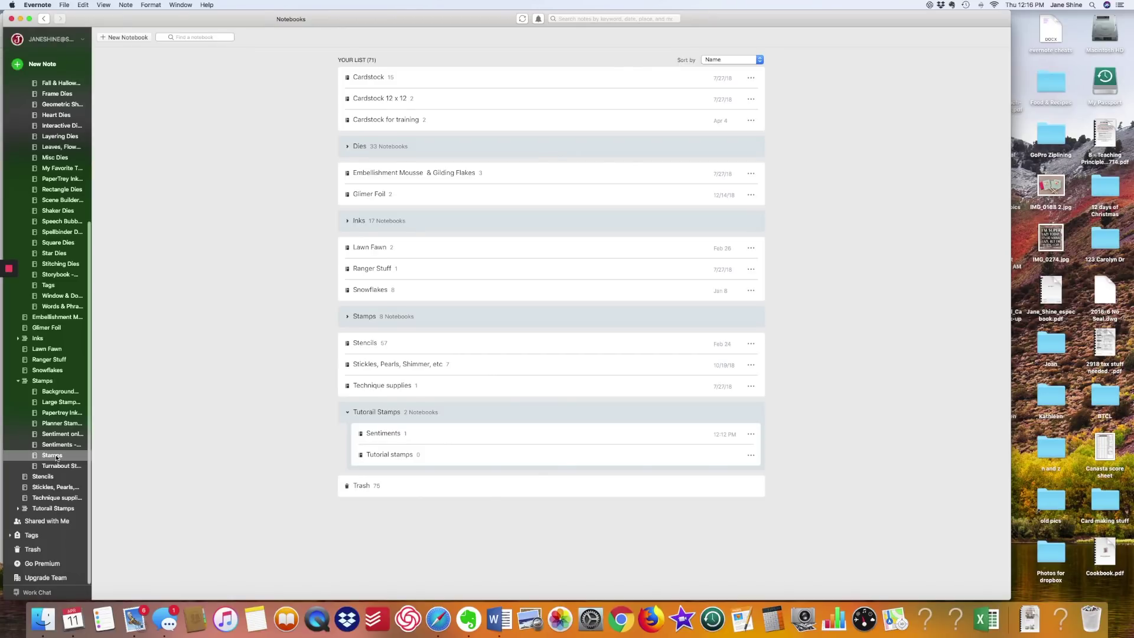
left_click(61, 393)
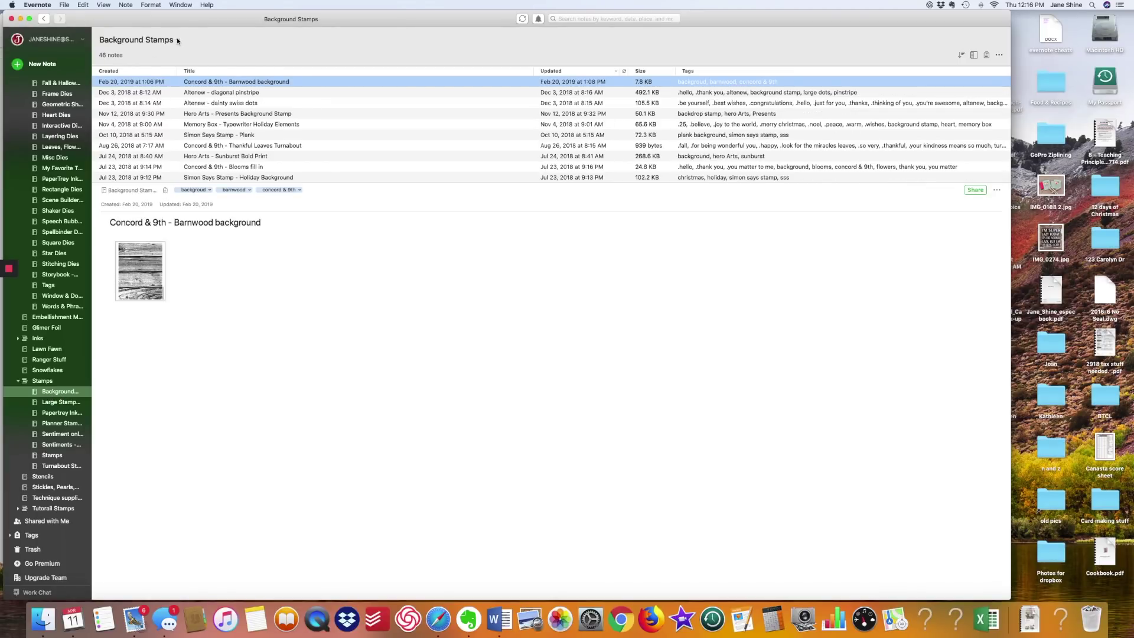
left_click(63, 402)
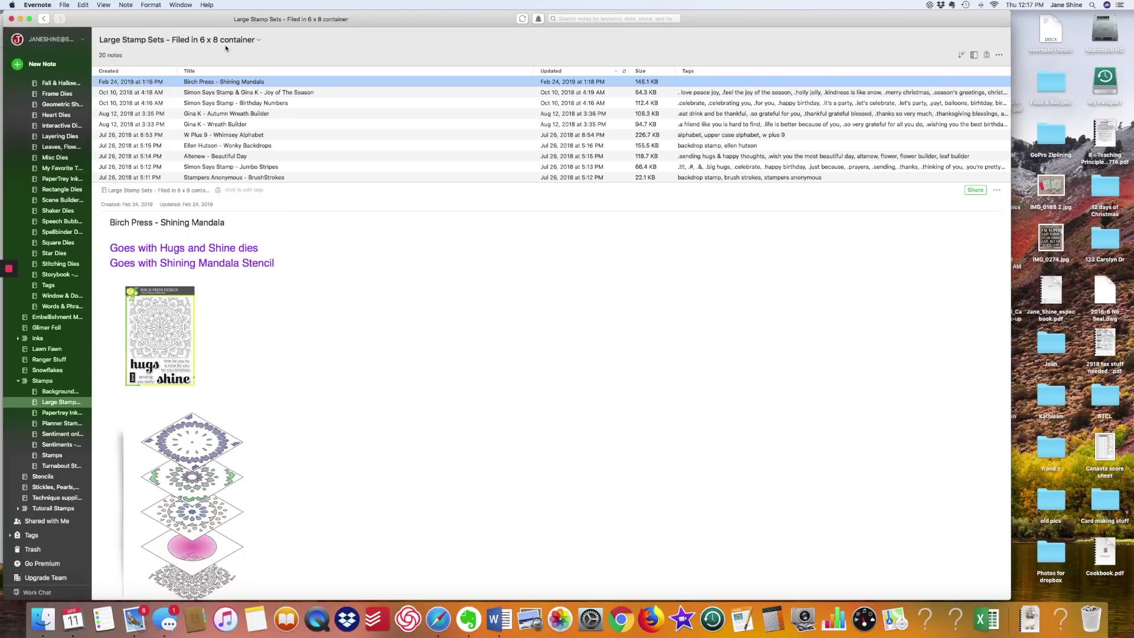
left_click(64, 413)
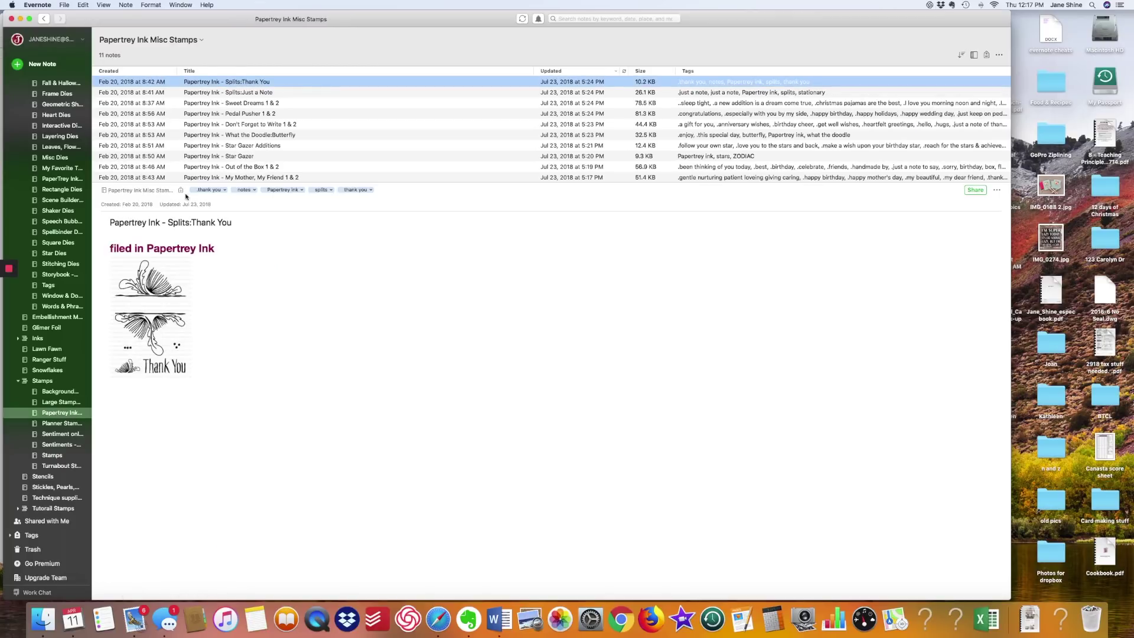
Step: Delete the "Stamp Tutorial" note from the Stamps notebook
left_click(52, 456)
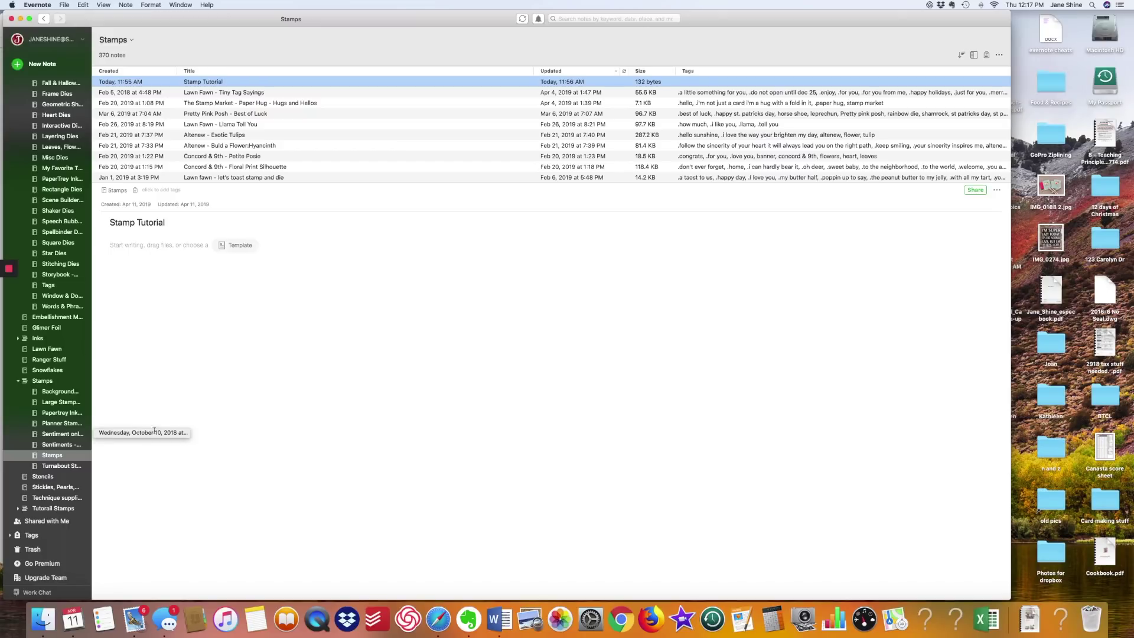
right_click(187, 84)
key("Escape")
right_click(187, 84)
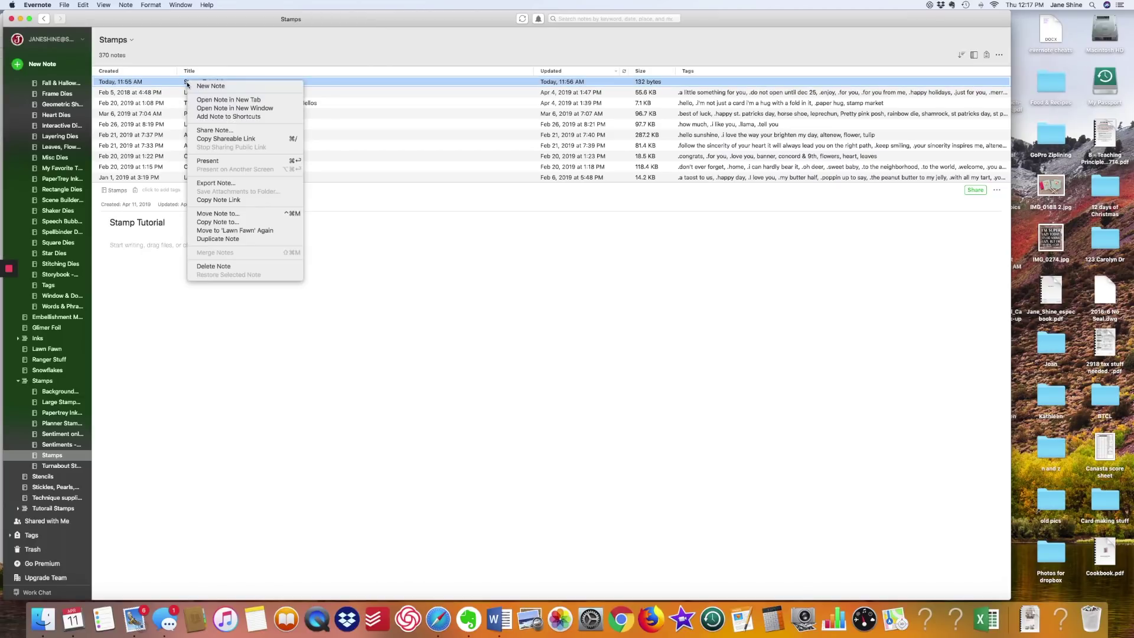
left_click(214, 266)
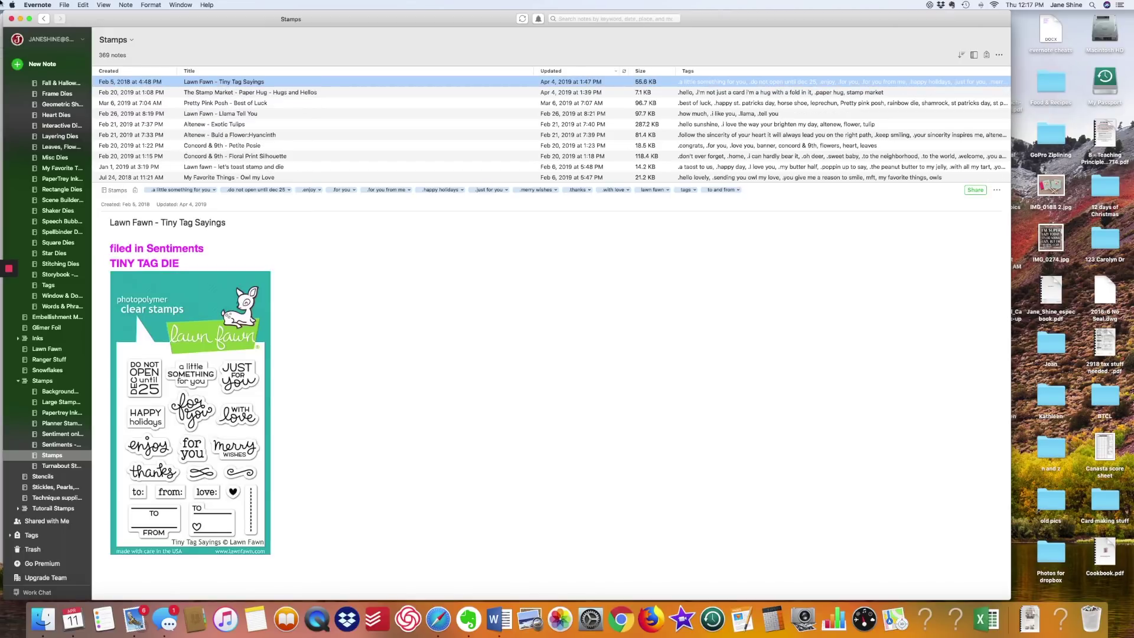
Step: View the "Lawn Fawn - Cheery Christmas" and "Stampin Up - Jingle all the way" notes in the Stamps notebook
scroll(224, 146, "down", 10)
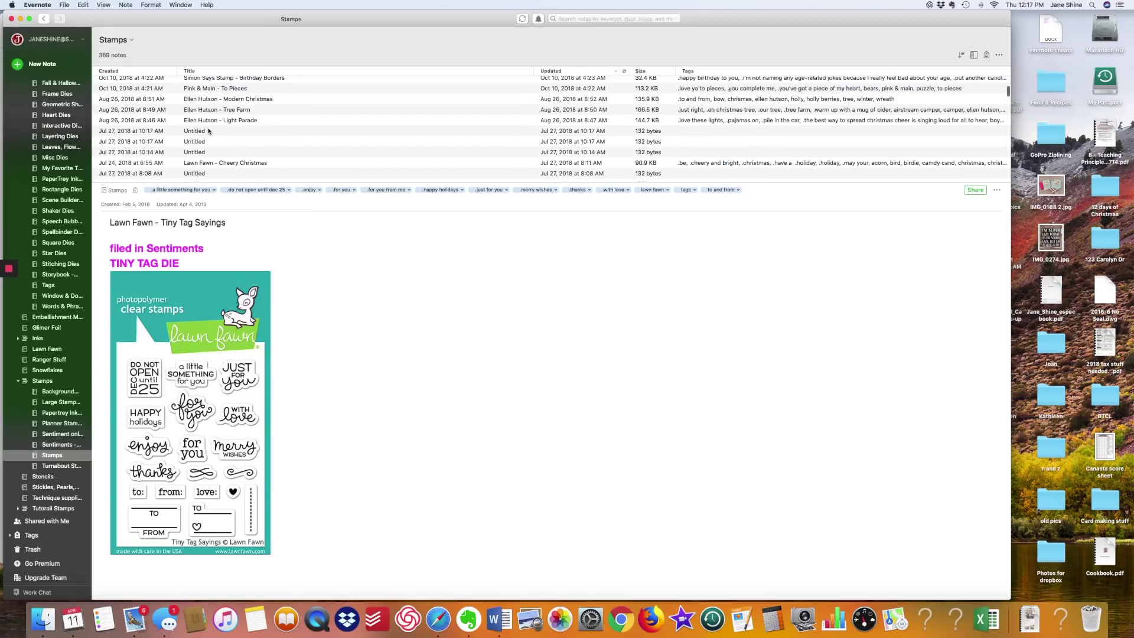
left_click(222, 163)
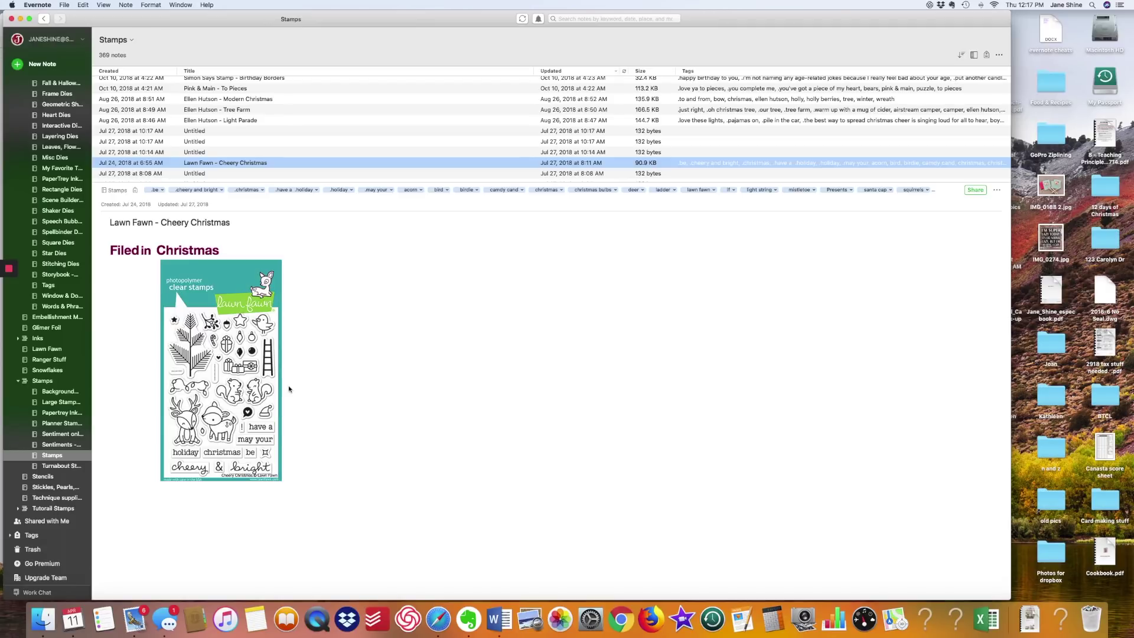
scroll(230, 169, "down", 5)
scroll(231, 169, "down", 2)
left_click(221, 132)
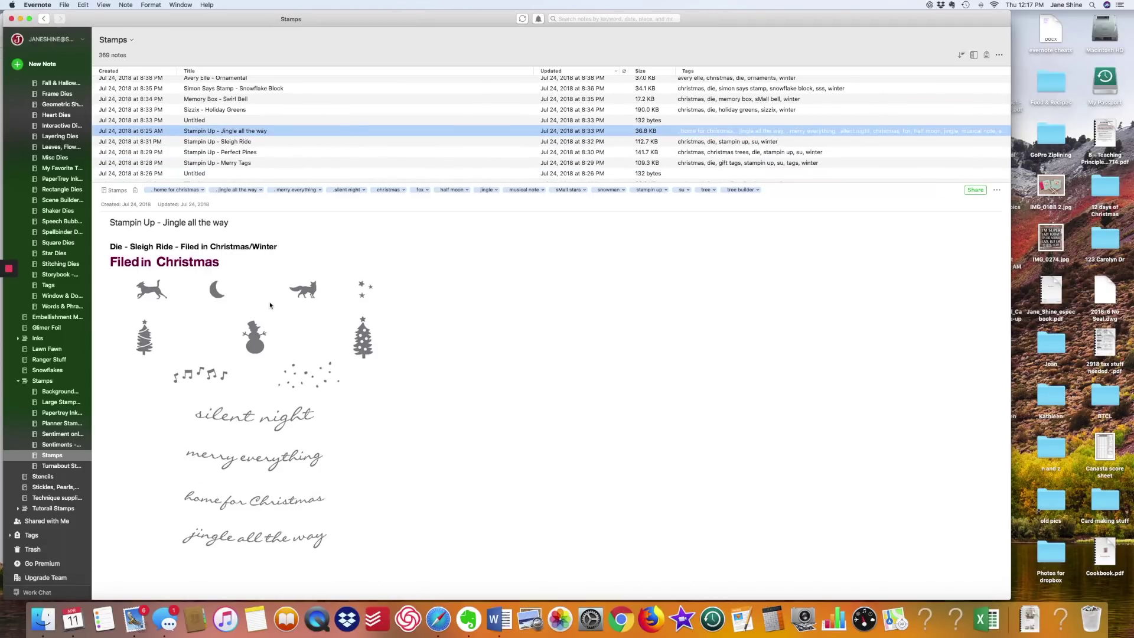
Step: View the "Little Darlings - Hand Picked for Hedgy" and "Clearly Besotted - Caped Cuties" notes, including the latter's tags
scroll(235, 155, "down", 5)
left_click(235, 144)
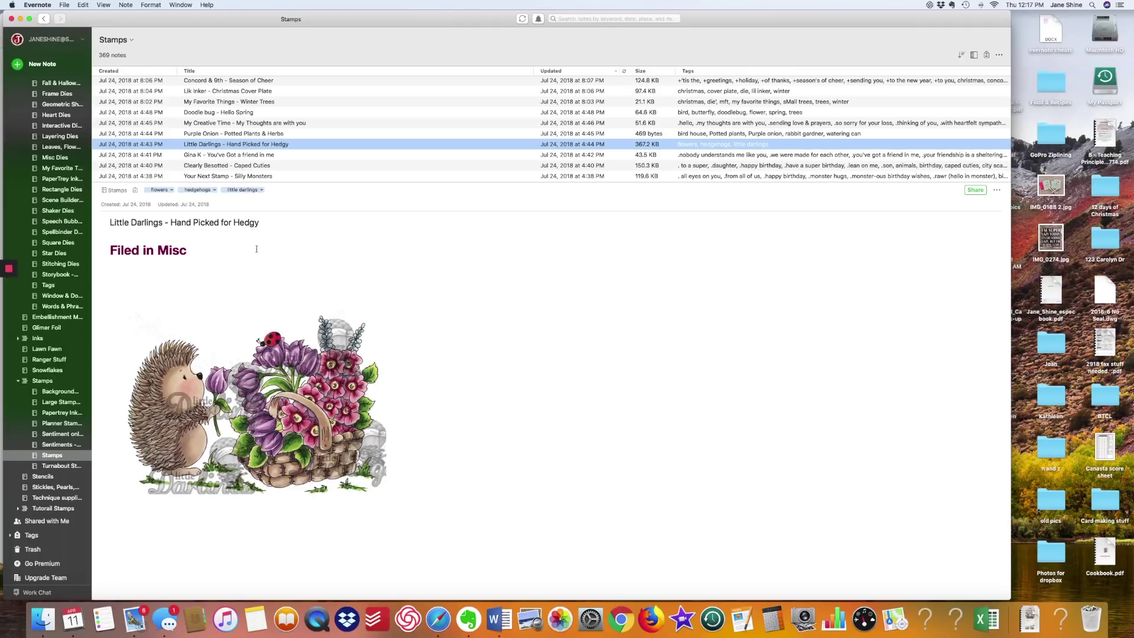
left_click(226, 169)
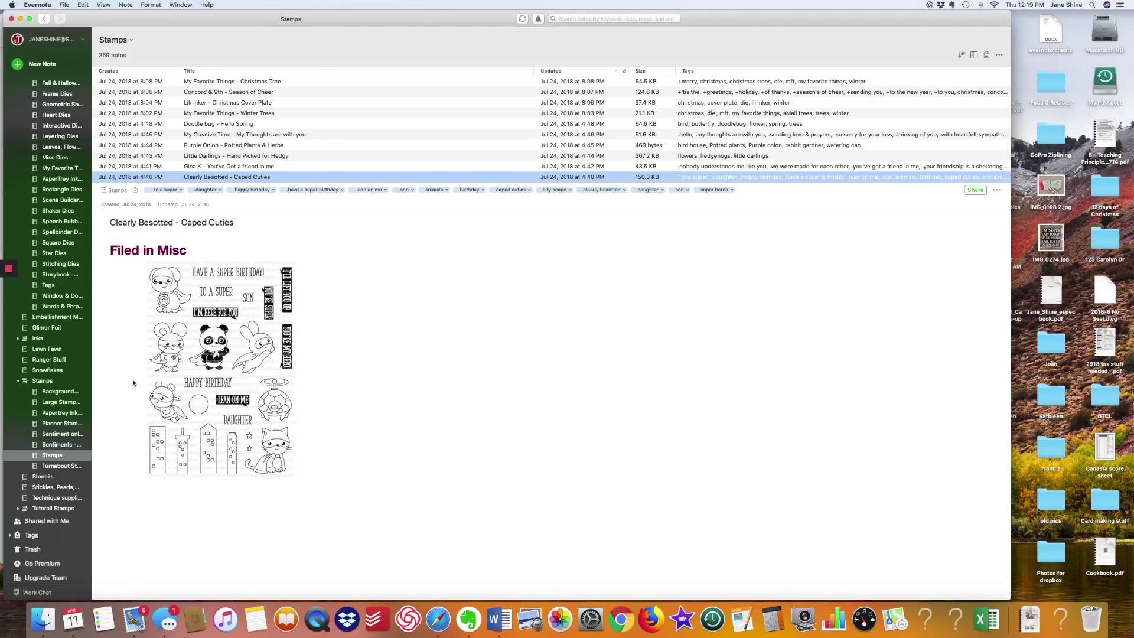
scroll(640, 177, "up", 1)
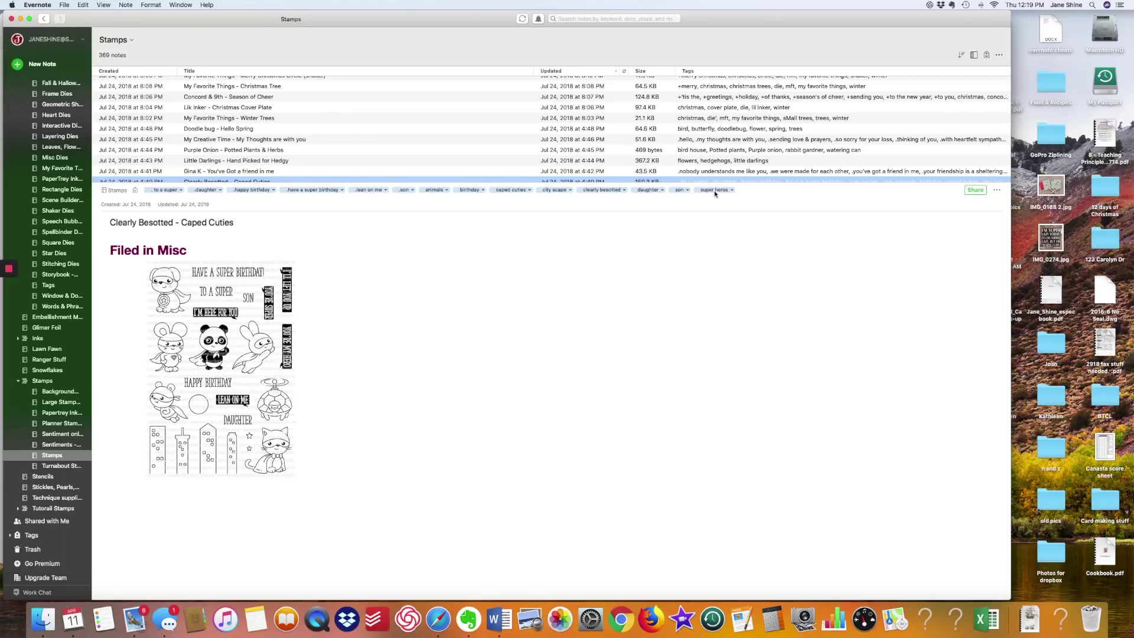
Step: Collapse the Stamps stack, view the contents of the Tutorail Stamps stack, and collapse that stack too
left_click(18, 381)
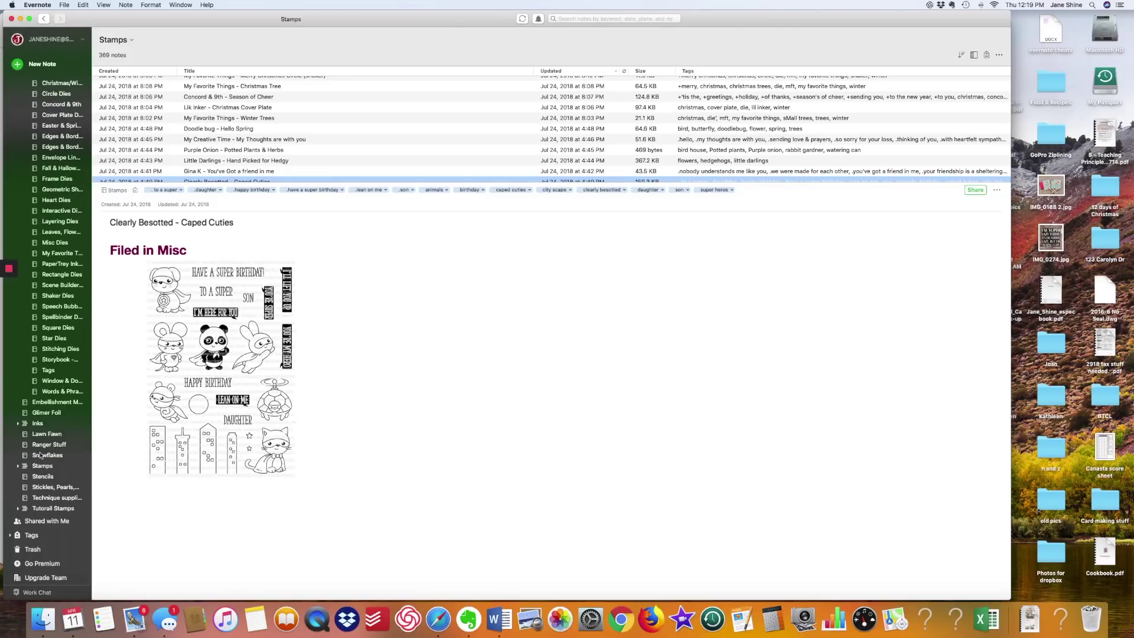
left_click(18, 508)
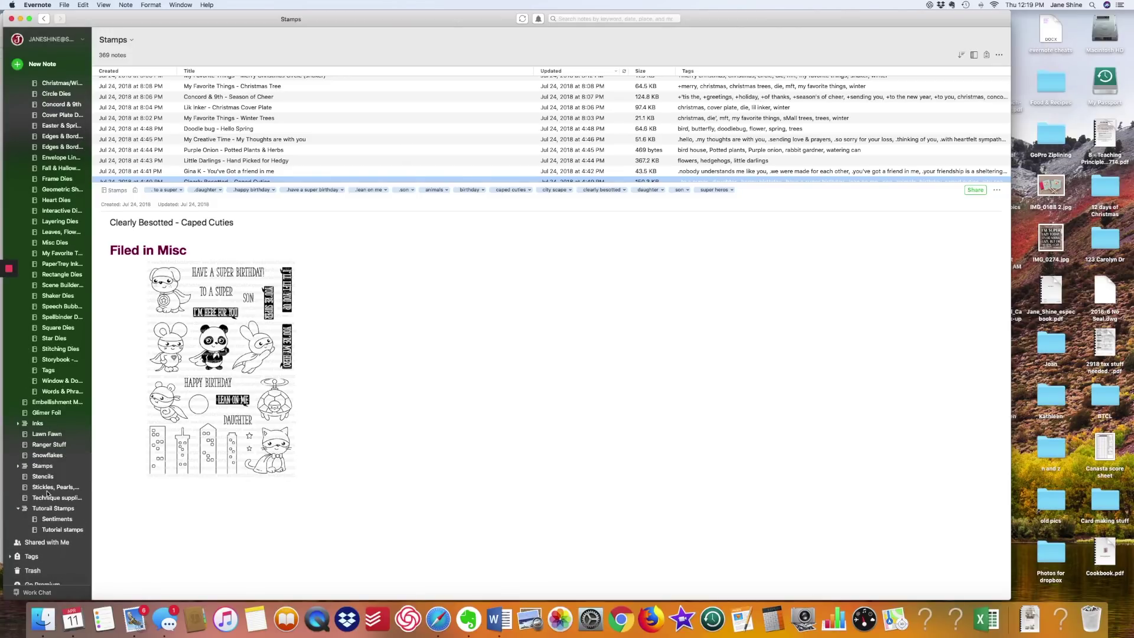
scroll(48, 496, "down", 2)
left_click(52, 488)
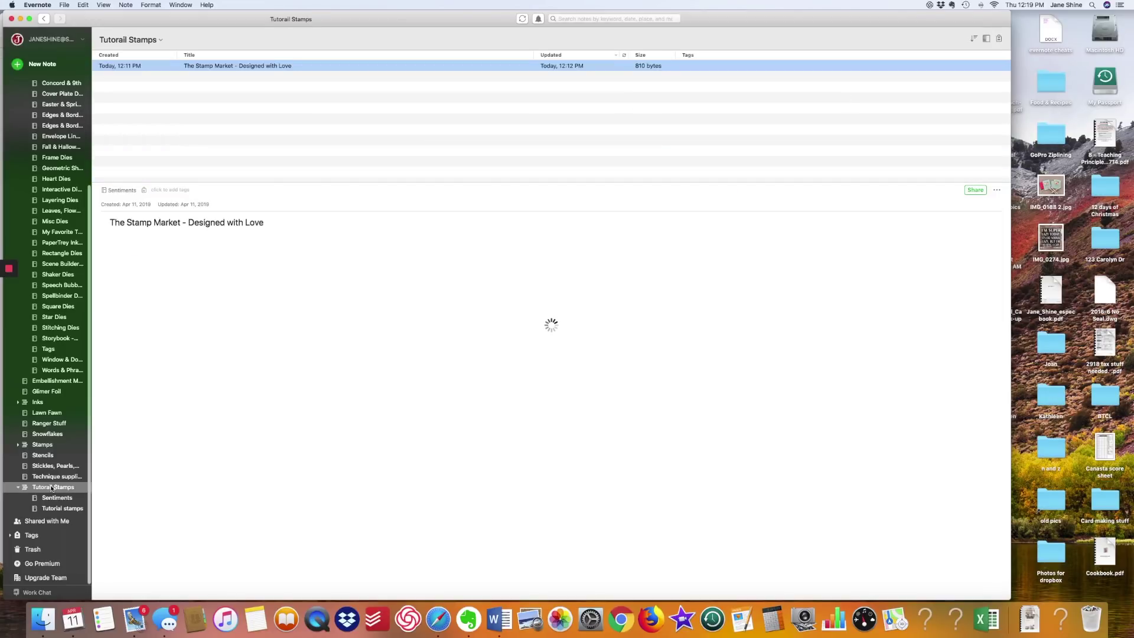
left_click(17, 488)
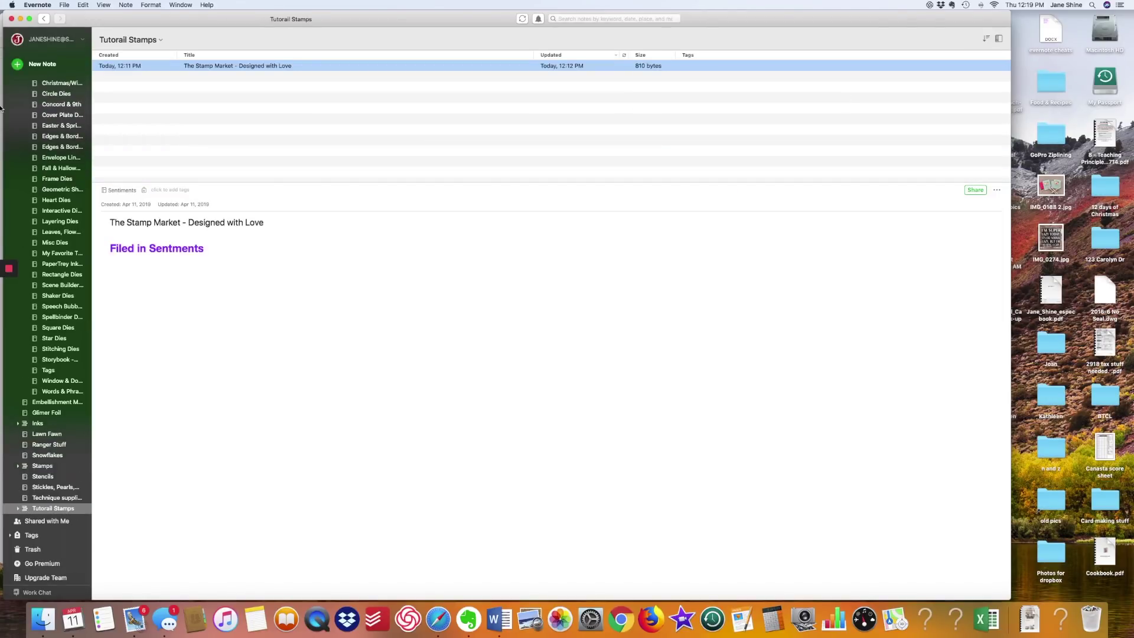
Step: Create a private notebook named "Evernote tutorial" from the notebooks overview and open it
scroll(29, 100, "up", 5)
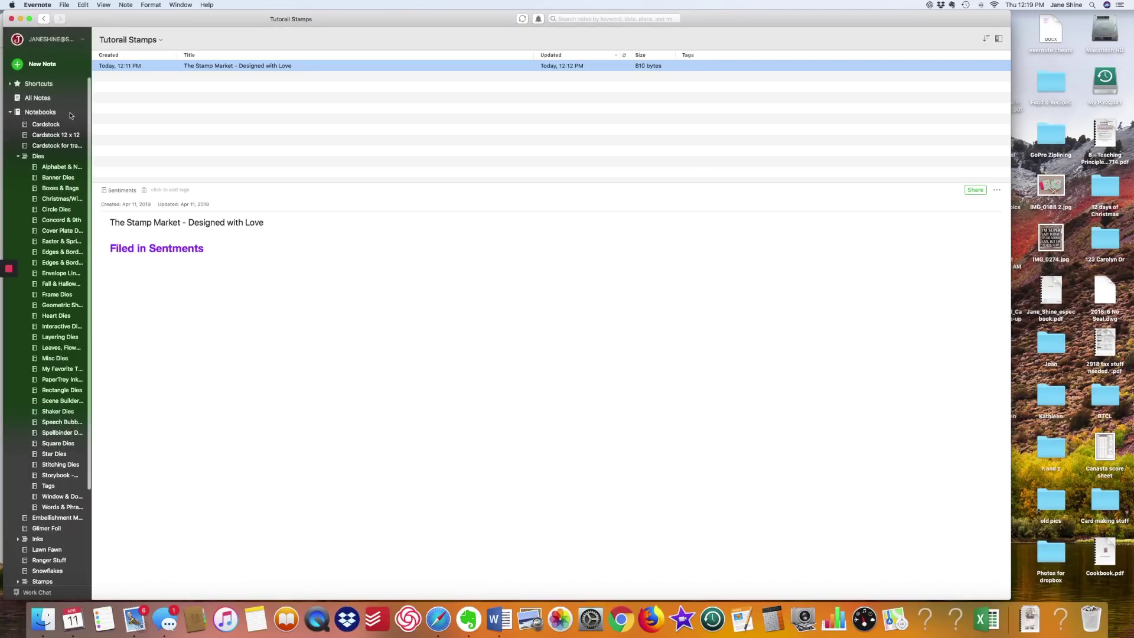
scroll(39, 177, "down", 1)
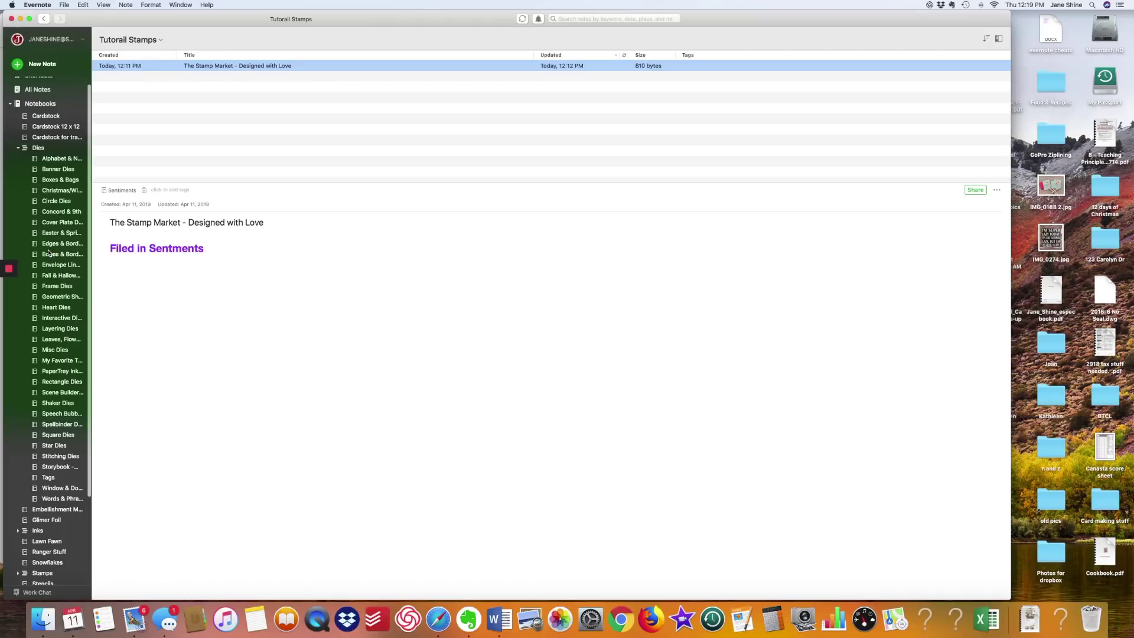
scroll(47, 253, "up", 1)
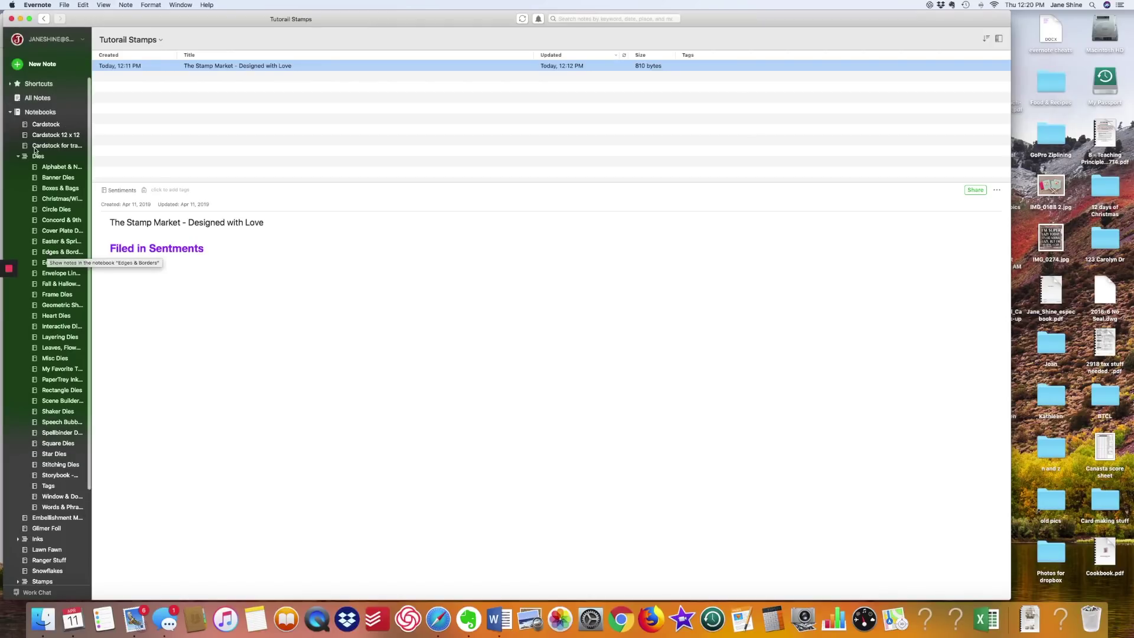
left_click(26, 112)
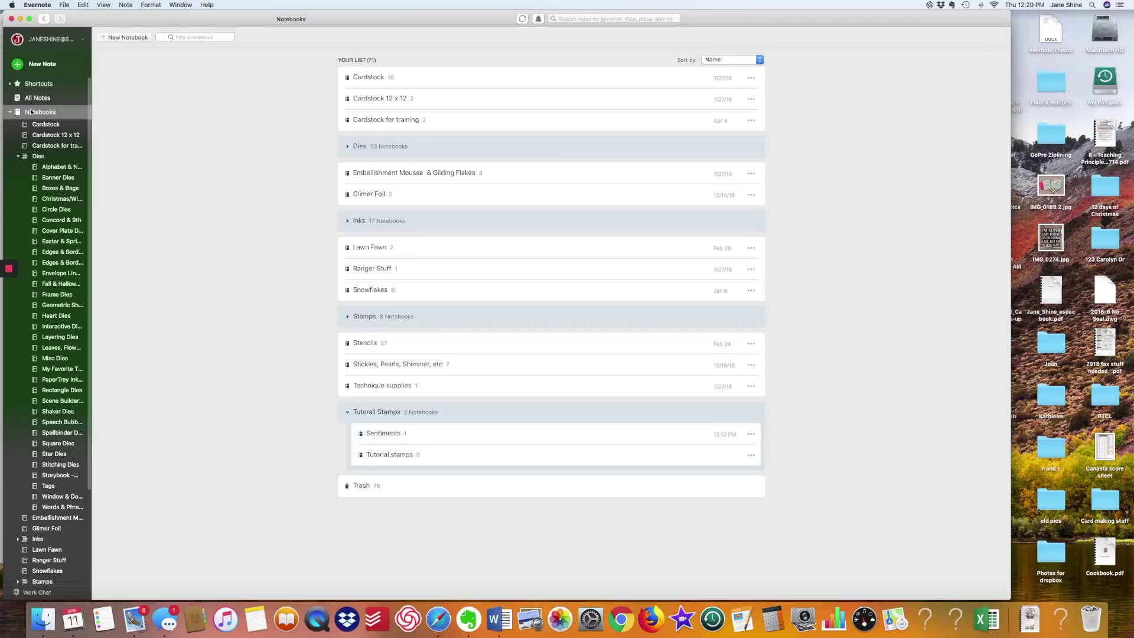
left_click(130, 37)
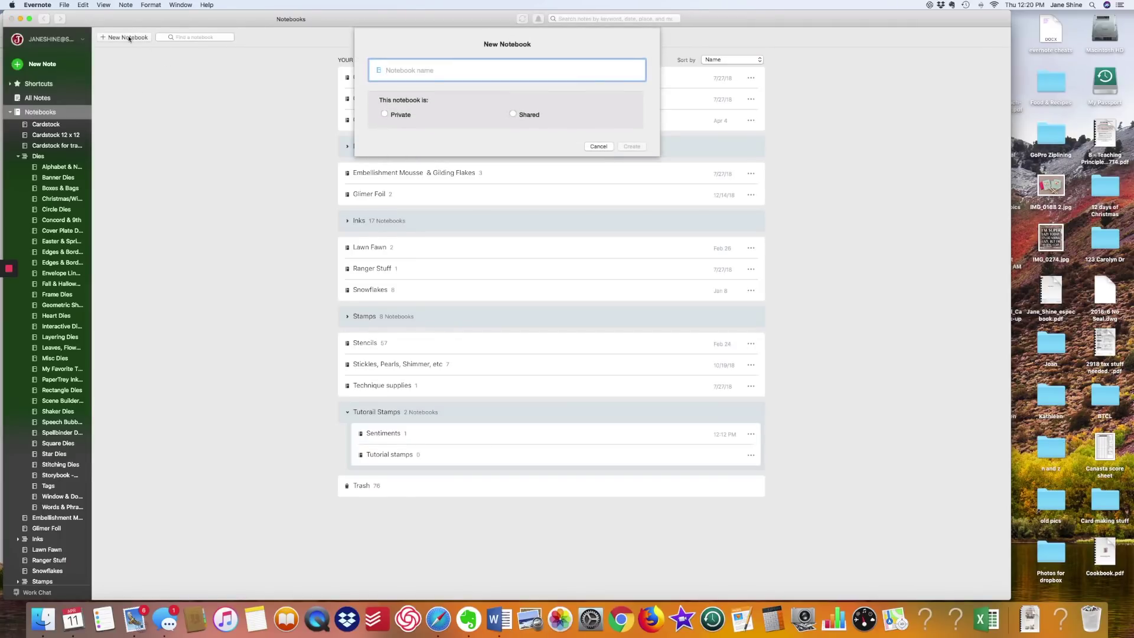
type("Evernote tutoria")
left_click(385, 114)
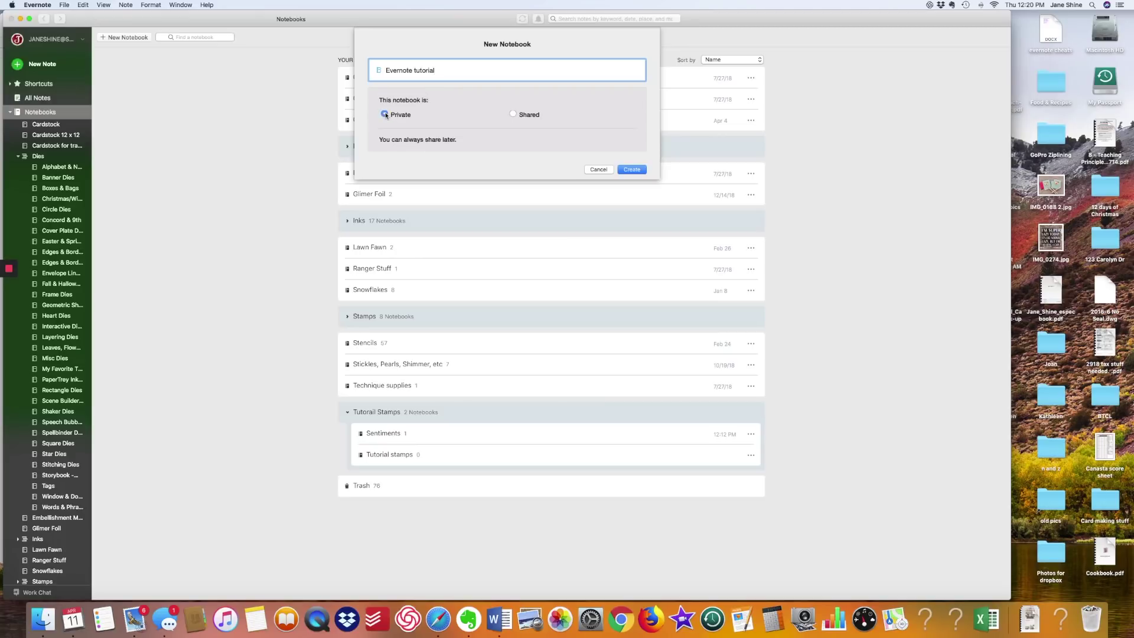
left_click(631, 169)
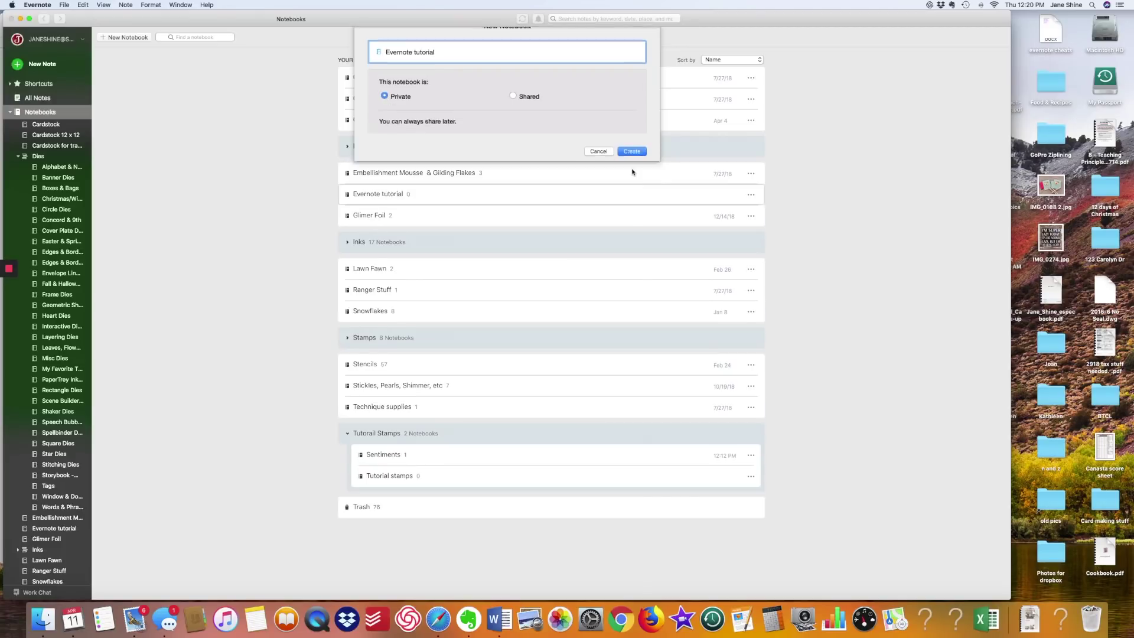
left_click(51, 530)
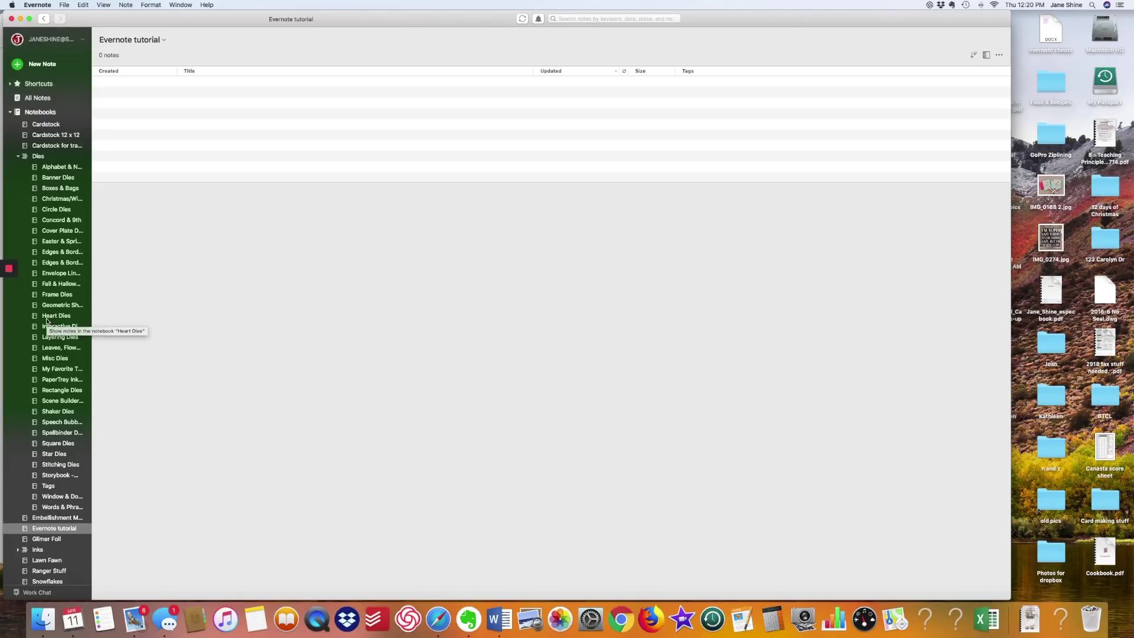
Step: Create a second private notebook named "Evernote 2"
left_click(36, 113)
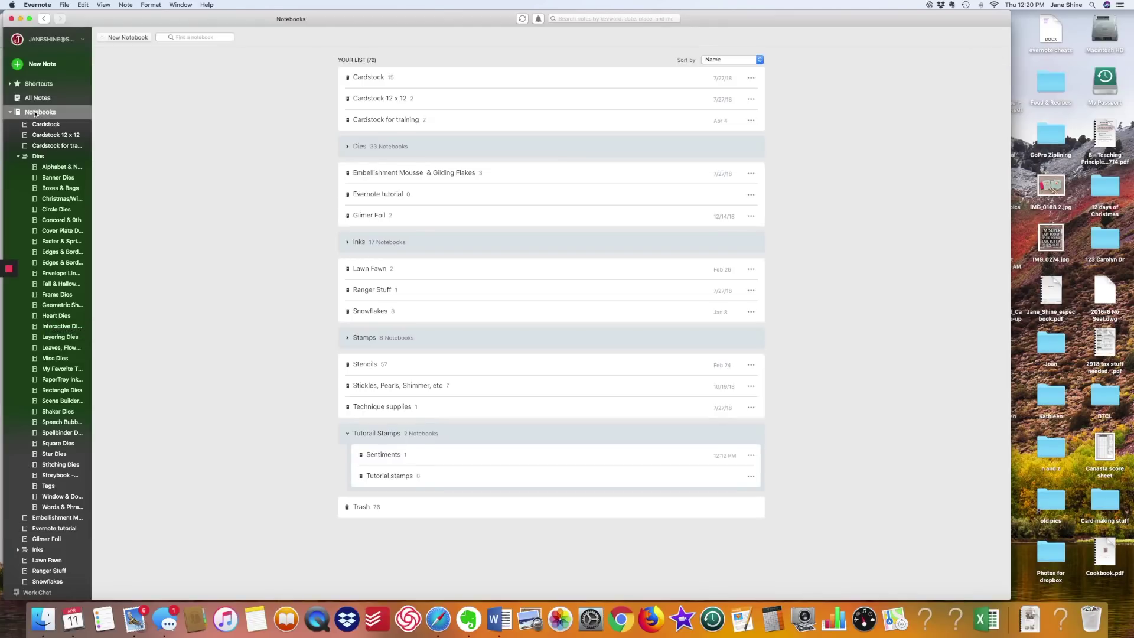
left_click(137, 39)
type("Ev")
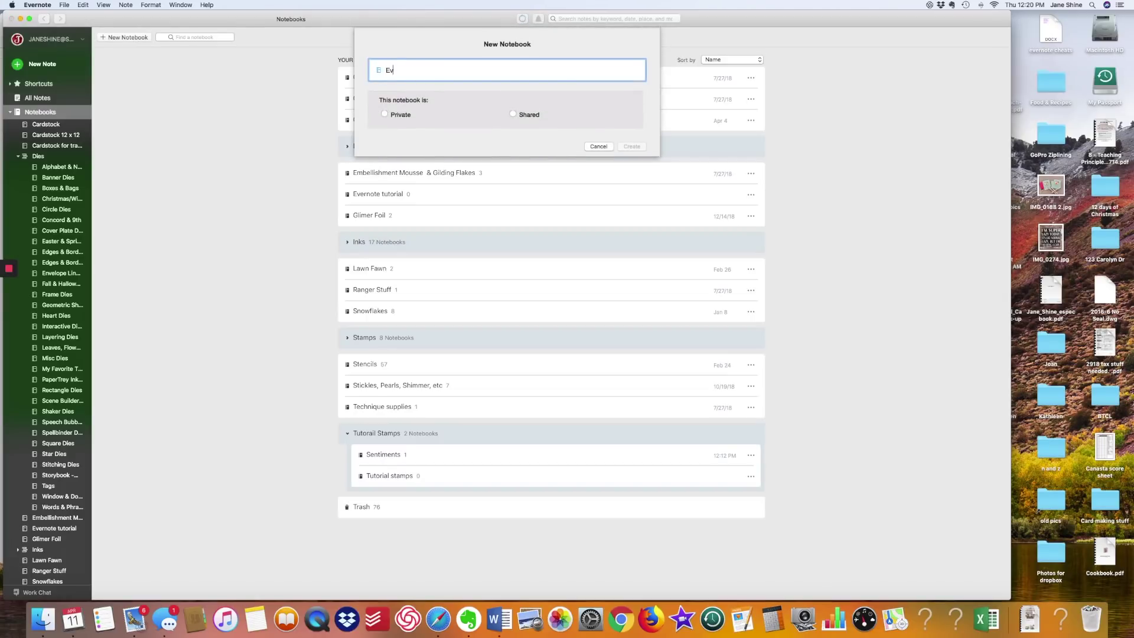
type("ernote 2")
left_click(383, 115)
left_click(631, 170)
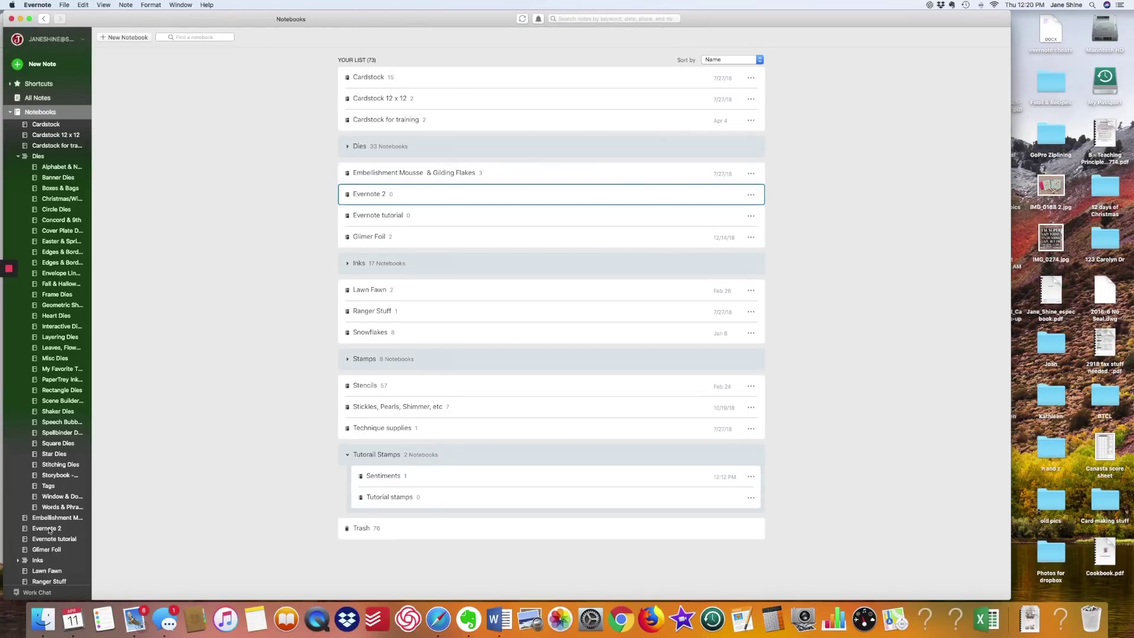
Step: Create a third private notebook named "Evernote 3"
left_click(120, 37)
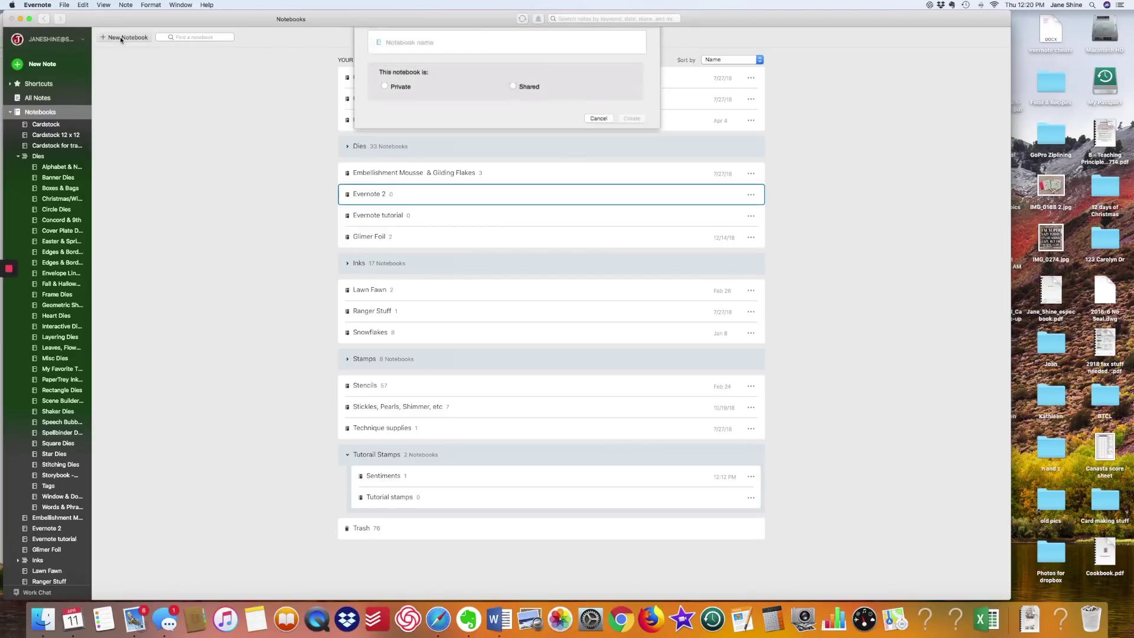
type("Evernote 3")
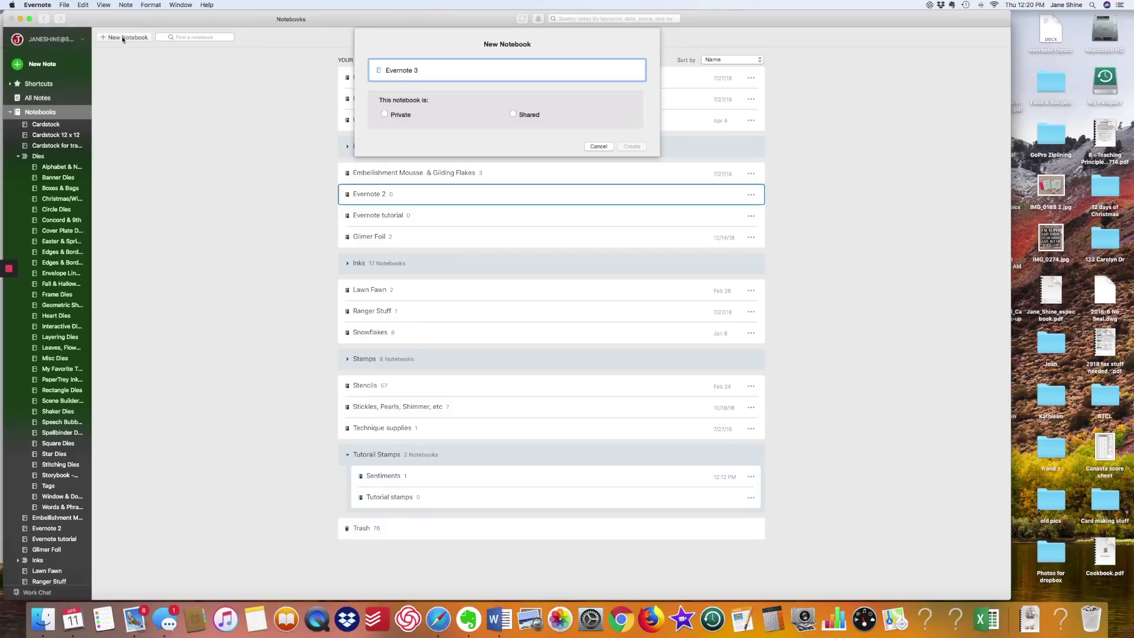
left_click(386, 115)
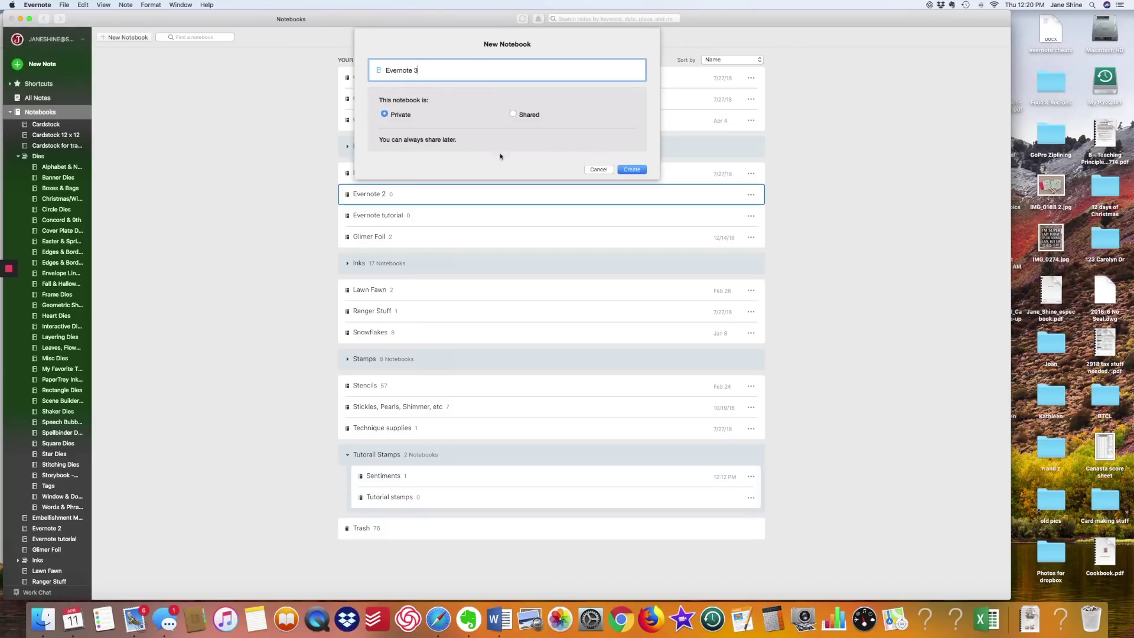
left_click(627, 169)
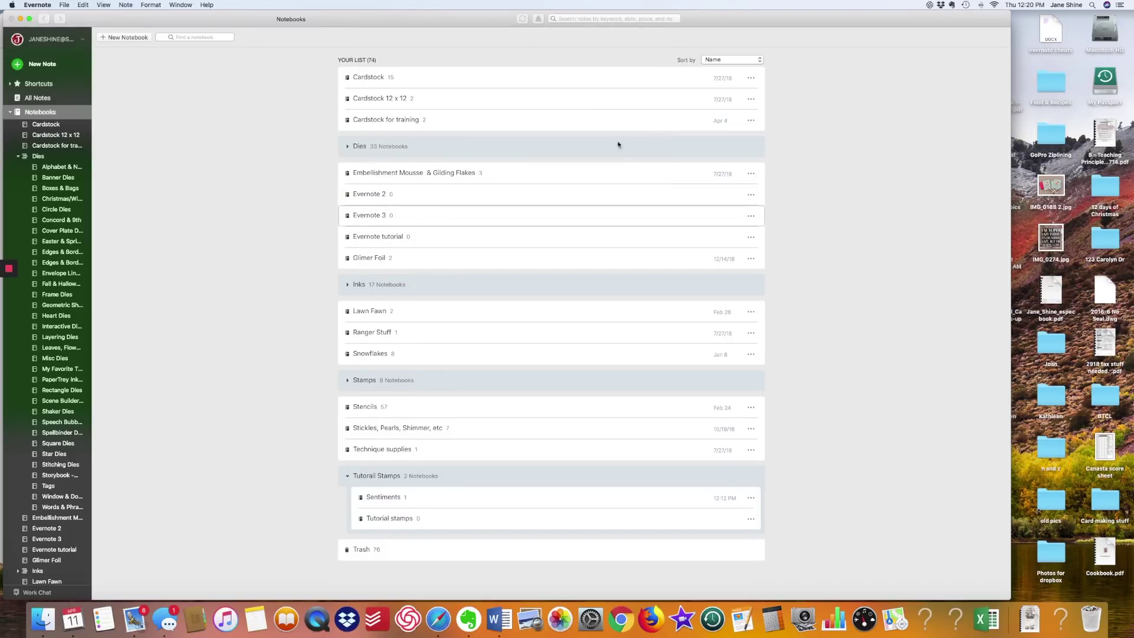
Step: Look through the notebook list, view the contents of the "Cardstock for training" notebook, and return to the notebooks overview
scroll(75, 519, "down", 5)
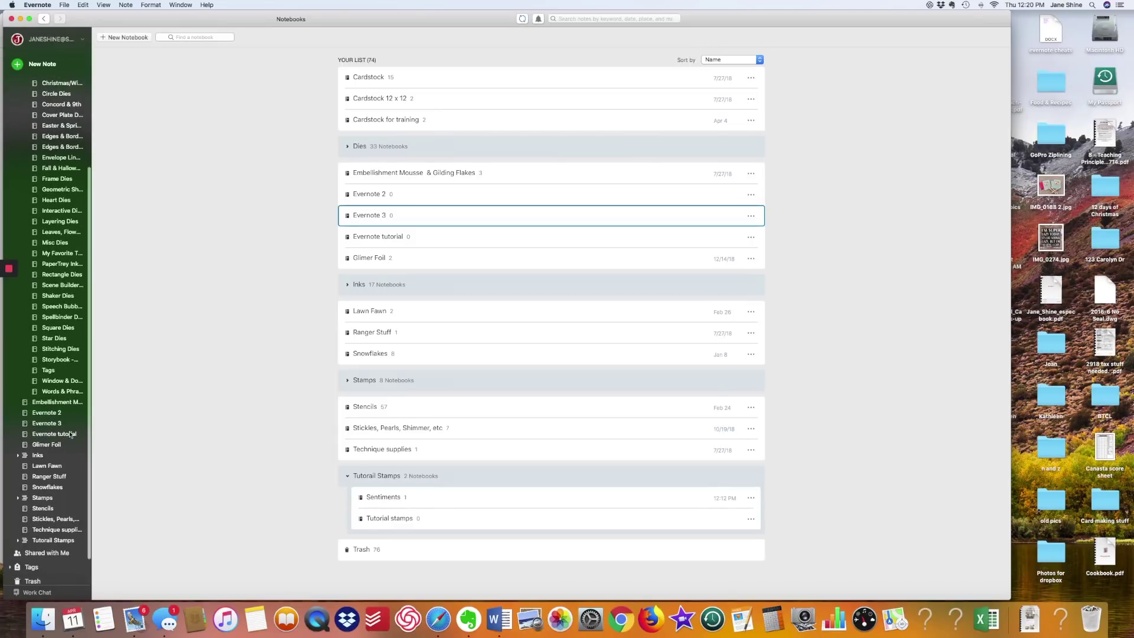
scroll(490, 492, "down", 2)
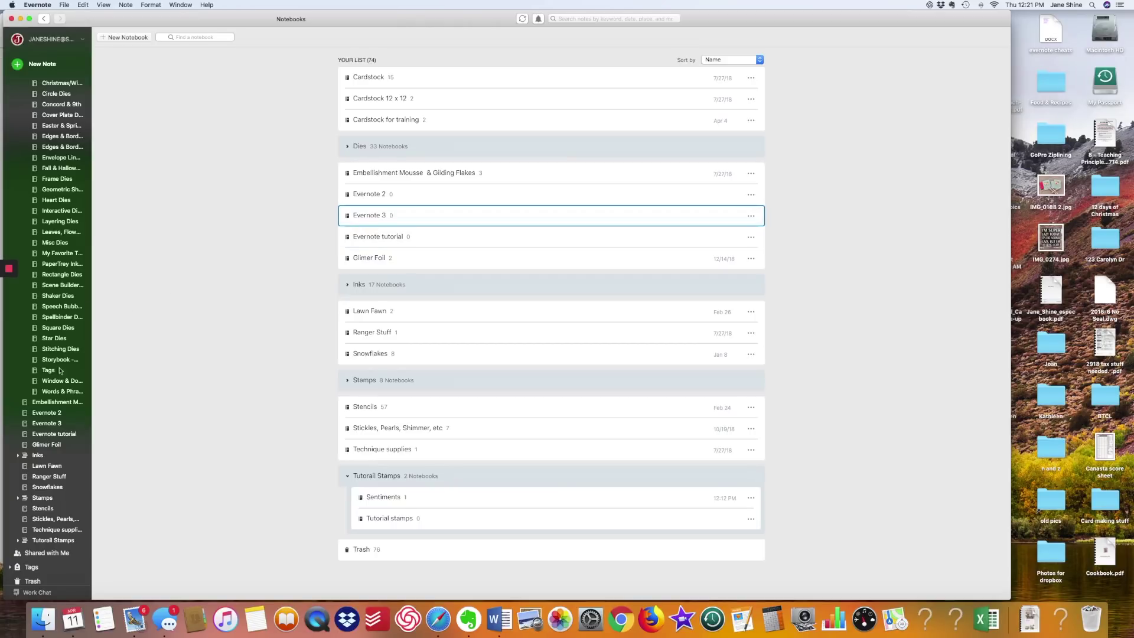
scroll(57, 122, "up", 5)
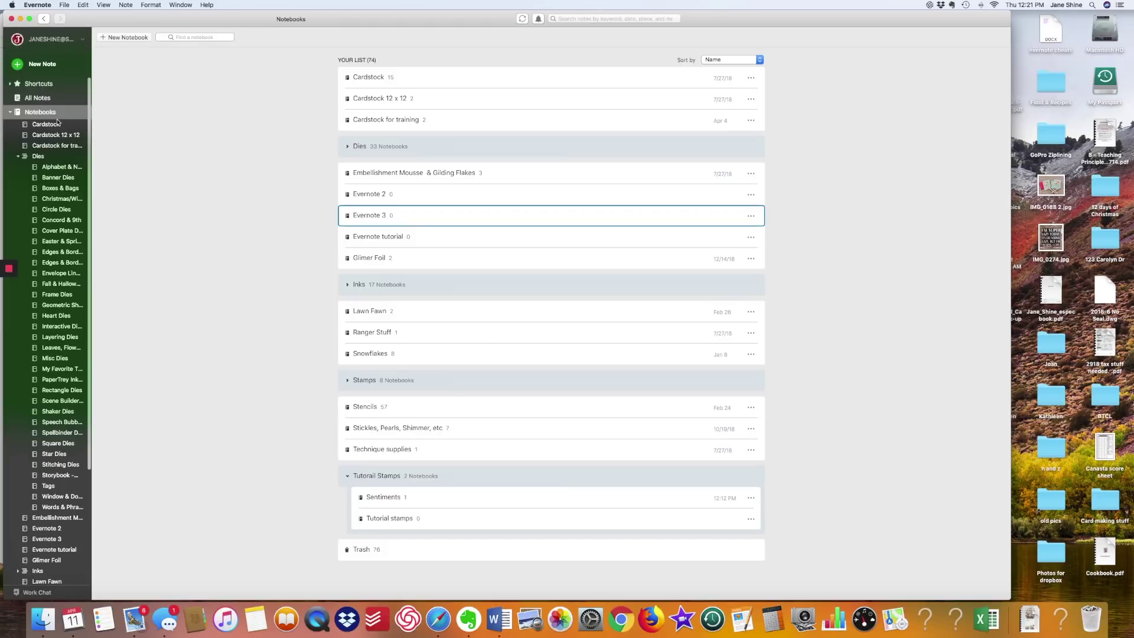
left_click(29, 116)
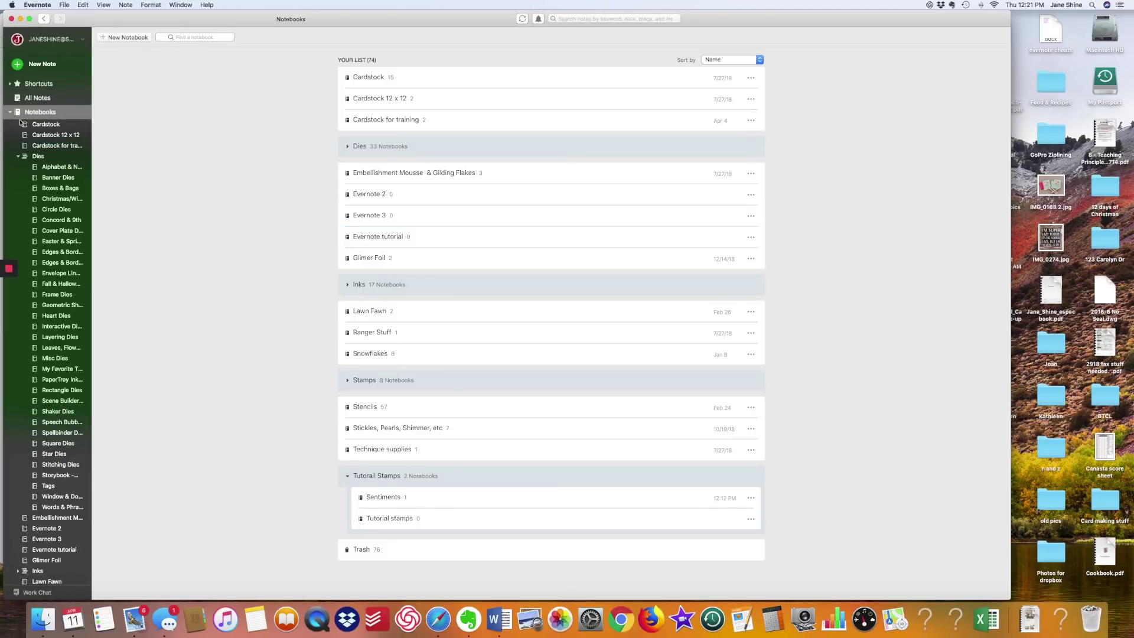
left_click(54, 147)
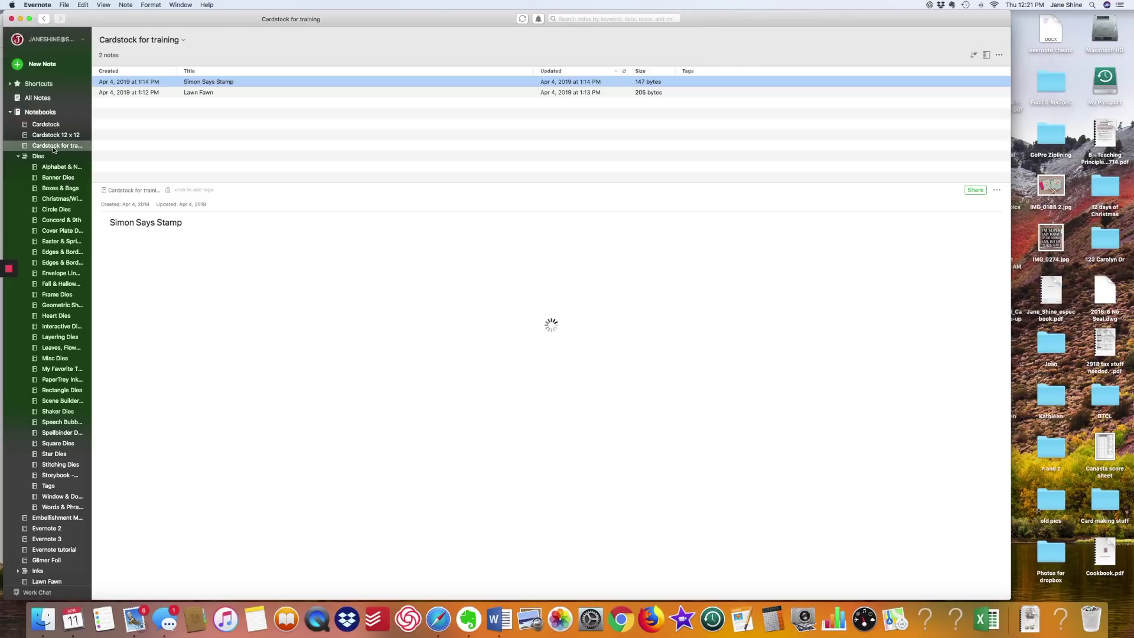
left_click(38, 113)
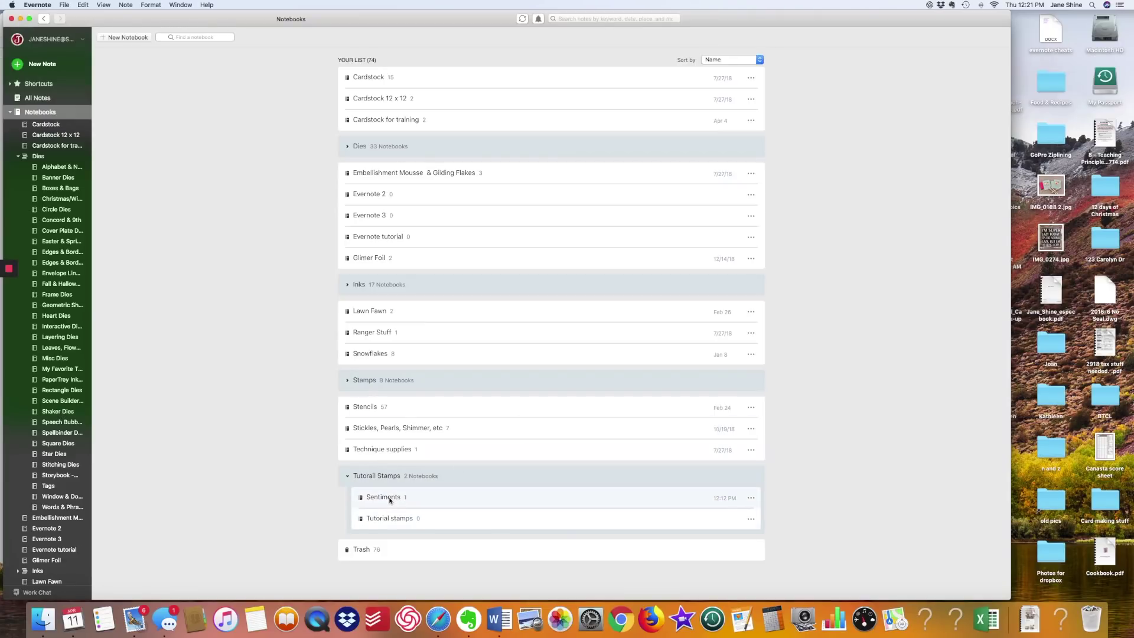
Step: Combine the Evernote 2, Evernote 3 and Evernote tutorial notebooks into one stack and name the stack "Evernot tutorial"
left_click(347, 475)
left_click_drag(386, 237, 411, 227)
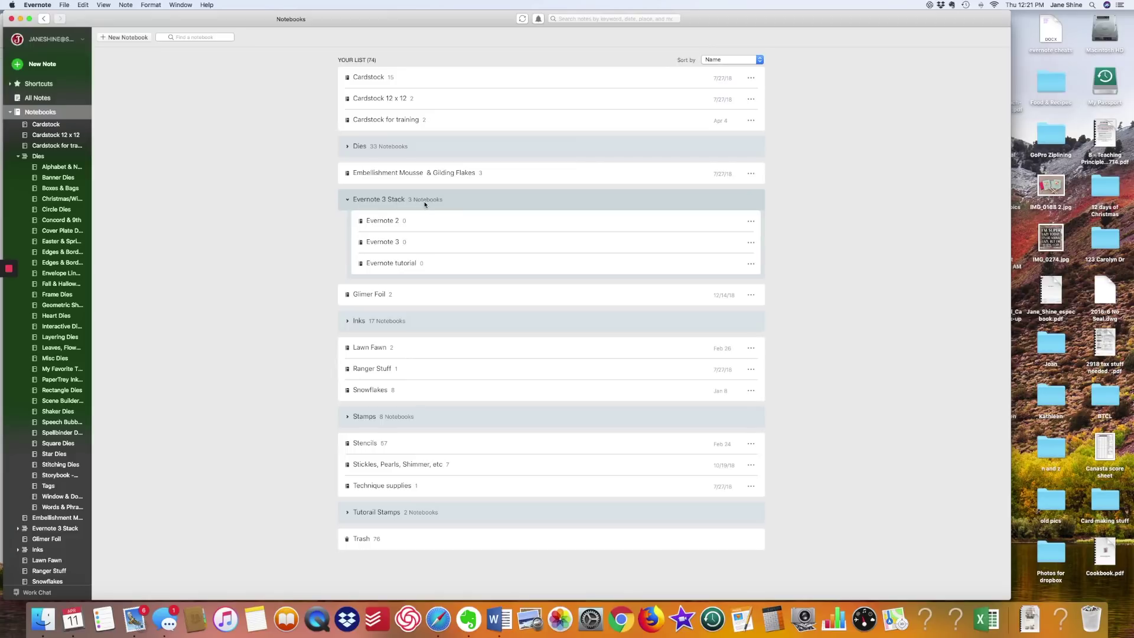
left_click(387, 201)
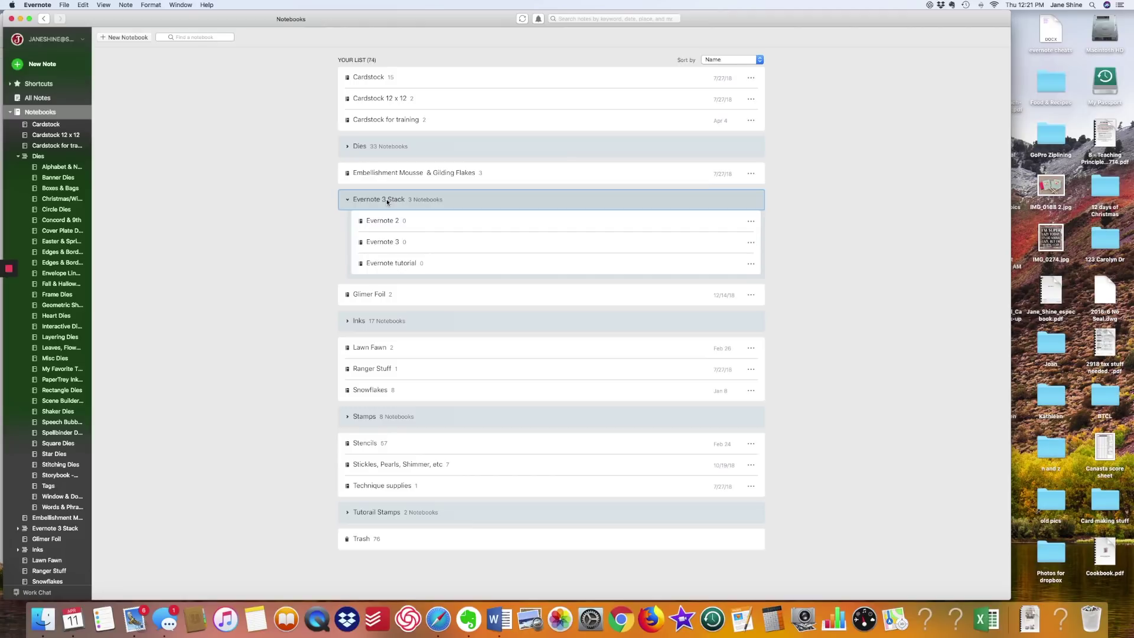
left_click(387, 199)
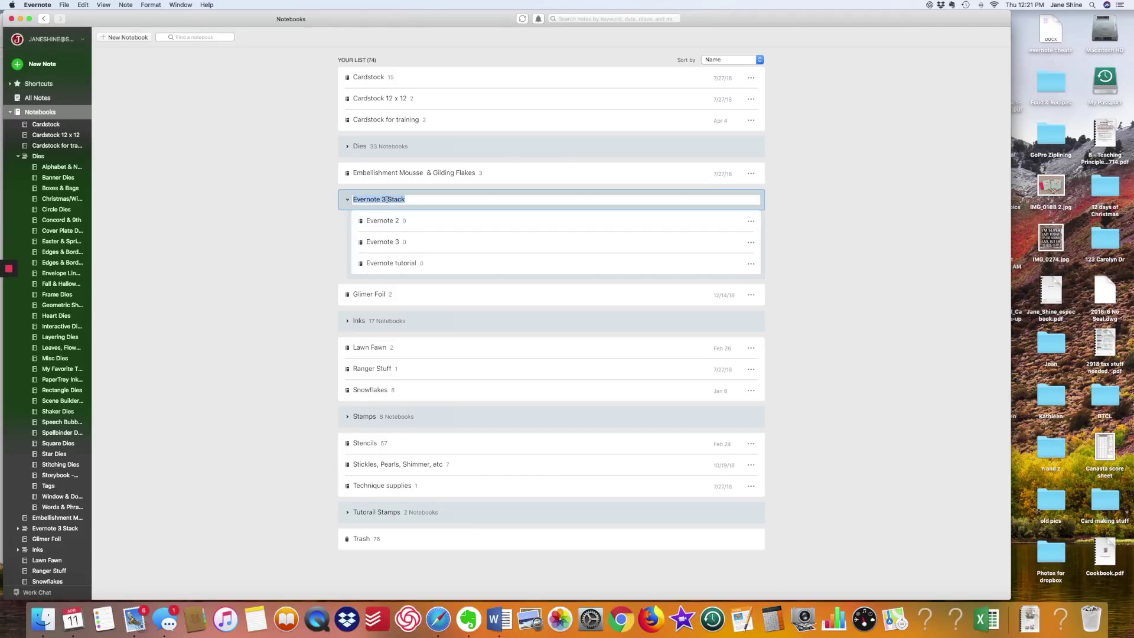
type("Ever")
type("n")
key("BackSpace")
type("not tutorial")
Step: Try to rename the Evernote 2 notebook as "Sentiments"
left_click(389, 222)
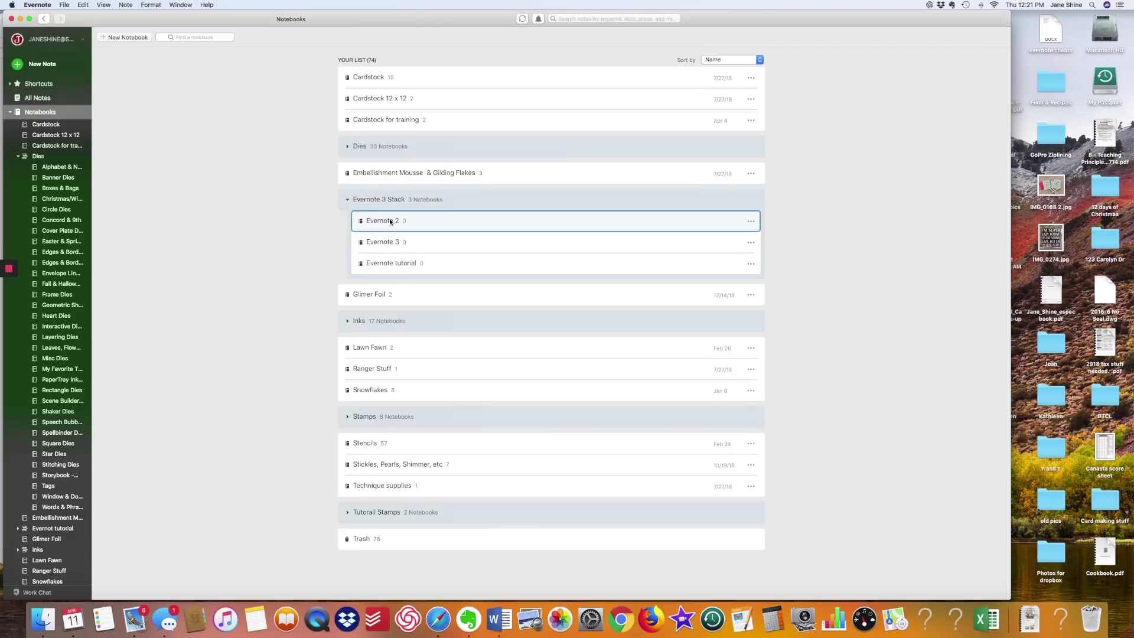
left_click(389, 223)
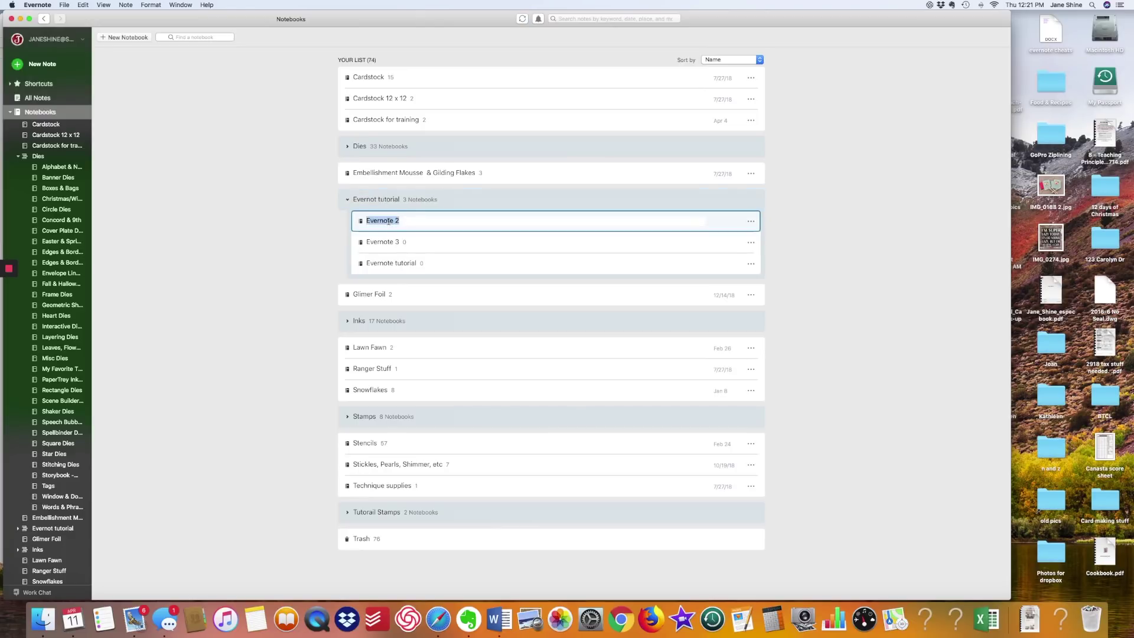
type("Sentiments")
left_click(389, 243)
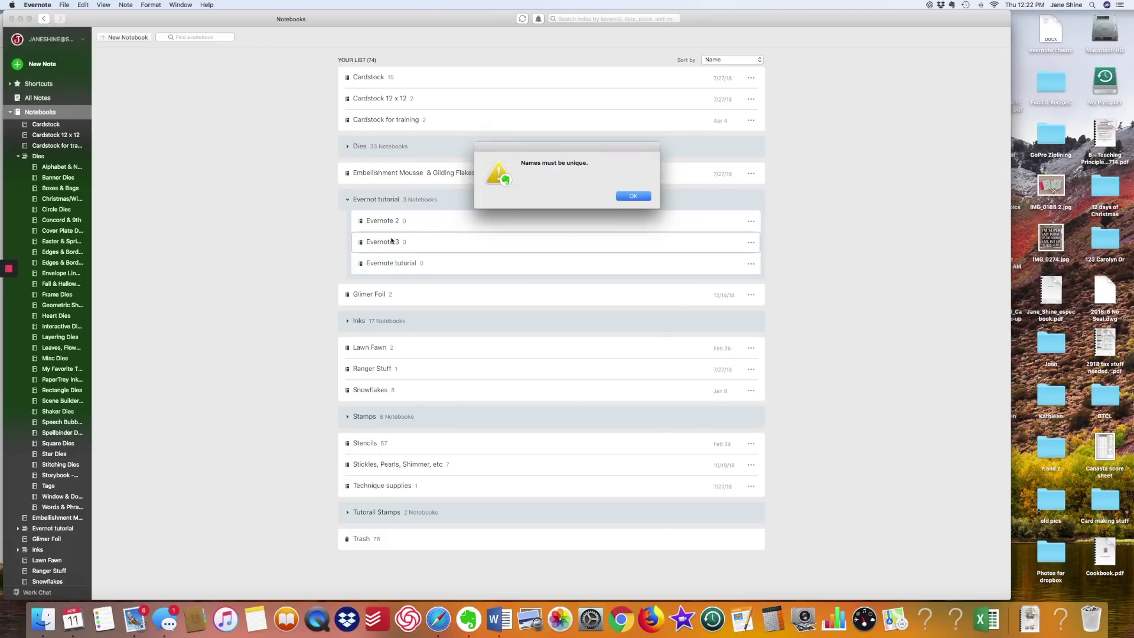
left_click(634, 196)
Step: Rename the Evernote 3 notebook as "Evernote sentiments"
left_click(374, 244)
type("Evern")
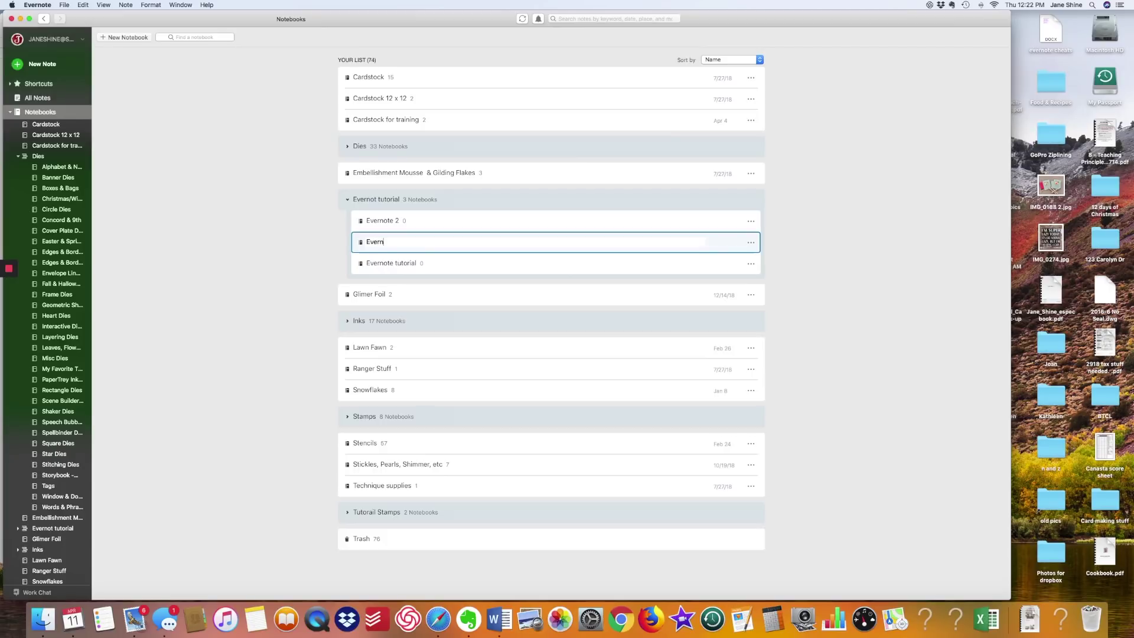
type("tote sentiments")
left_click(383, 241)
key("BackSpace")
key("Delete")
type("n")
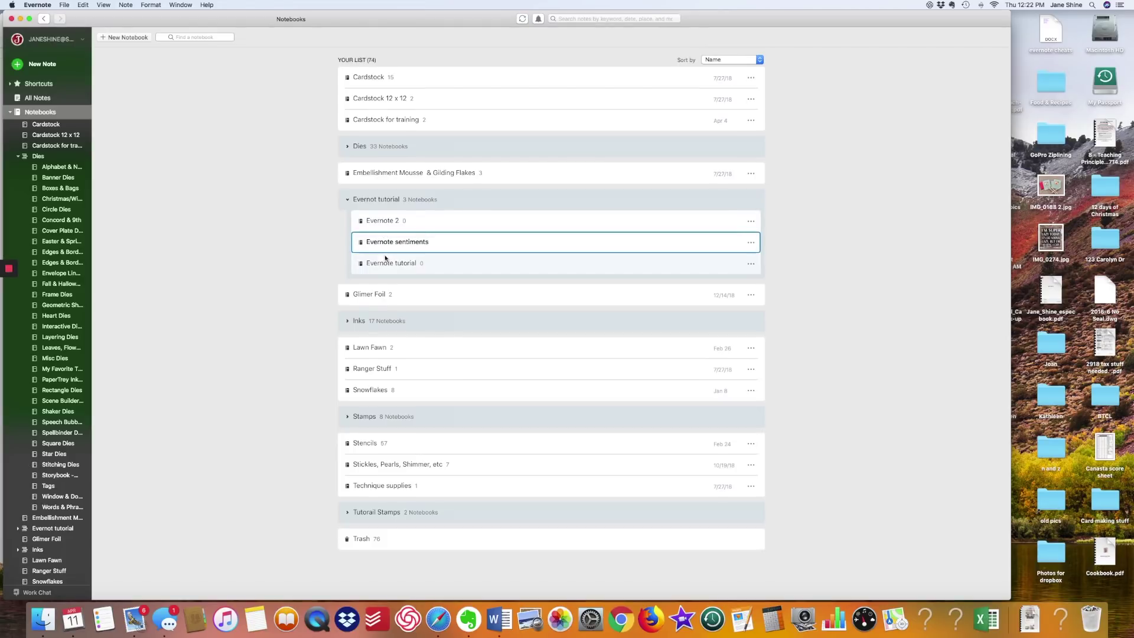
left_click(387, 263)
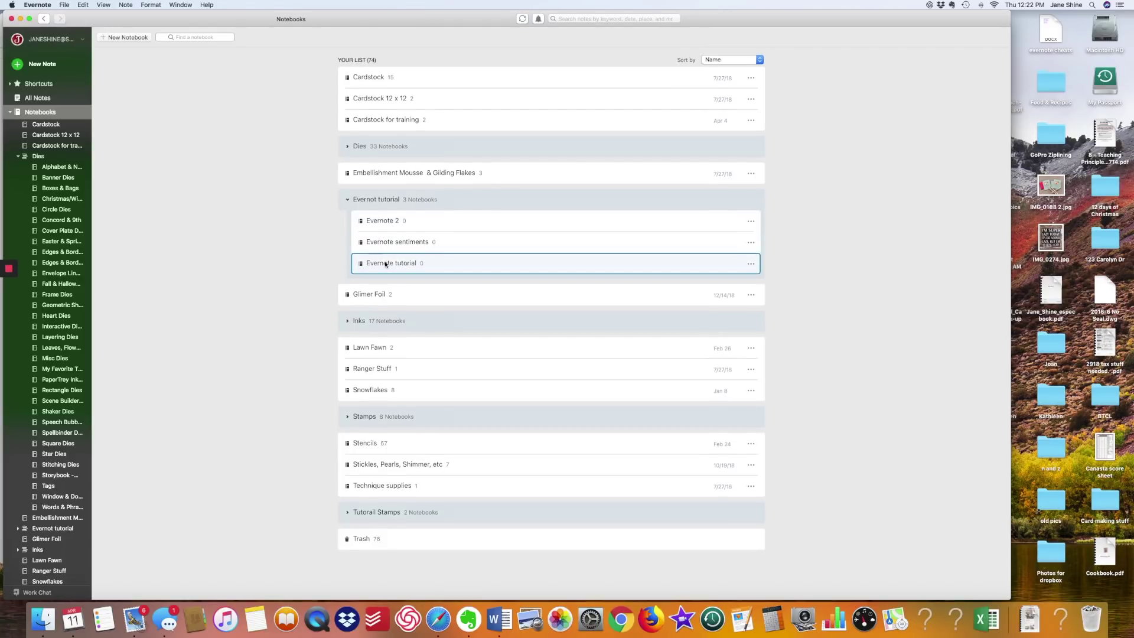
Step: Rename the Evernote 2 notebook as "Lawn fawn evernote"
left_click(383, 222)
left_click(384, 221)
type("Lawn fawn")
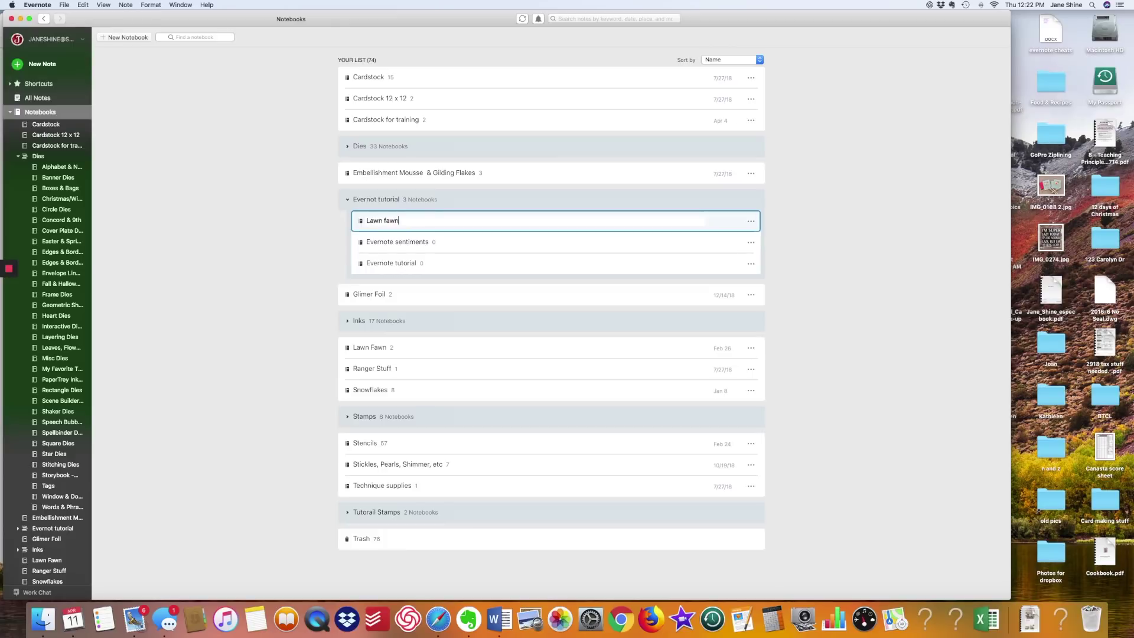
type(" evernote")
key("Return")
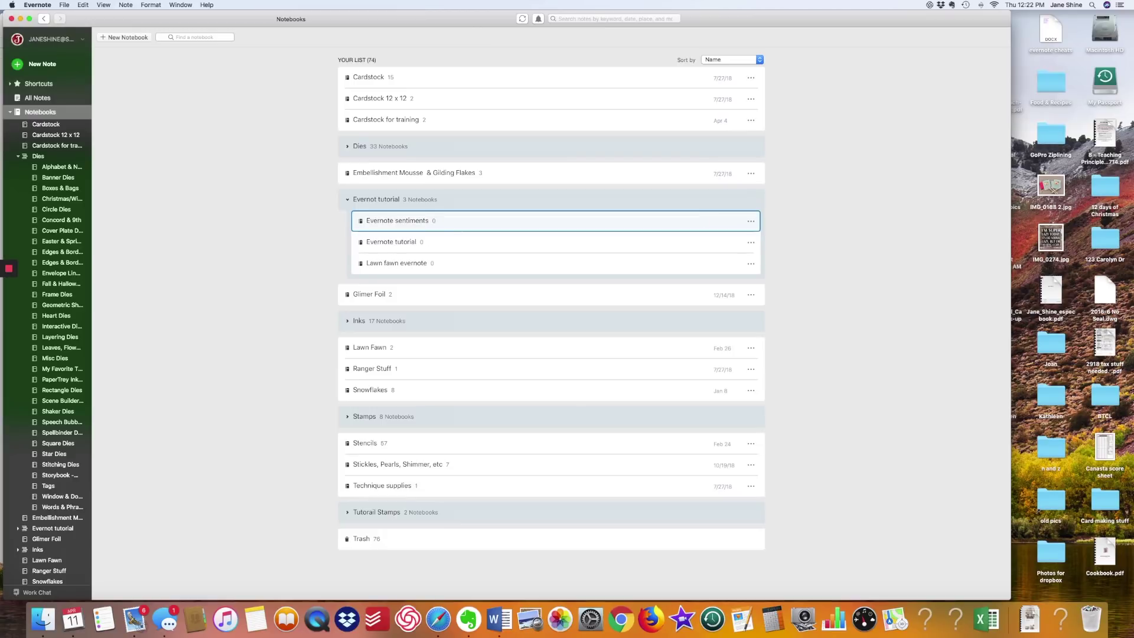
Step: Collapse the Dies stack in the sidebar's notebook list and return to the notebooks overview
left_click(389, 201)
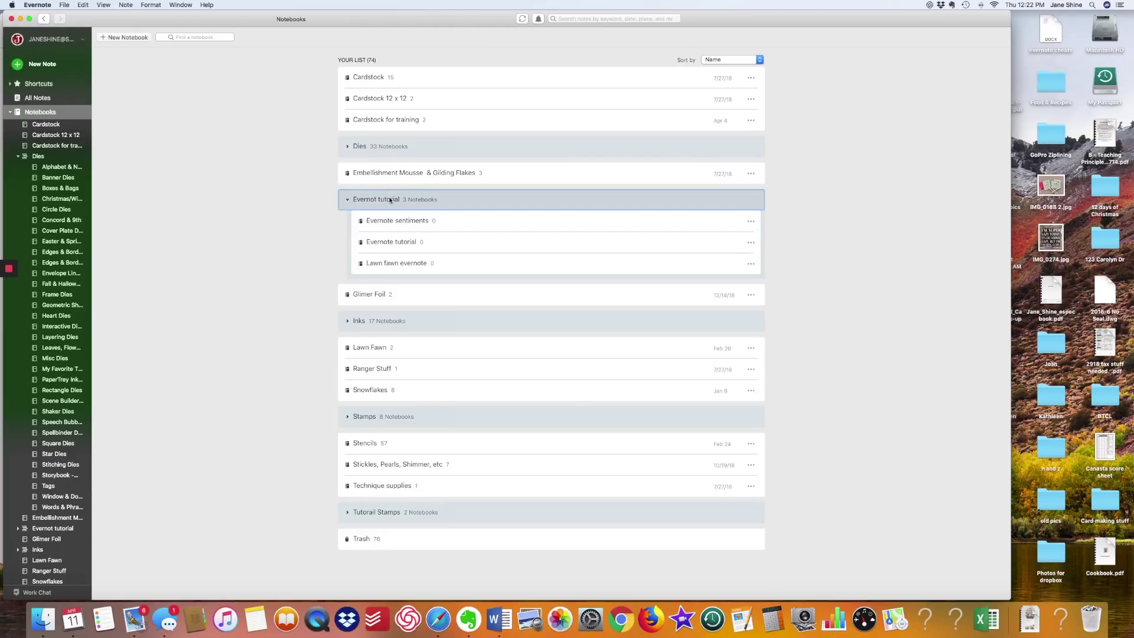
left_click(388, 221)
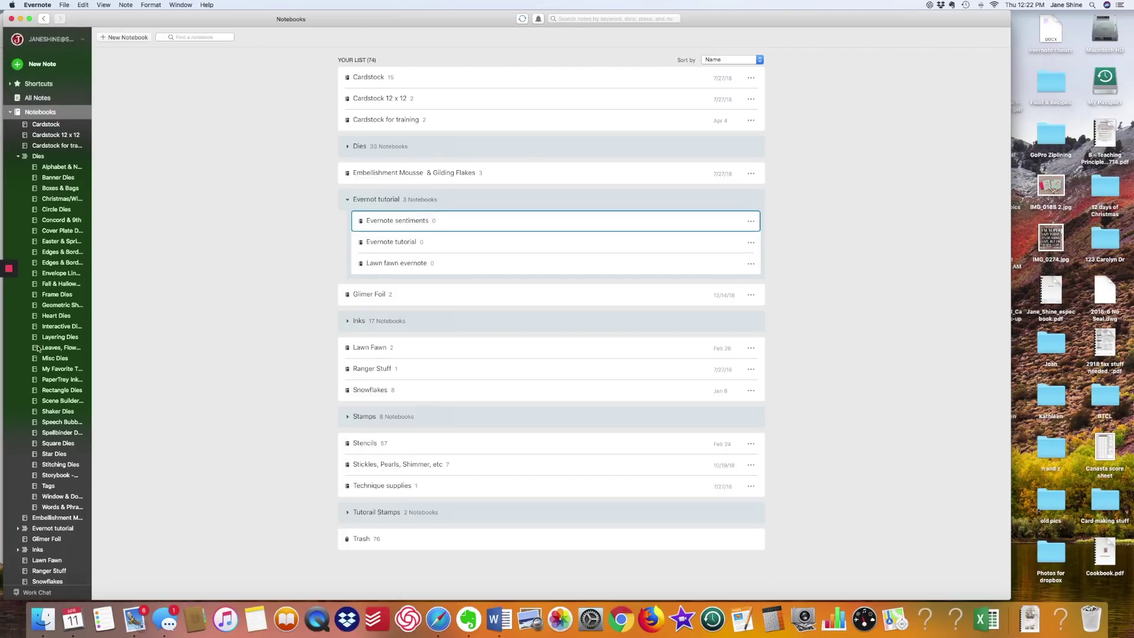
left_click(16, 158)
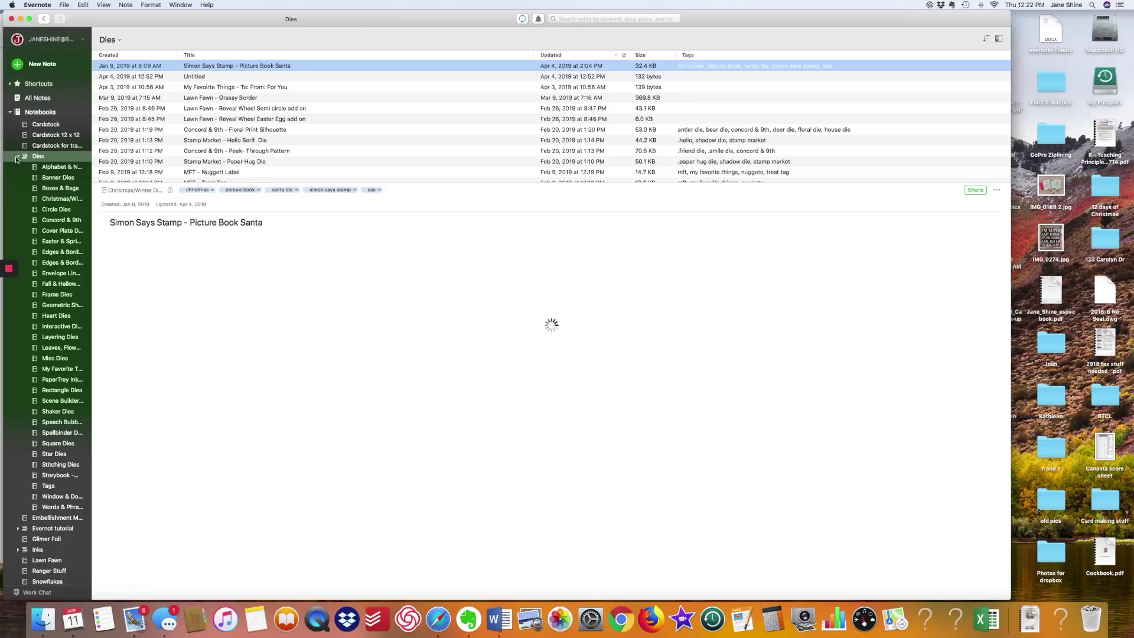
left_click(19, 157)
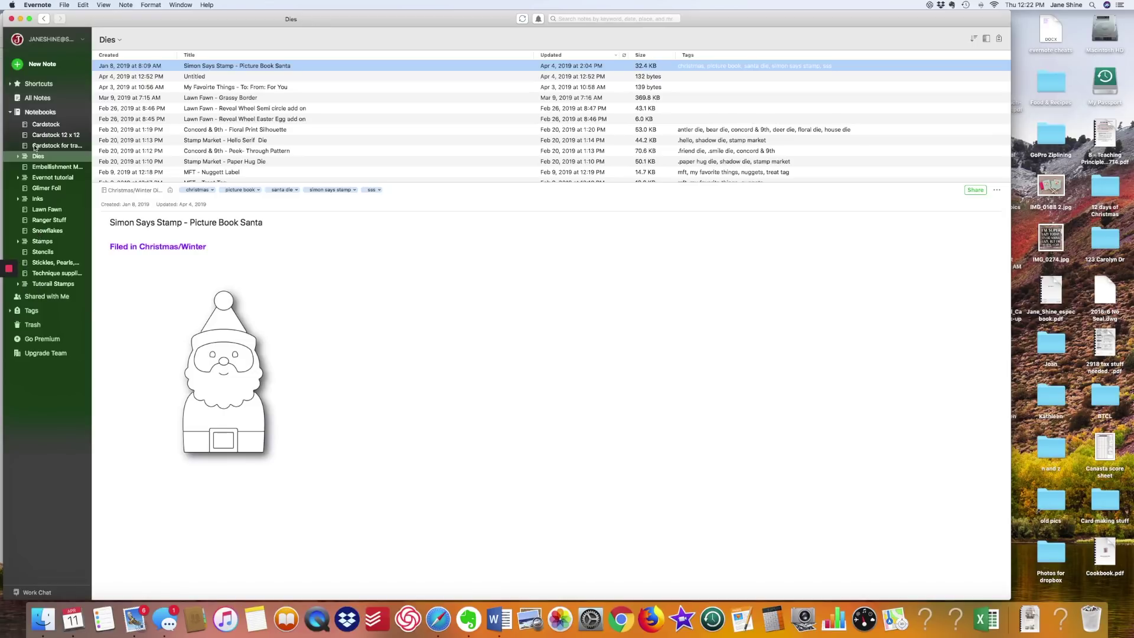
left_click(41, 112)
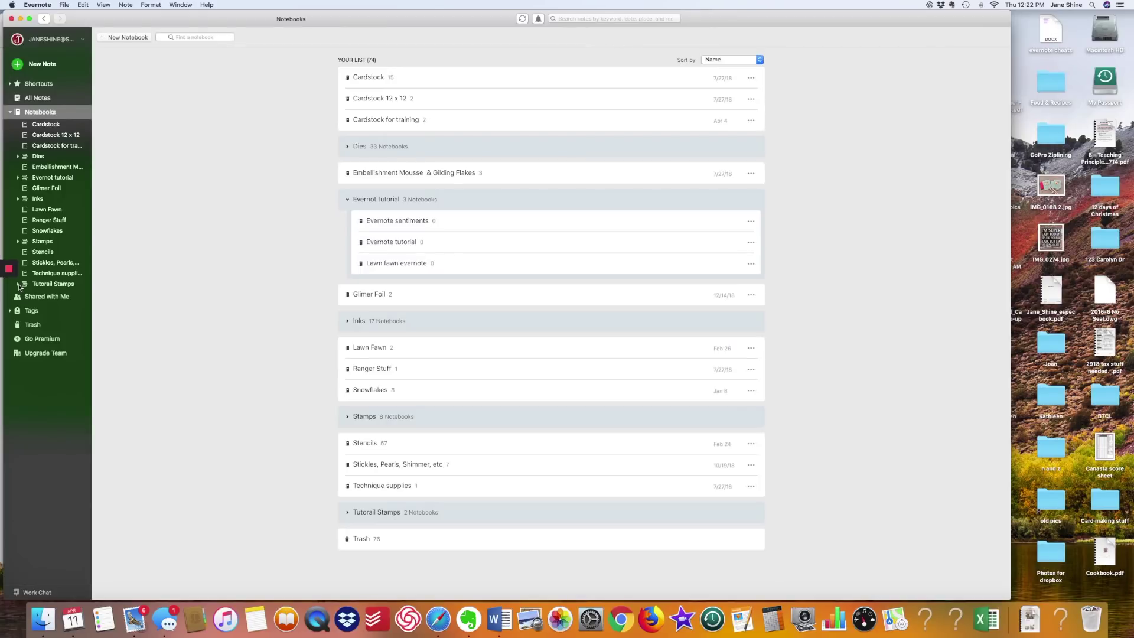
Step: Expand the Evernot tutorial stack in the sidebar and view each of its three notebooks
left_click(45, 179)
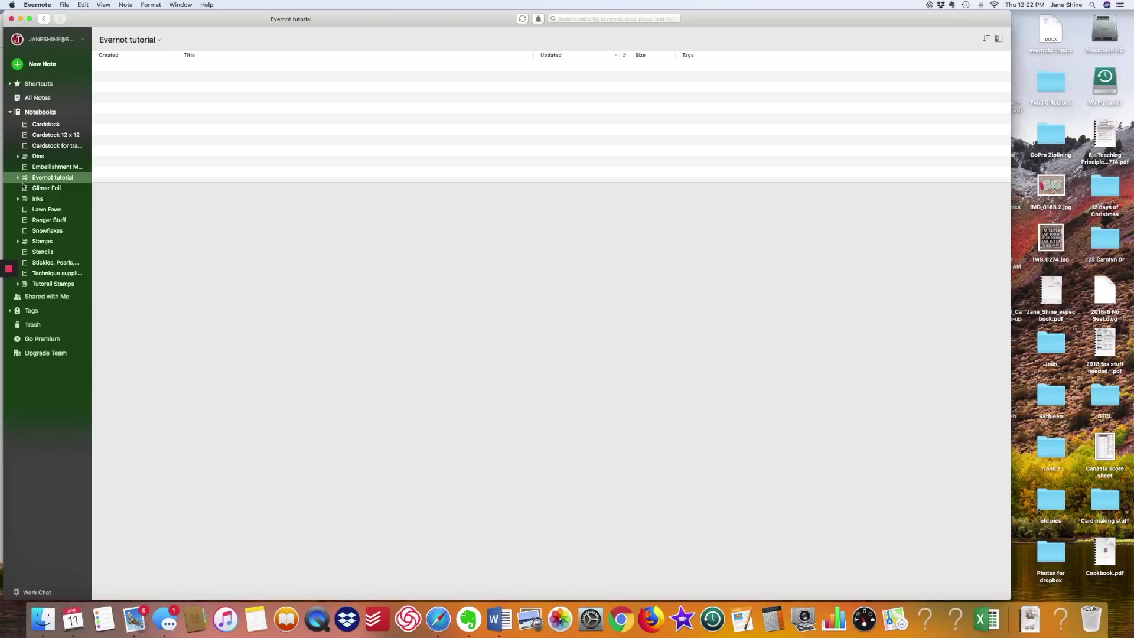
left_click(18, 178)
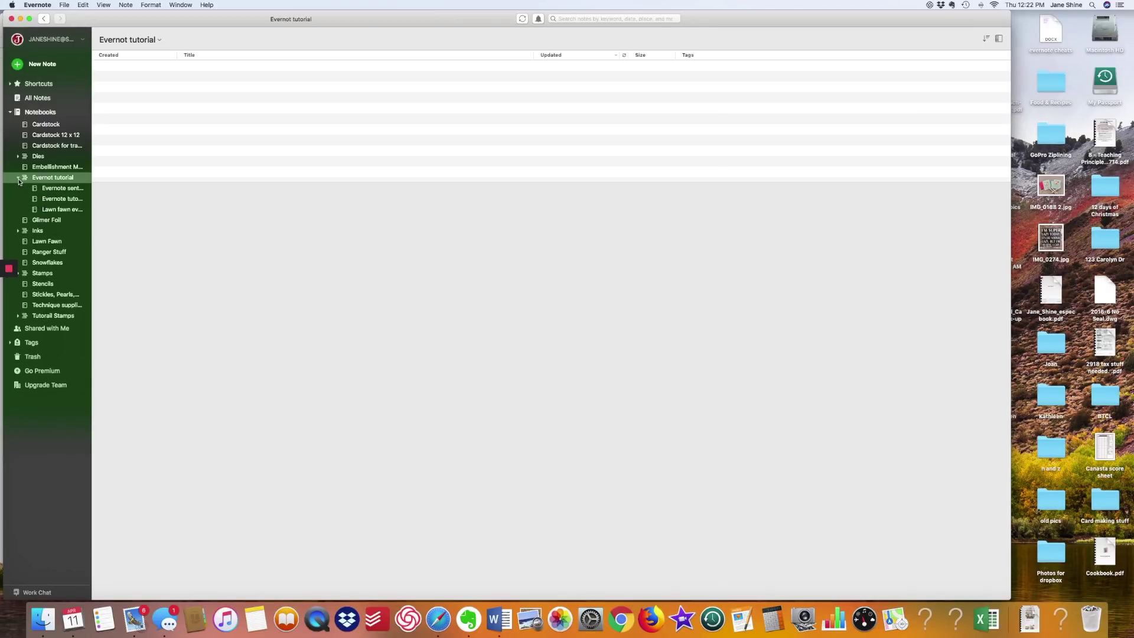
left_click(62, 191)
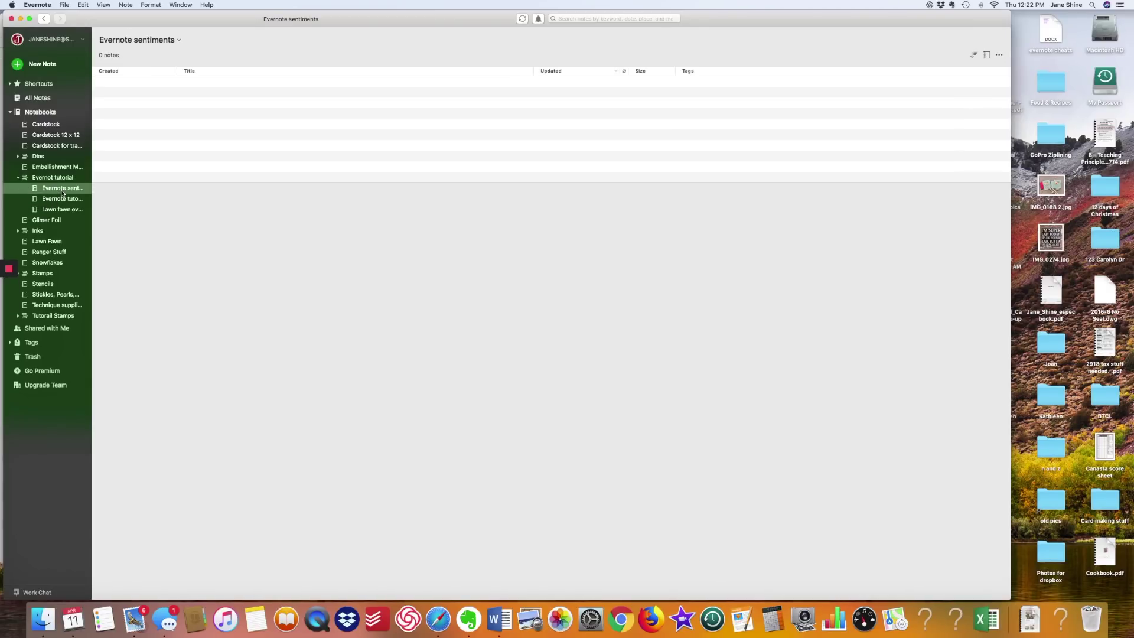
left_click(62, 201)
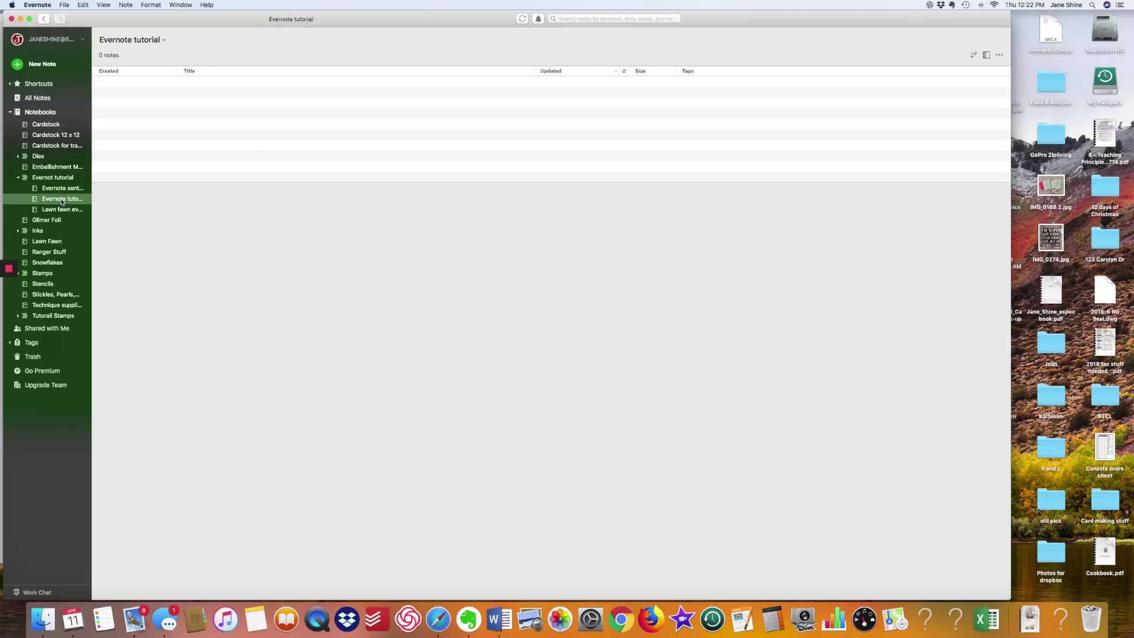
left_click(63, 211)
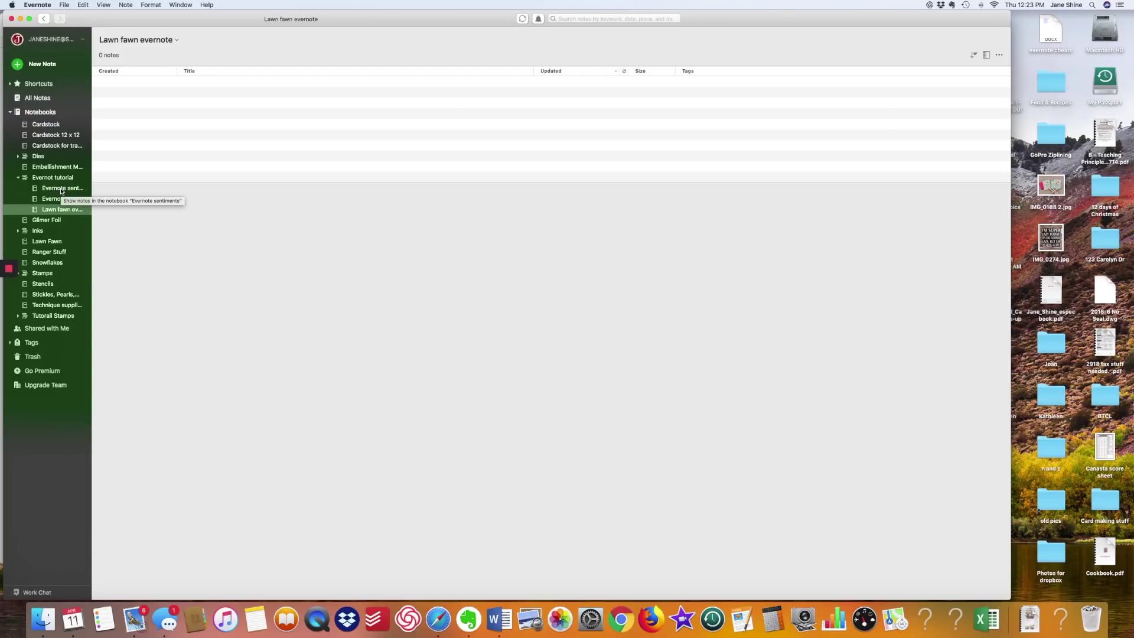
Step: Create a note titled "The Stamp Market - Handstamped" in the Evernote sentiments notebook
left_click(62, 190)
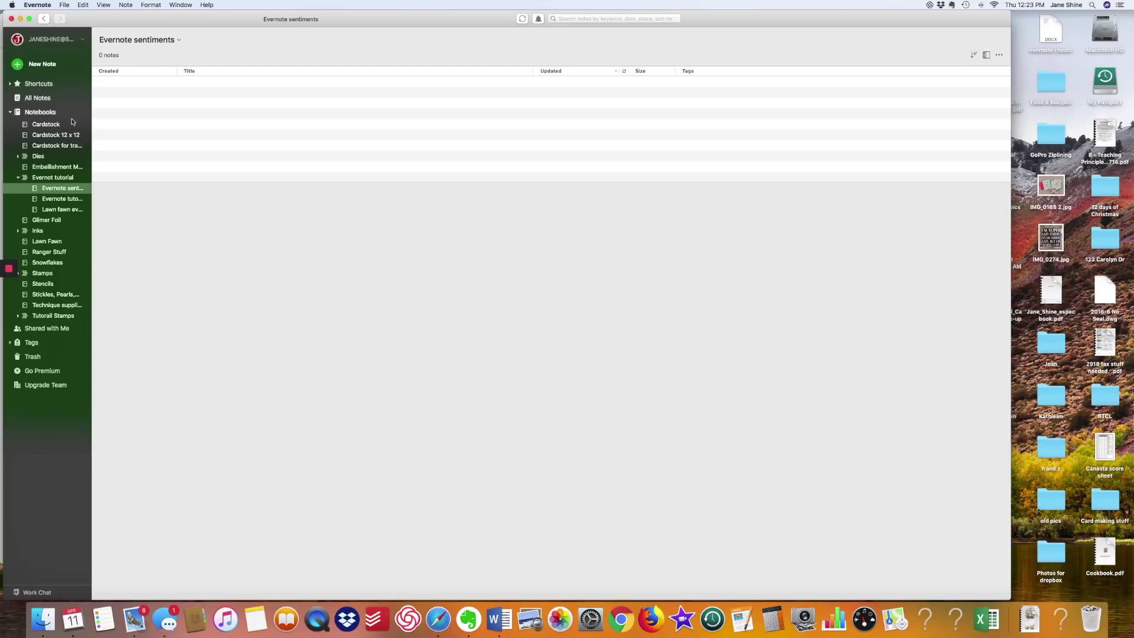
left_click(18, 66)
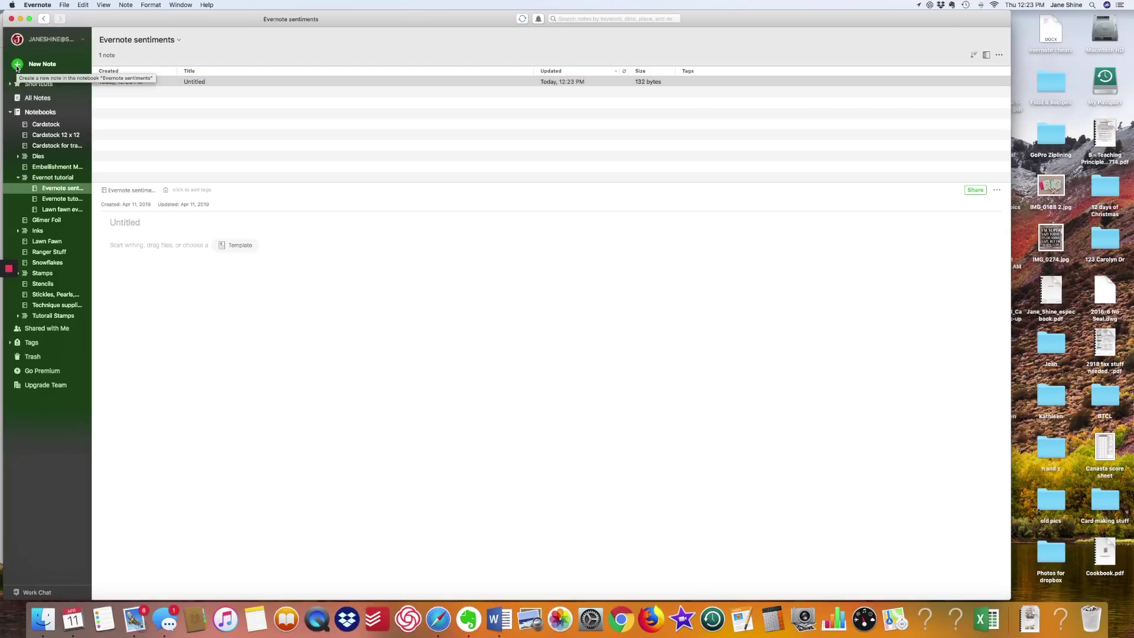
type("The Stamp Mark")
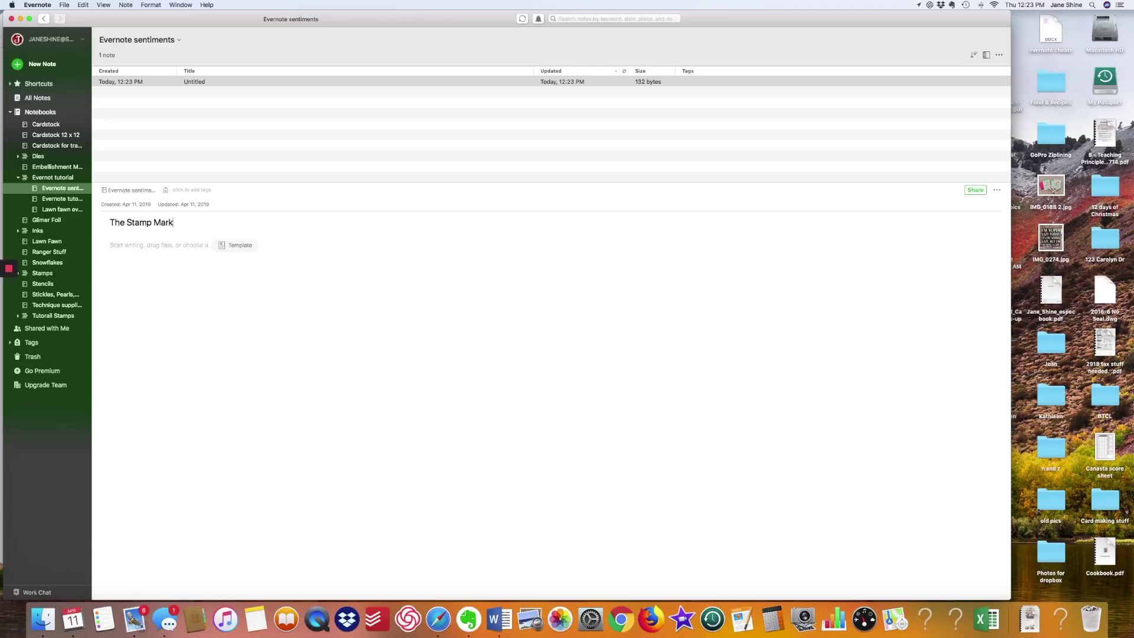
type("et - Handstamped")
key("Return")
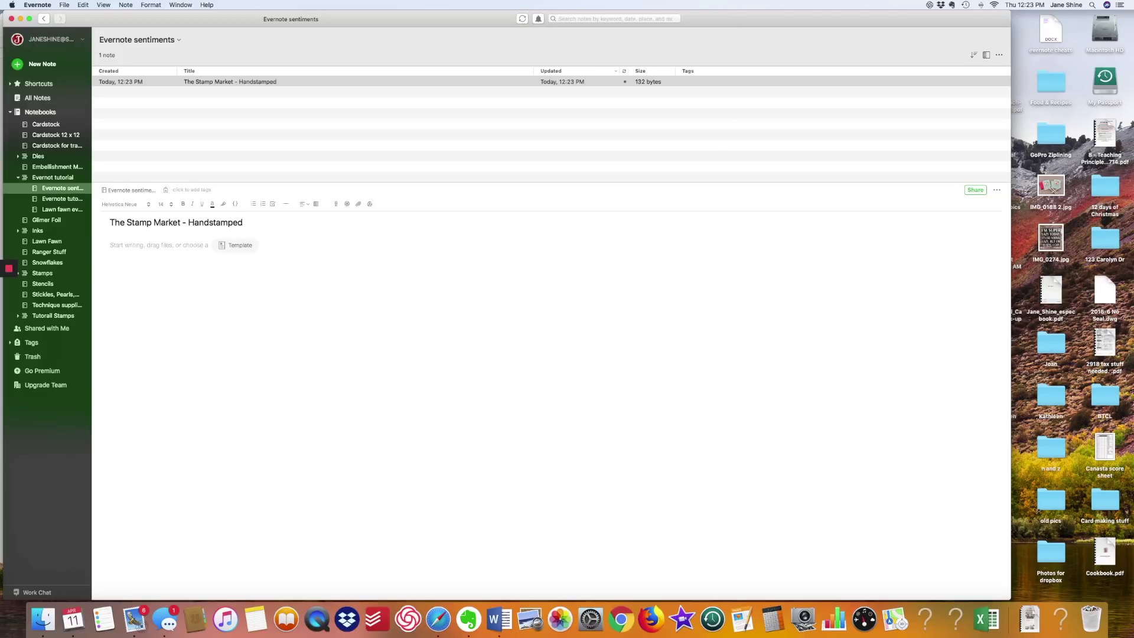
type("Filed")
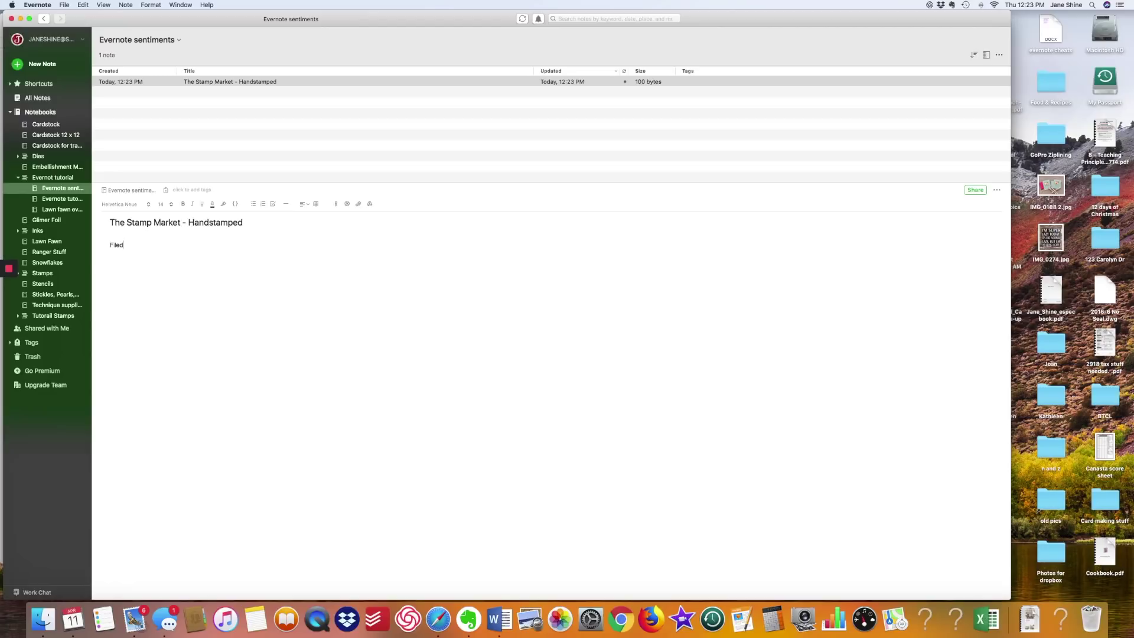
key("BackSpace")
key("BackSpace")
key("BackSpace")
key("BackSpace")
Step: Copy the "Filed in Sentments" line from the Word document into the note's body and add a new line below it
left_click(499, 614)
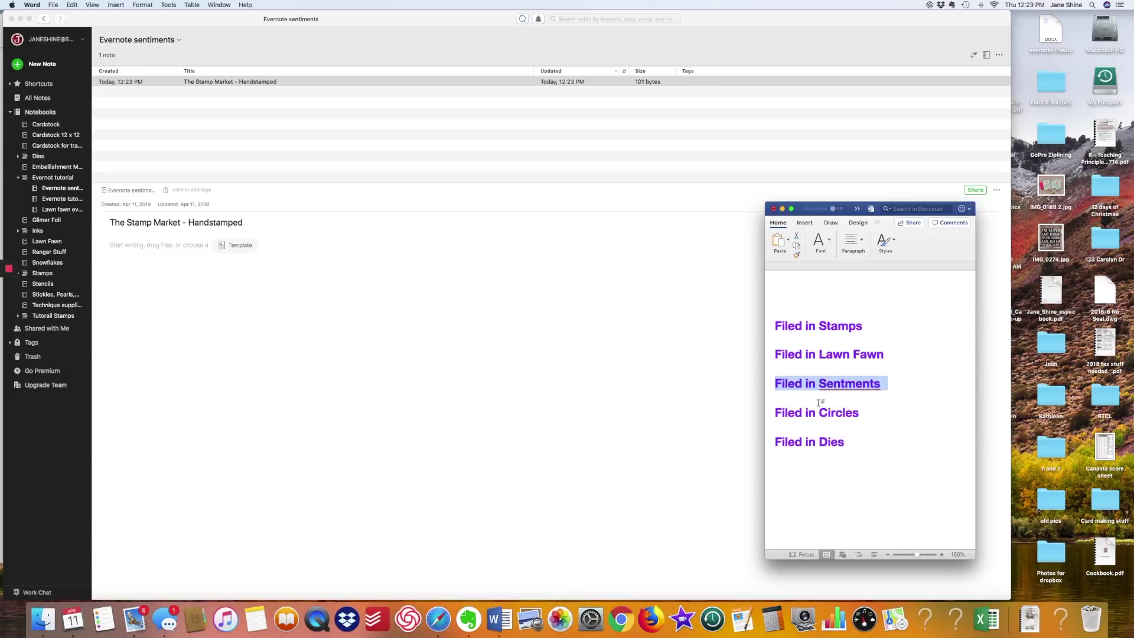
left_click(926, 392)
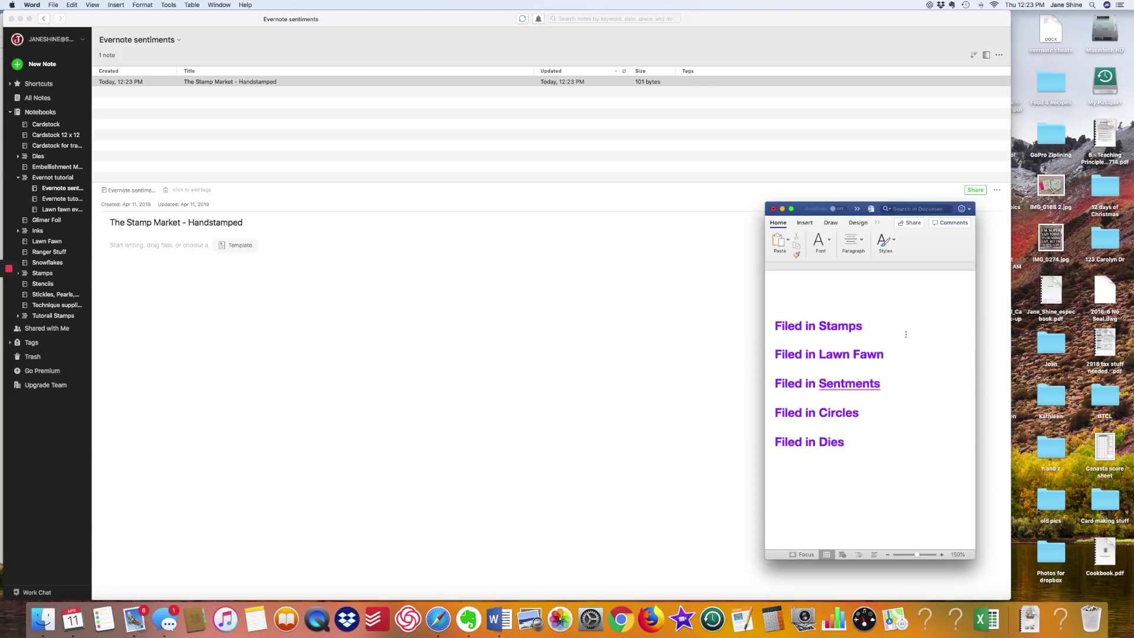
left_click_drag(904, 383, 787, 386)
key("super+c")
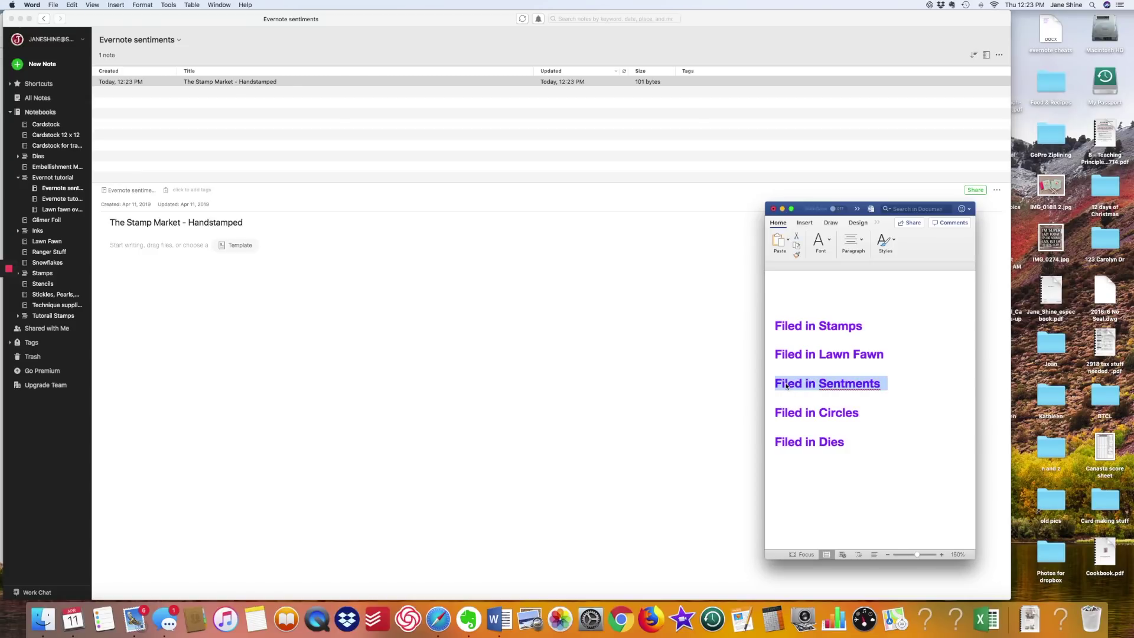
left_click(166, 245)
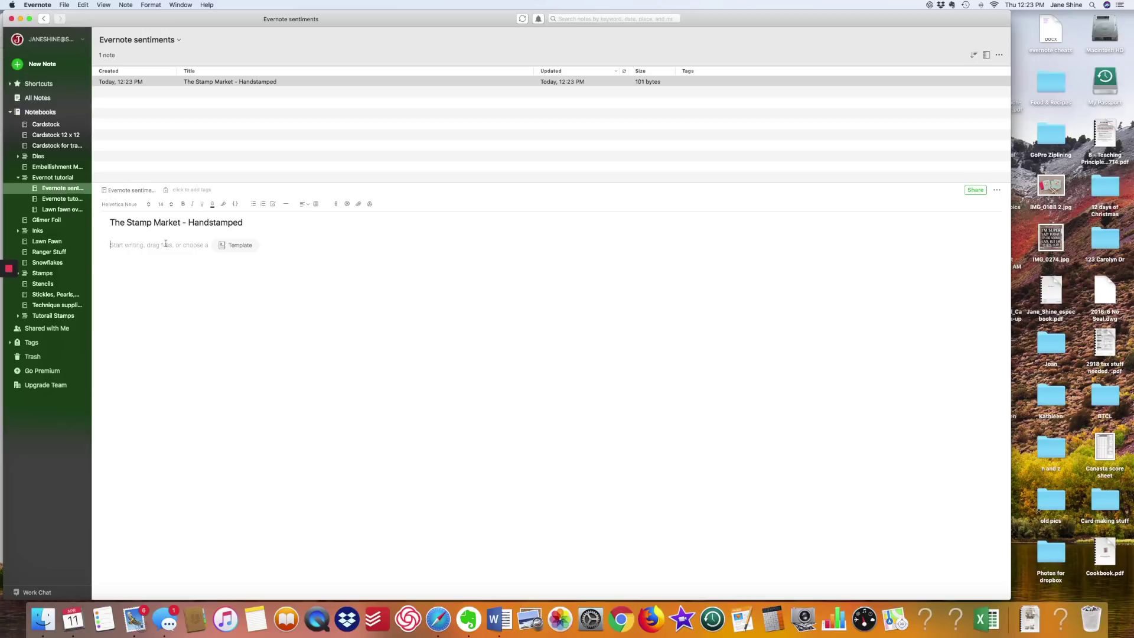
key("super+v")
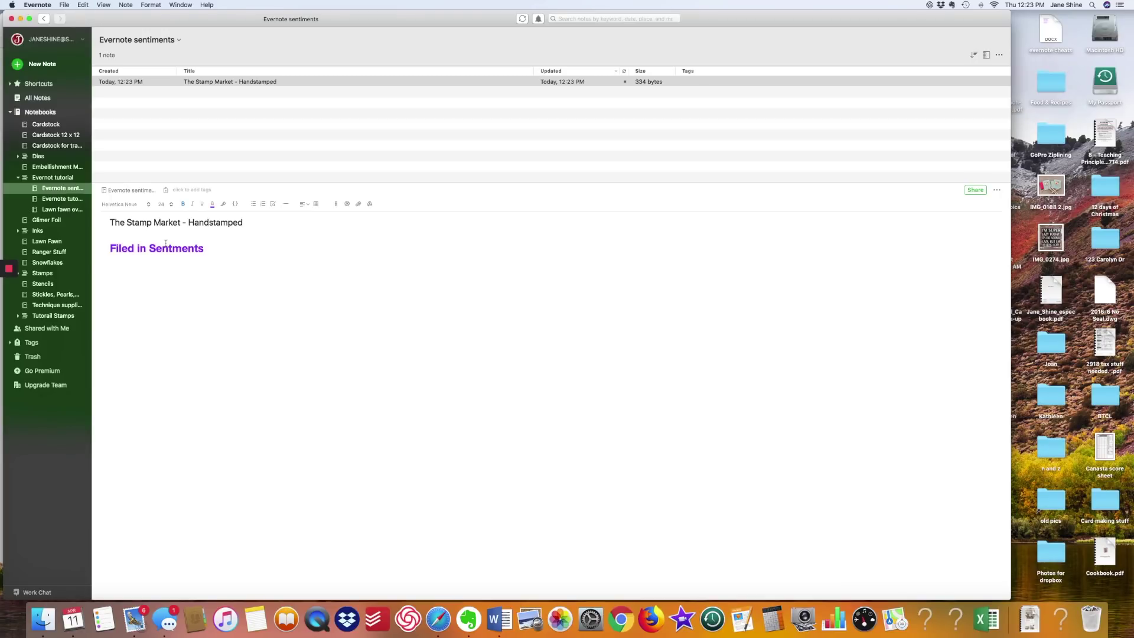
key("Return")
Step: Copy the note's title and search the web for "The Stamp Market - Handstamped" in a new Safari tab
left_click_drag(258, 224, 107, 220)
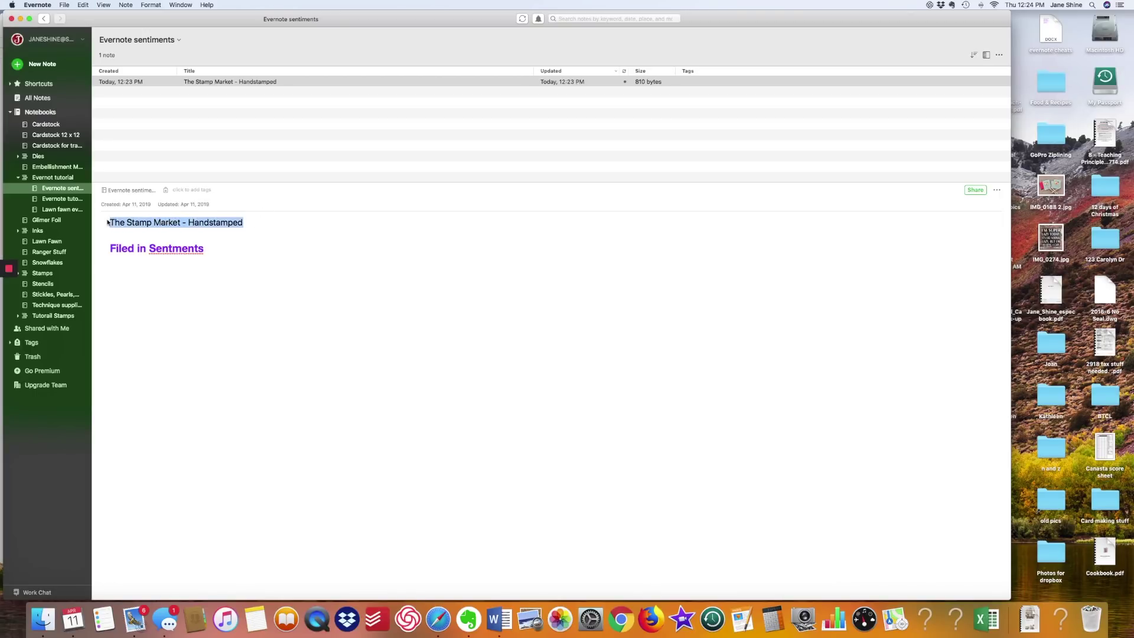
left_click(440, 618)
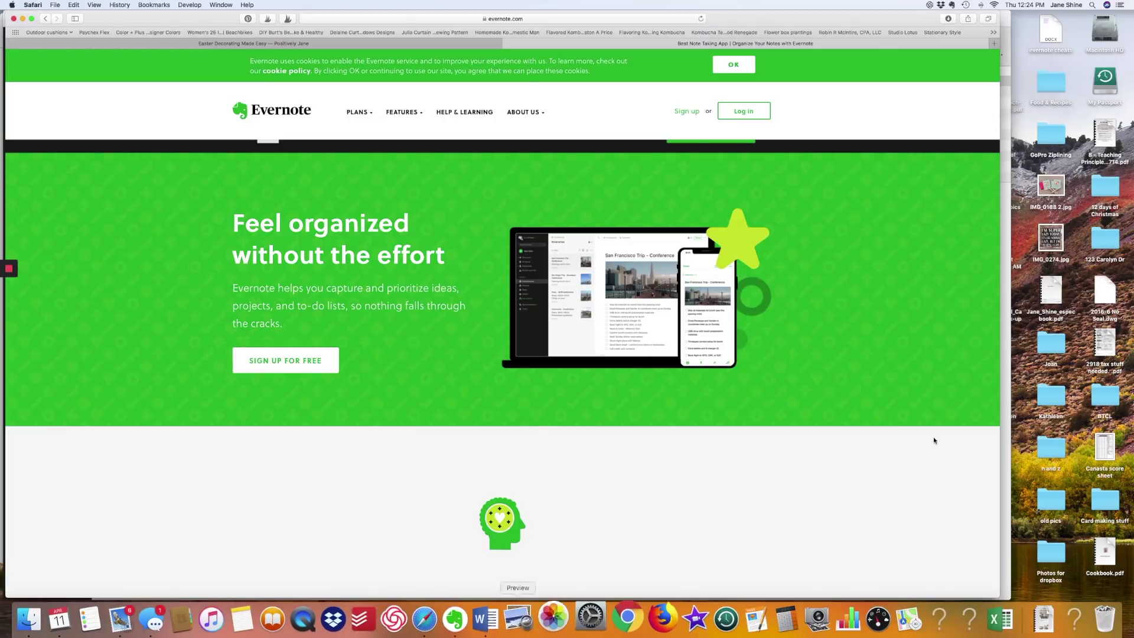
key("super+t")
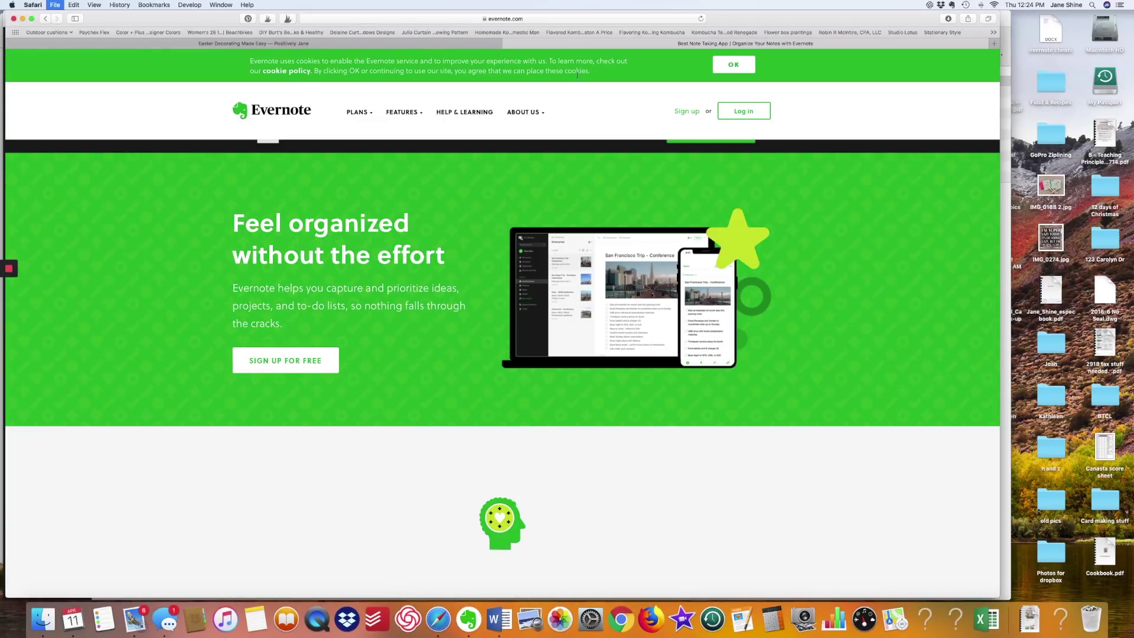
key("super+v")
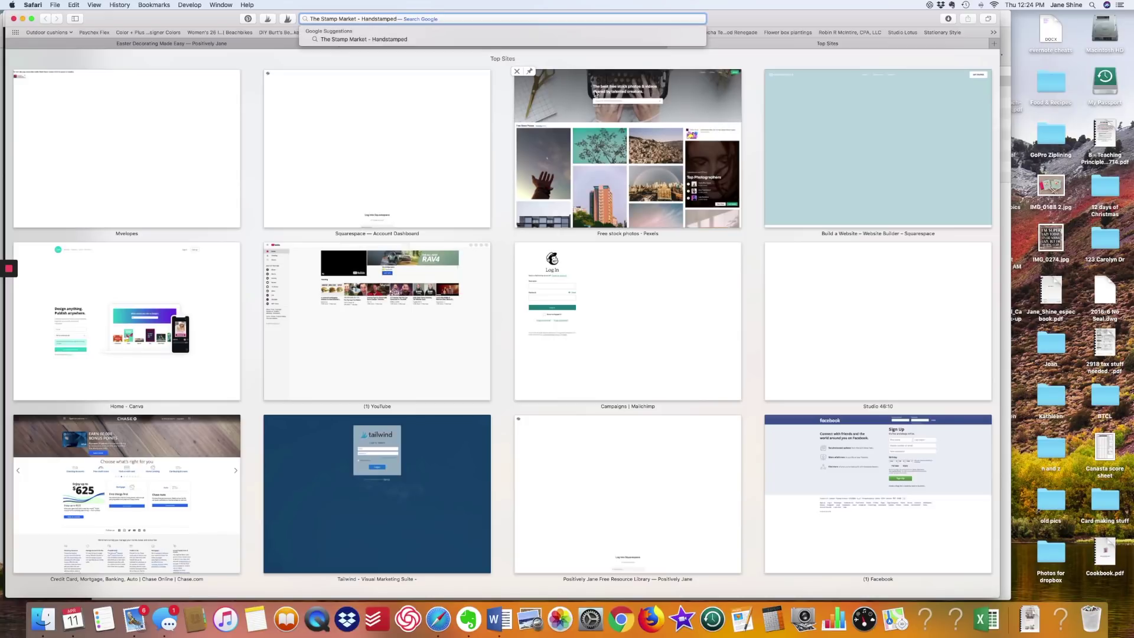
key("Return")
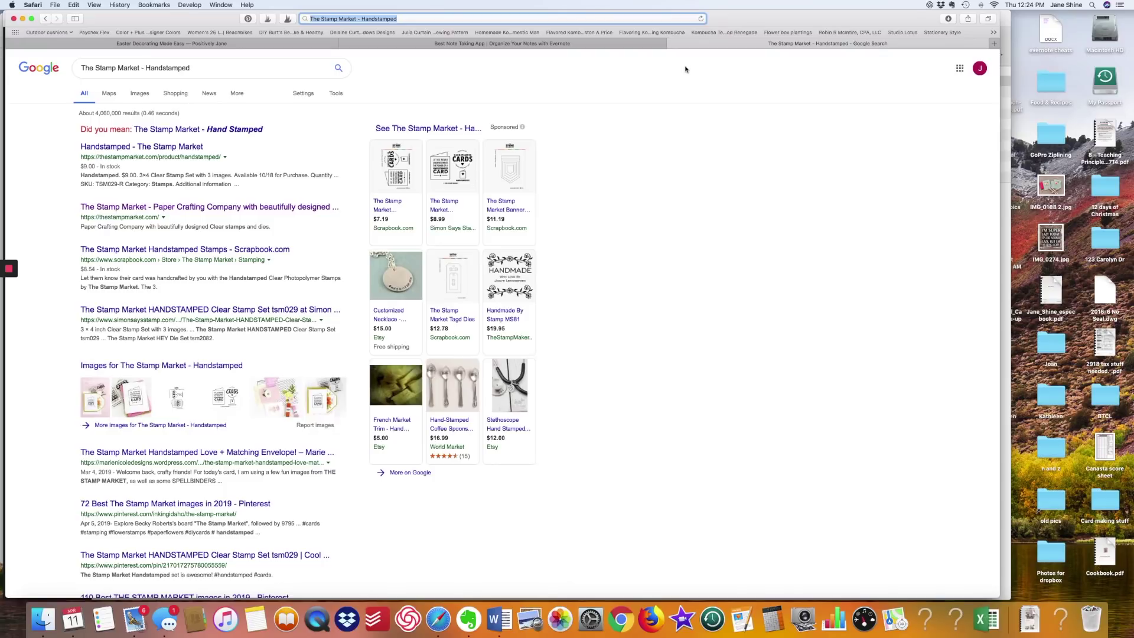
Step: Open the Scrapbook.com Handstamped stamp set page from the image results and copy its product image
left_click(140, 95)
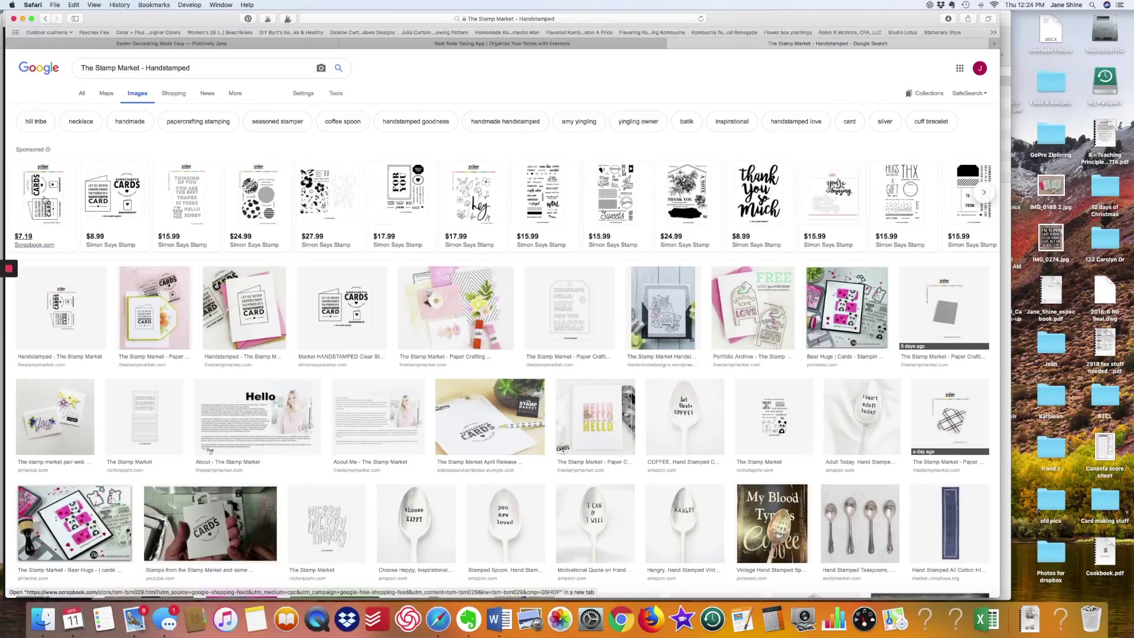
left_click(44, 200, "super")
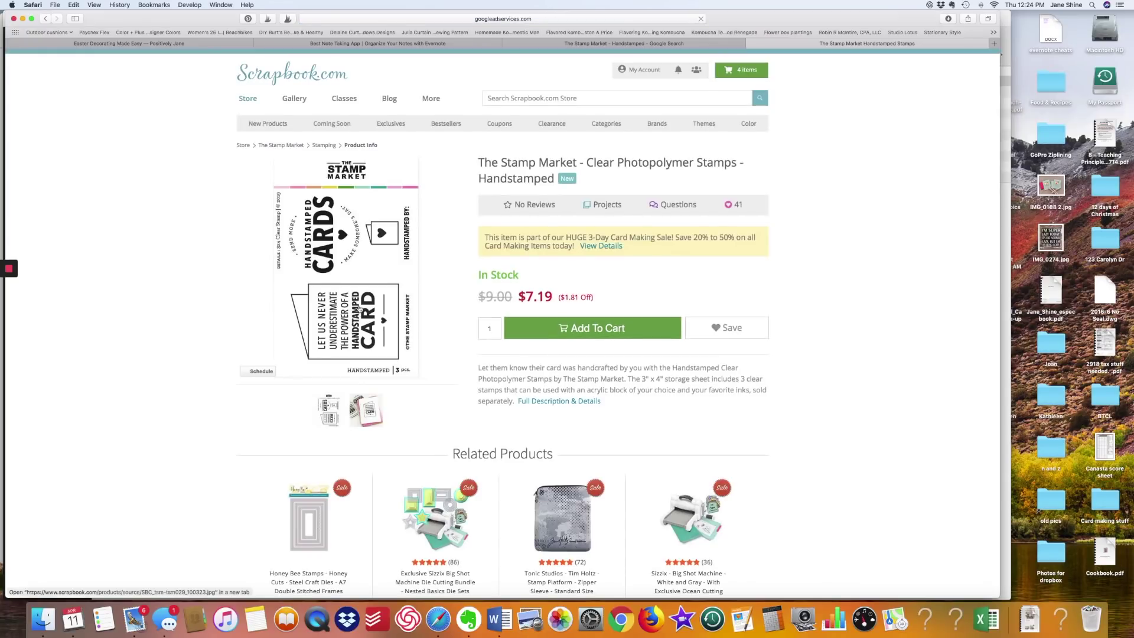
right_click(348, 290)
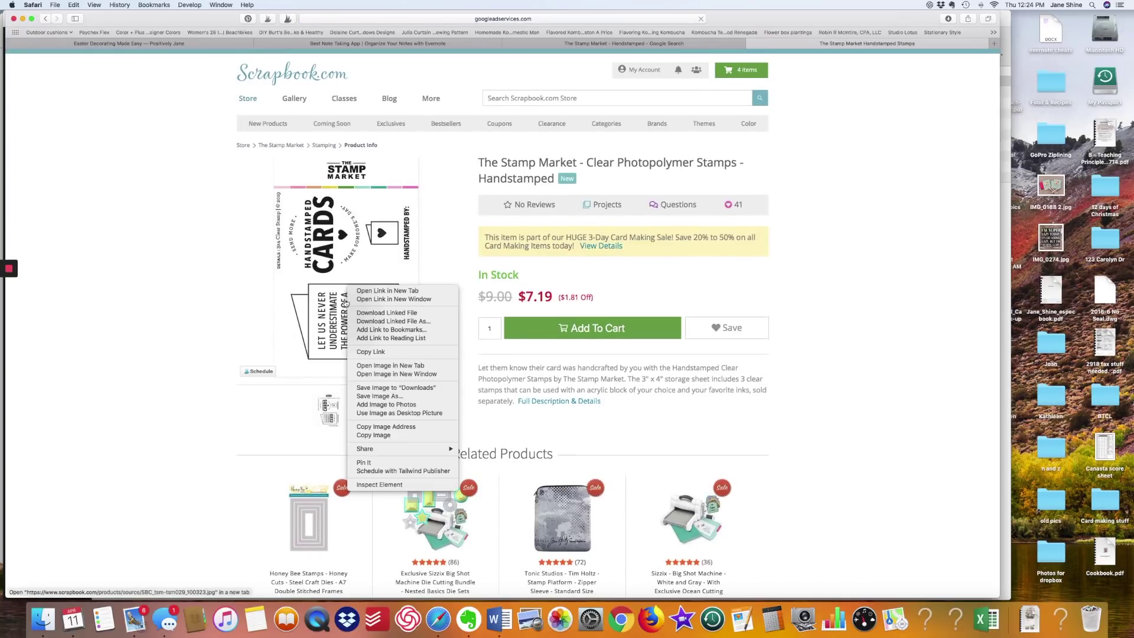
left_click(390, 436)
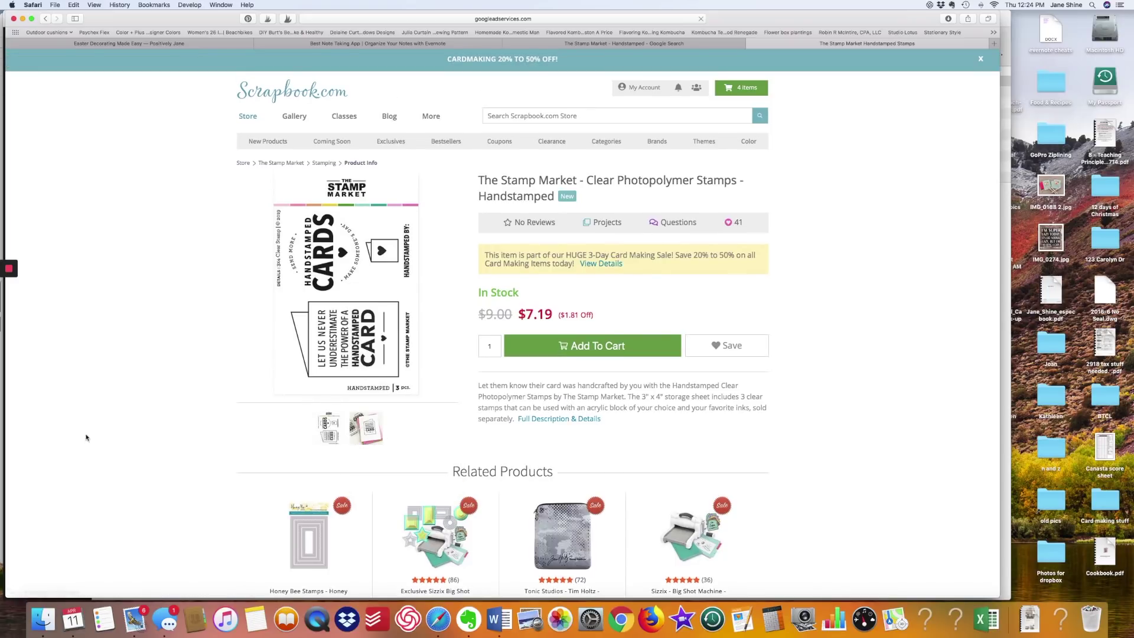
Step: Switch back to Evernote and paste the stamp set image below the "Filed in Sentments" line
left_click(469, 619)
left_click(122, 265)
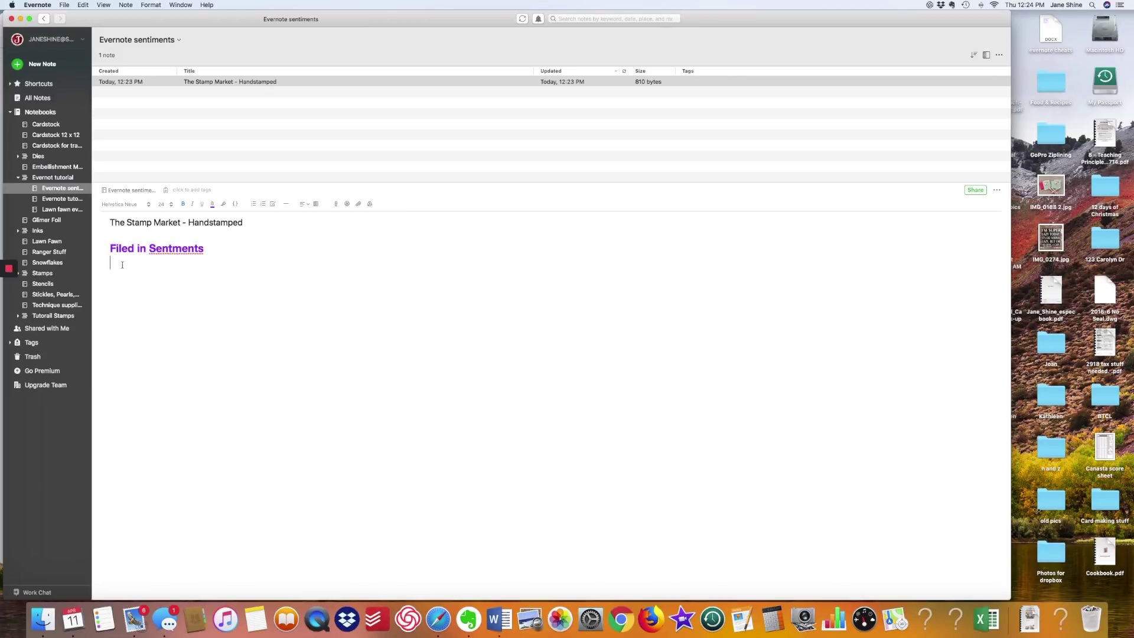
key("super+v")
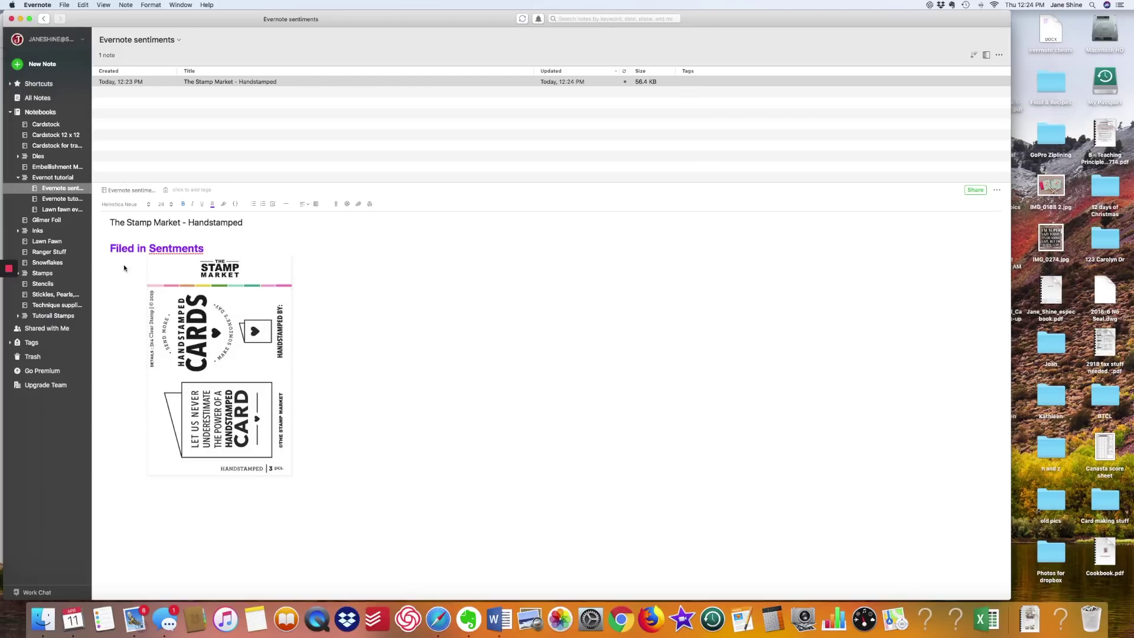
Step: Add the tag "the stamp market" to the Handstamped note
left_click(187, 190)
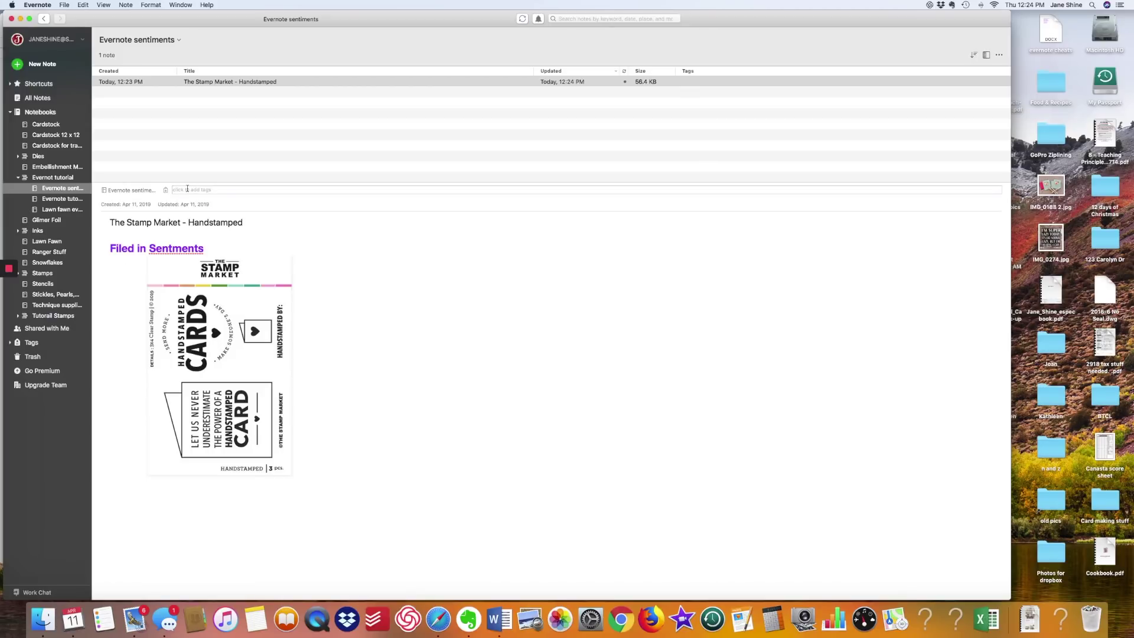
type("the stam")
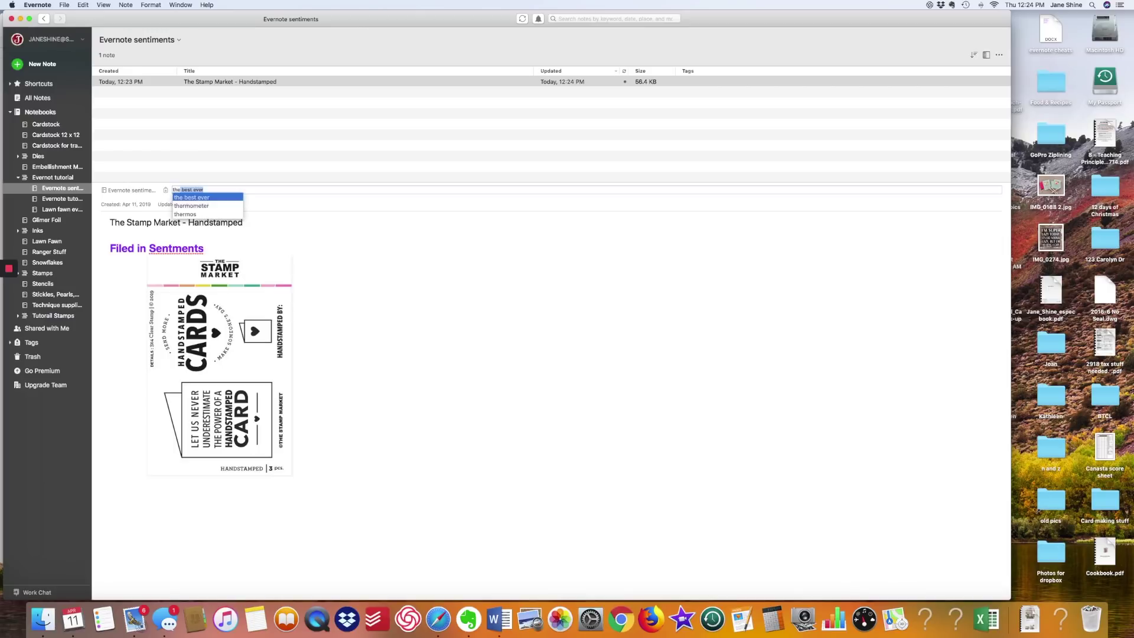
type("p")
key("BackSpace")
type("mp market")
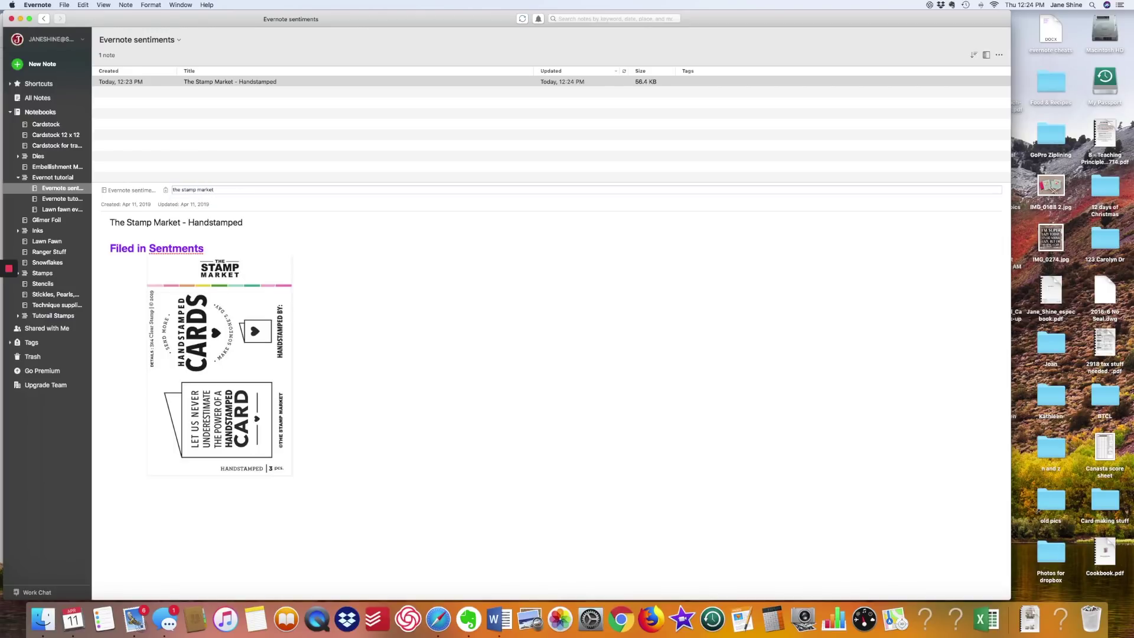
key("Return")
Step: Add the tags "handstamped" and "card with sentiment inside" to the note
type("handsta")
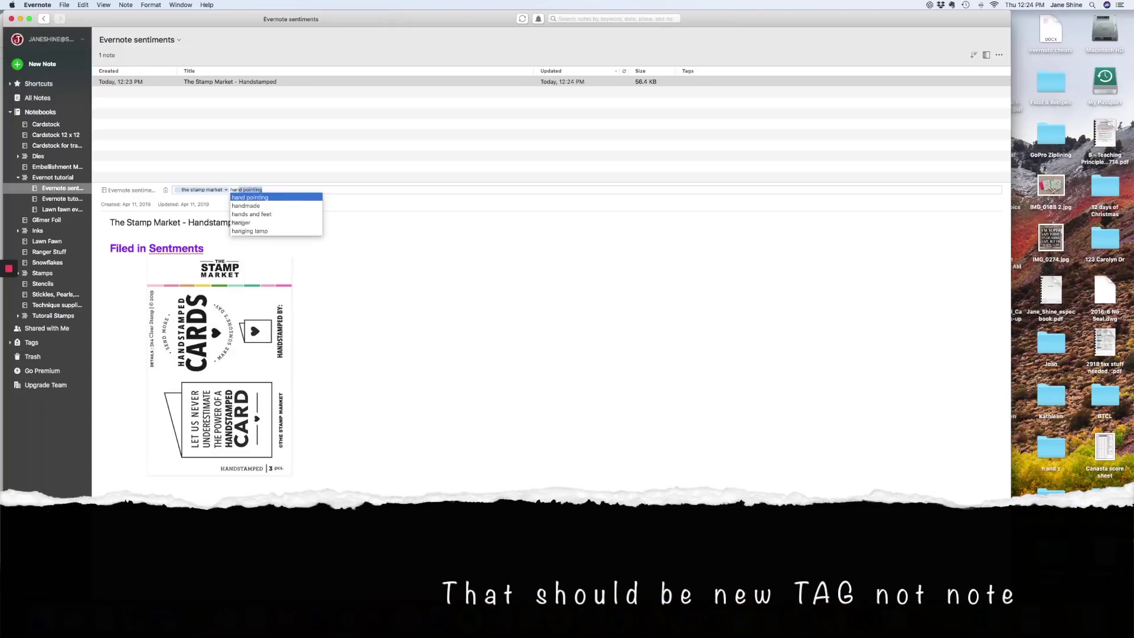
type("mpe")
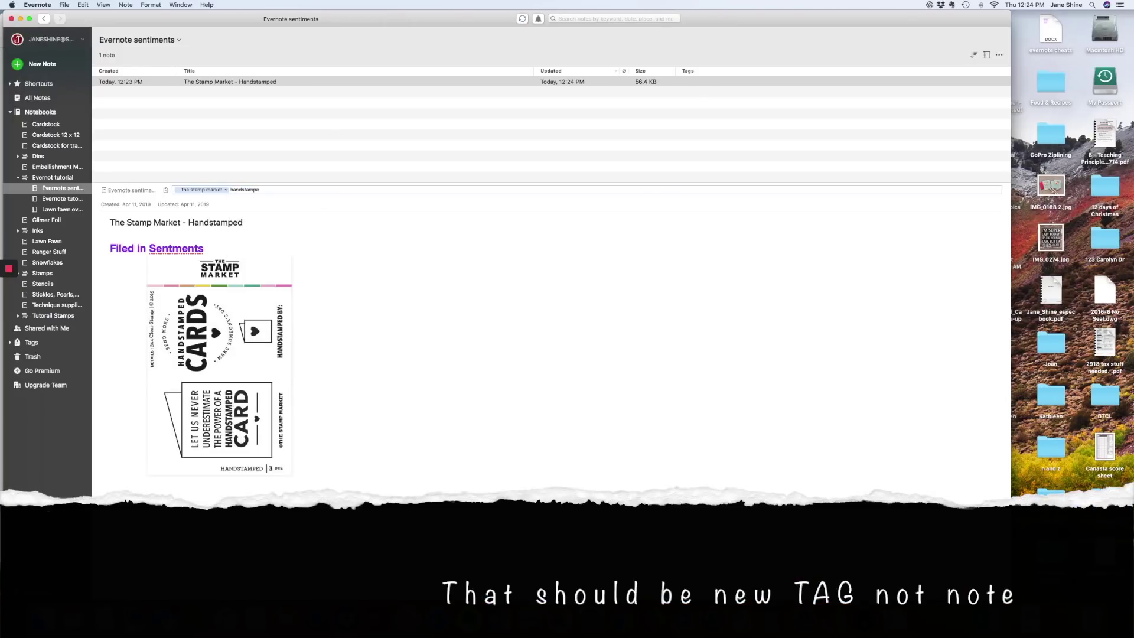
type("d")
key("Return")
type("card w")
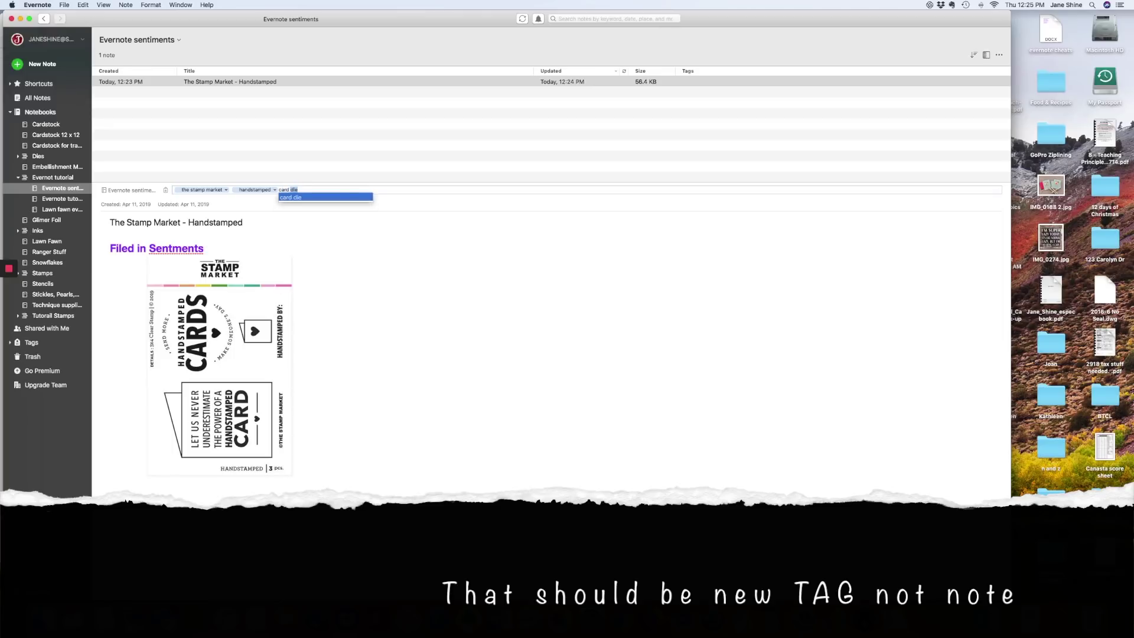
type("ith sentiment insid")
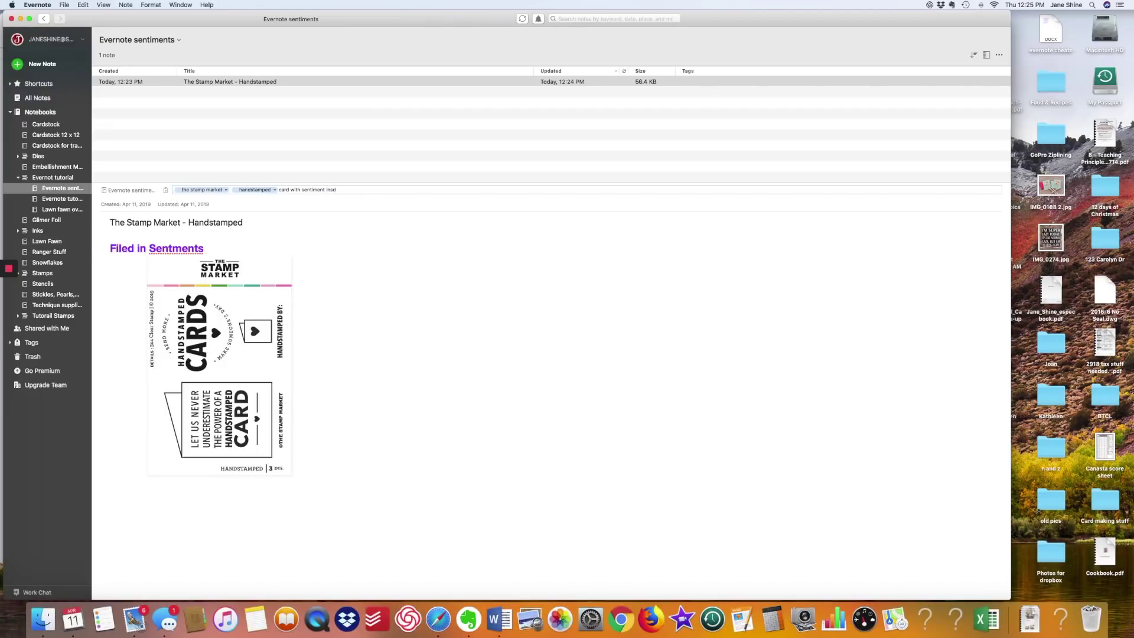
type("e")
key("Return")
Step: Add the sentiment tags ".handstamped by:" and ".send more handmade cards" to the note
type(".hands")
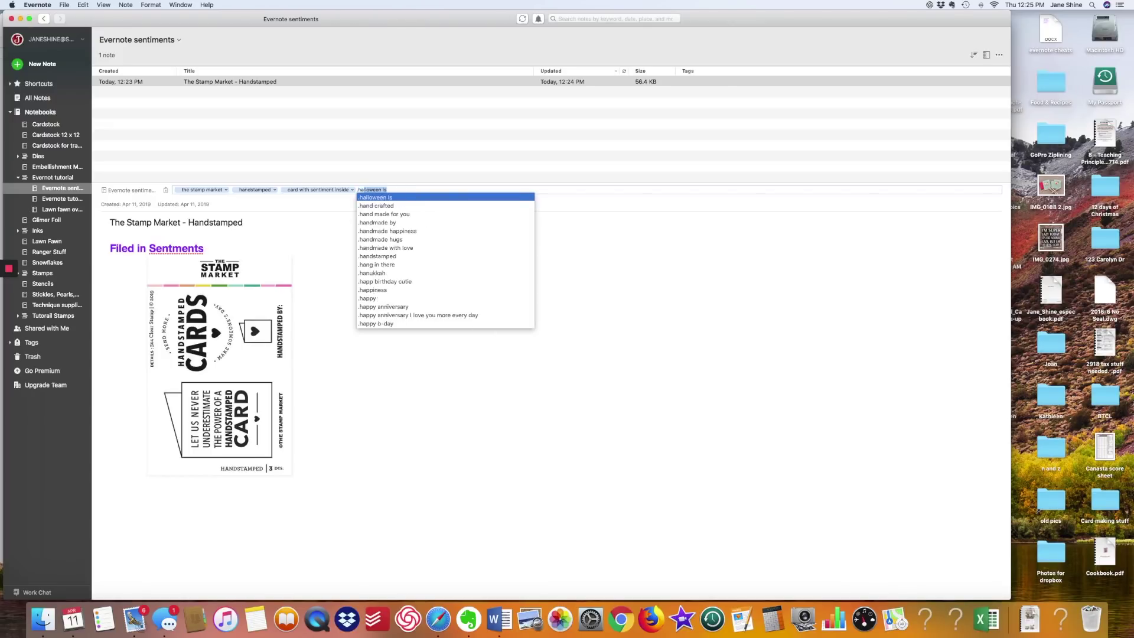
type("tamped by")
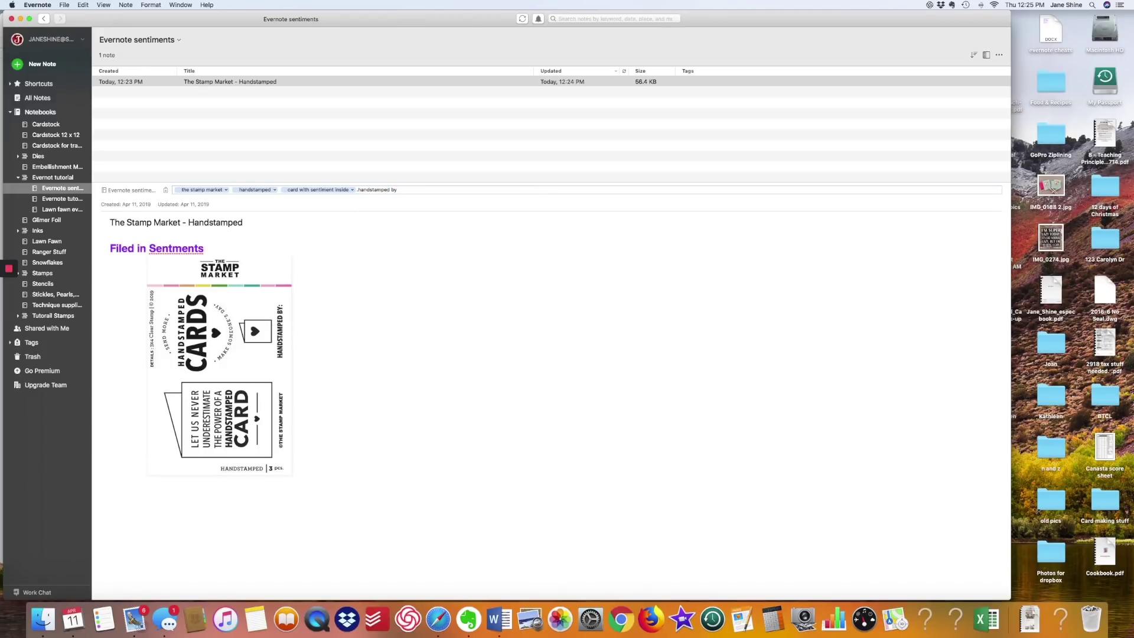
key("Return")
type(".")
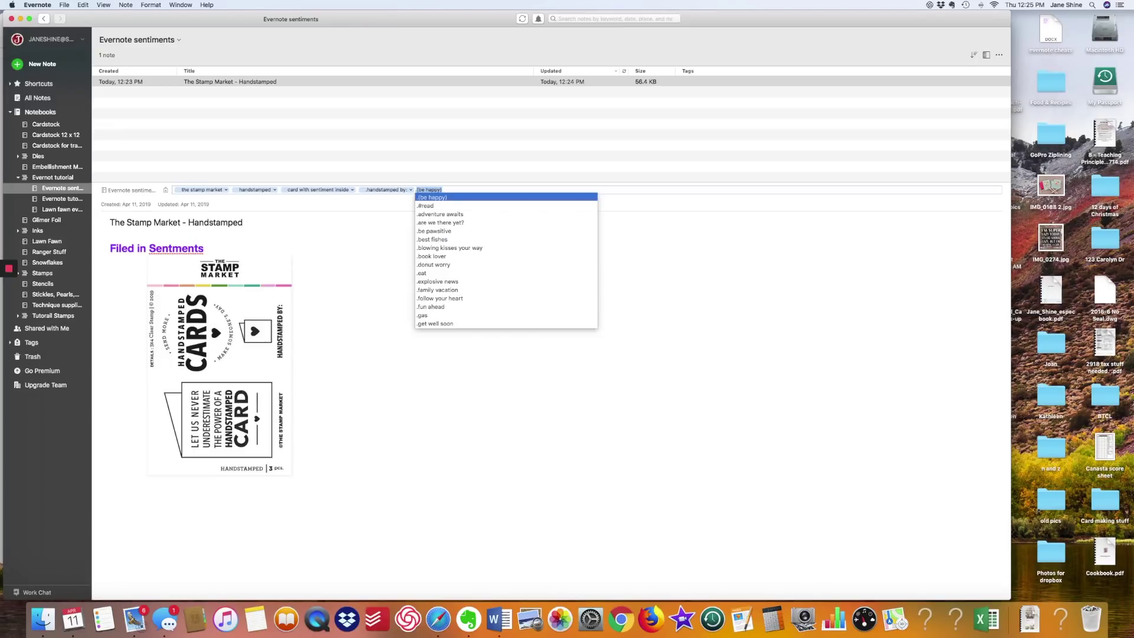
type("h")
key("BackSpace")
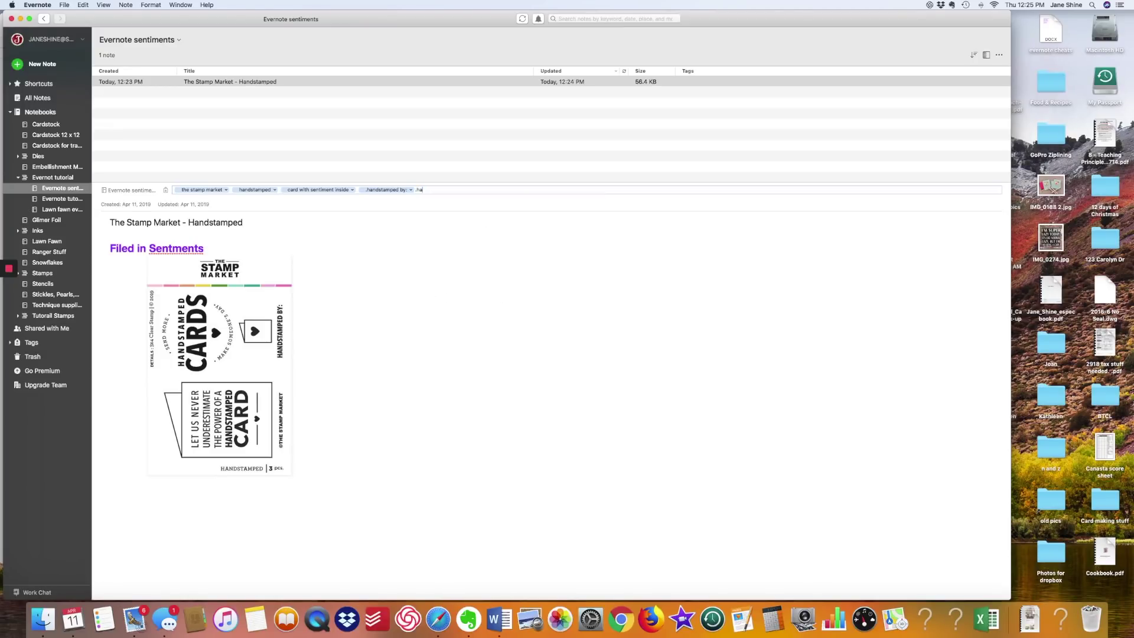
key("BackSpace")
type("send more handmade cards")
key("Return")
Step: Add the tag ".let us never underestimate the power of a handstamped card" and finish editing the note's tags
type(".let us never underestimate")
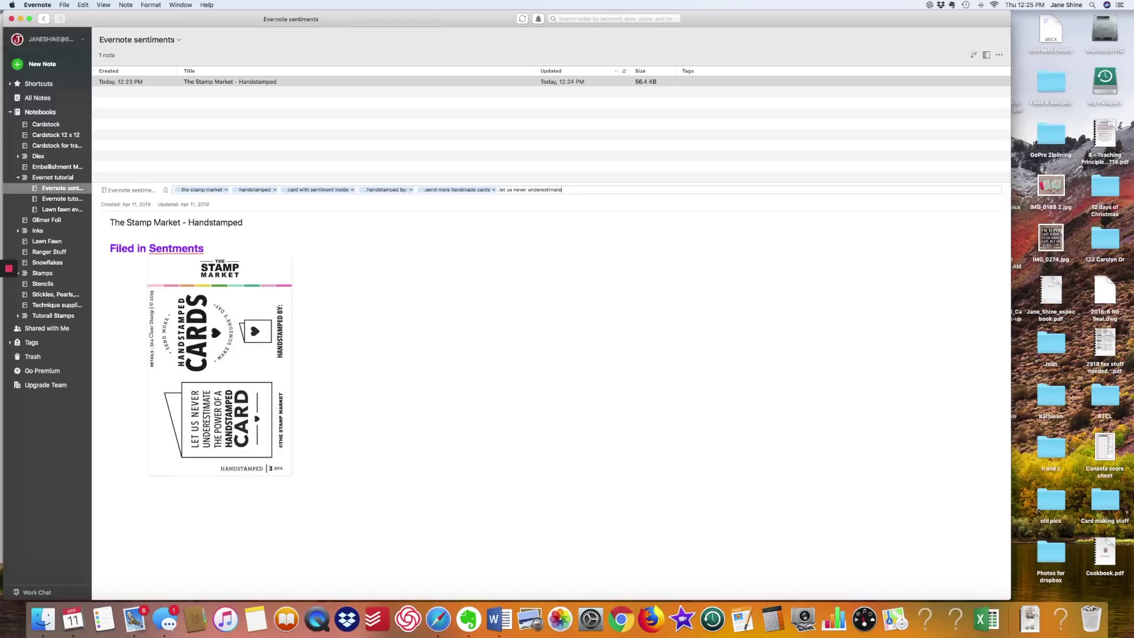
type("the power of a handstamped card")
key("Return")
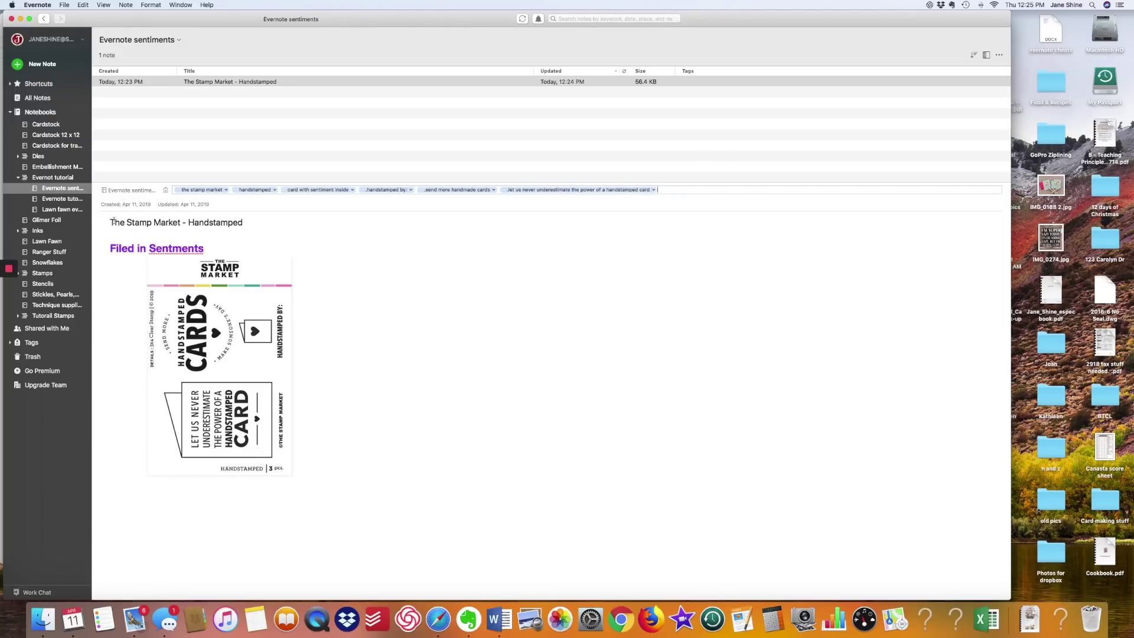
left_click(66, 189)
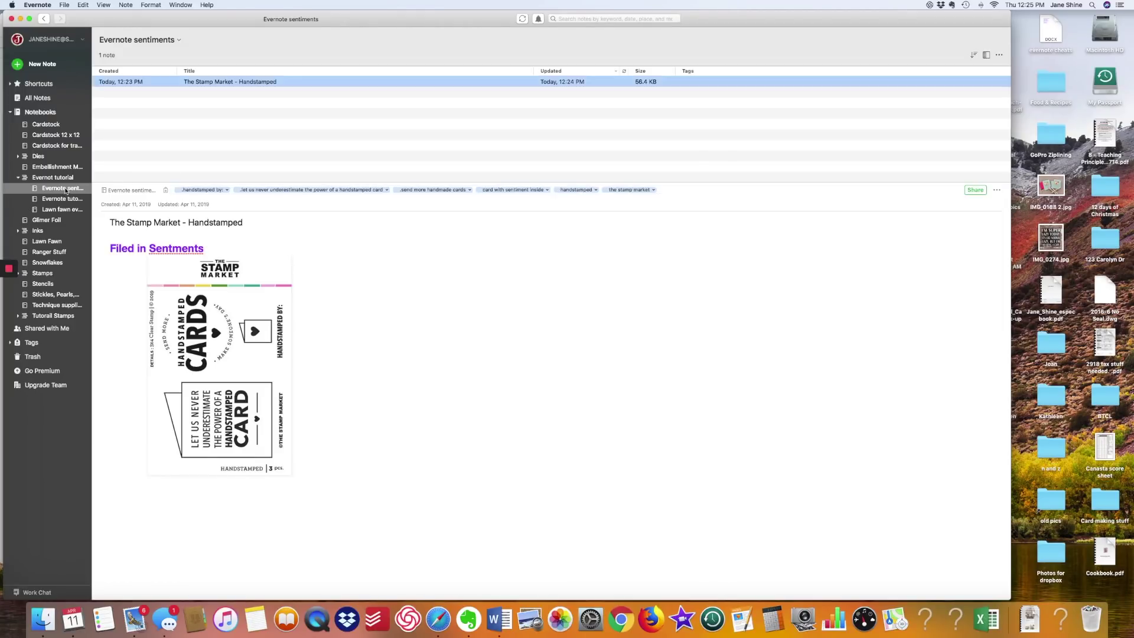
Step: Create a note titled "Simon Says Stamp - You Got This" in the Evernote sentiments notebook
left_click(39, 64)
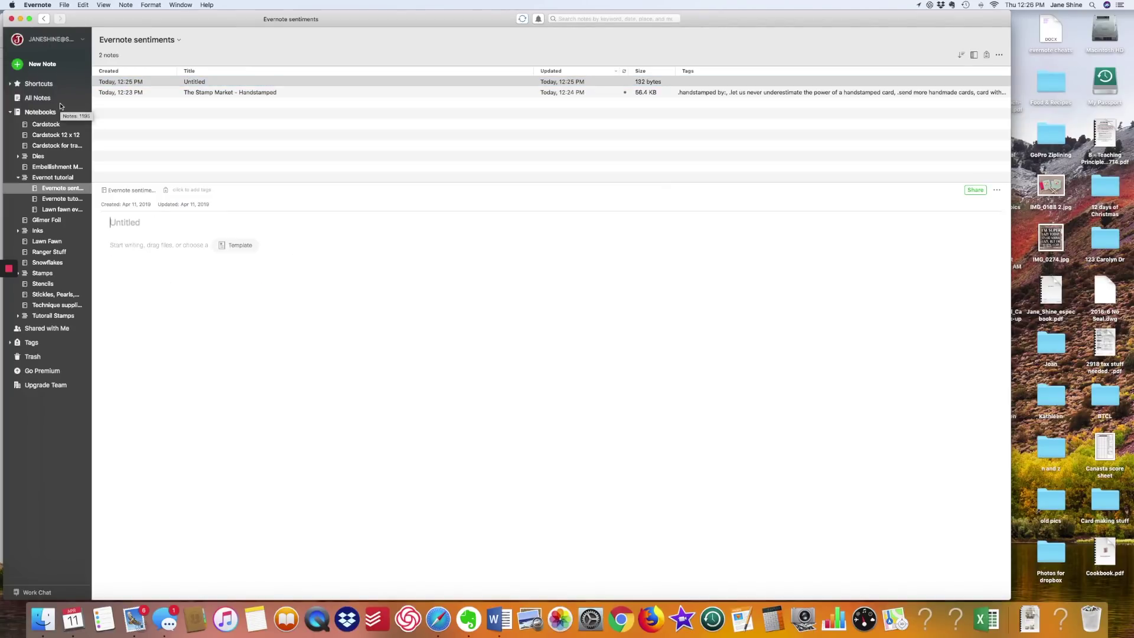
type("Simon Says Stamp - ")
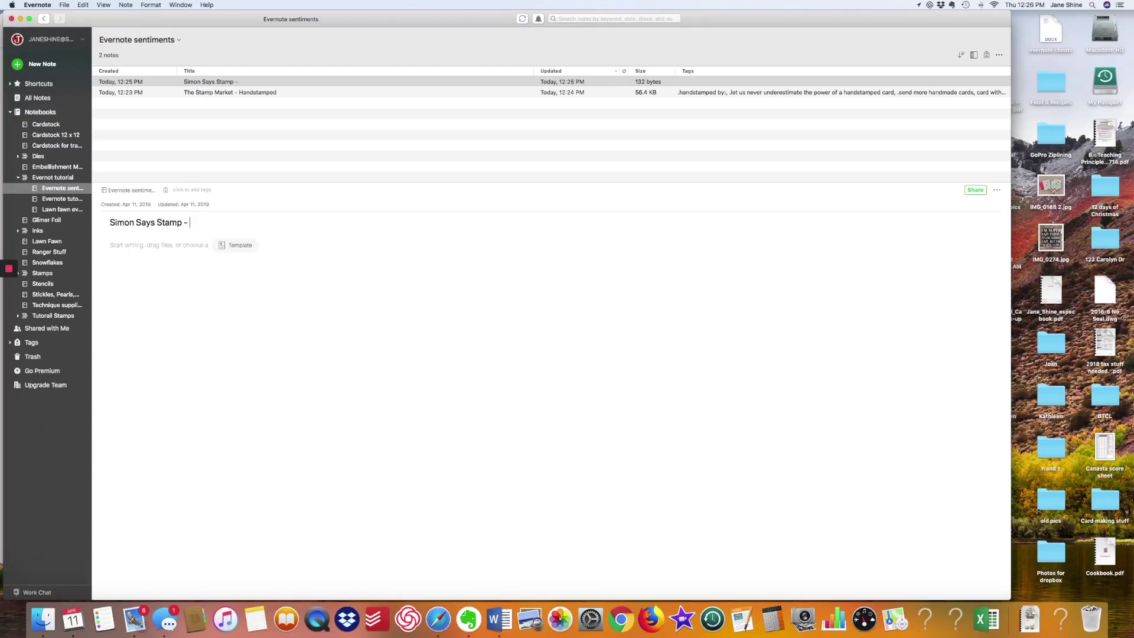
type("You Got This")
key("Return")
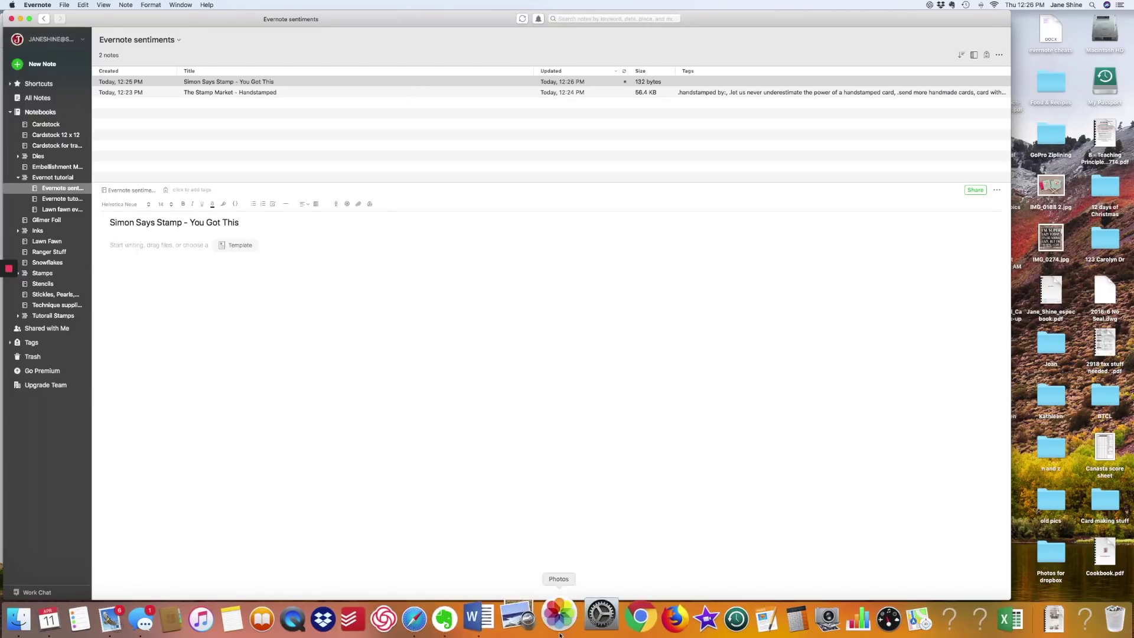
Step: Copy the "Filed in Sentments" label from the Word document into the body of the "Simon Says Stamp - You Got This" note
left_click(498, 618)
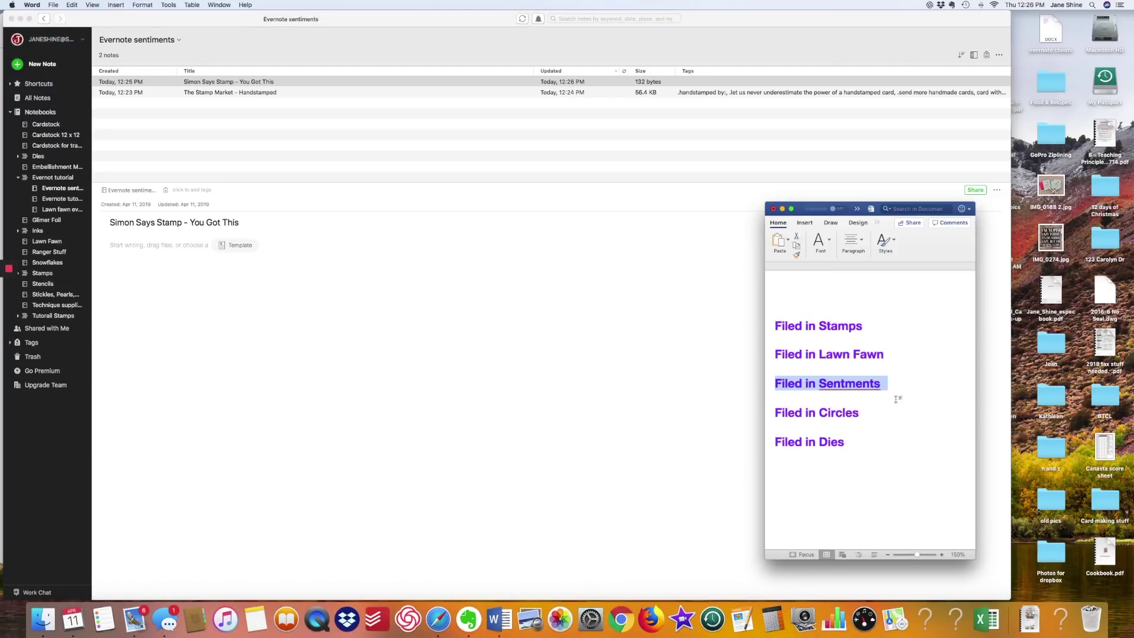
left_click_drag(898, 385, 783, 382)
key("super+c")
left_click(138, 247)
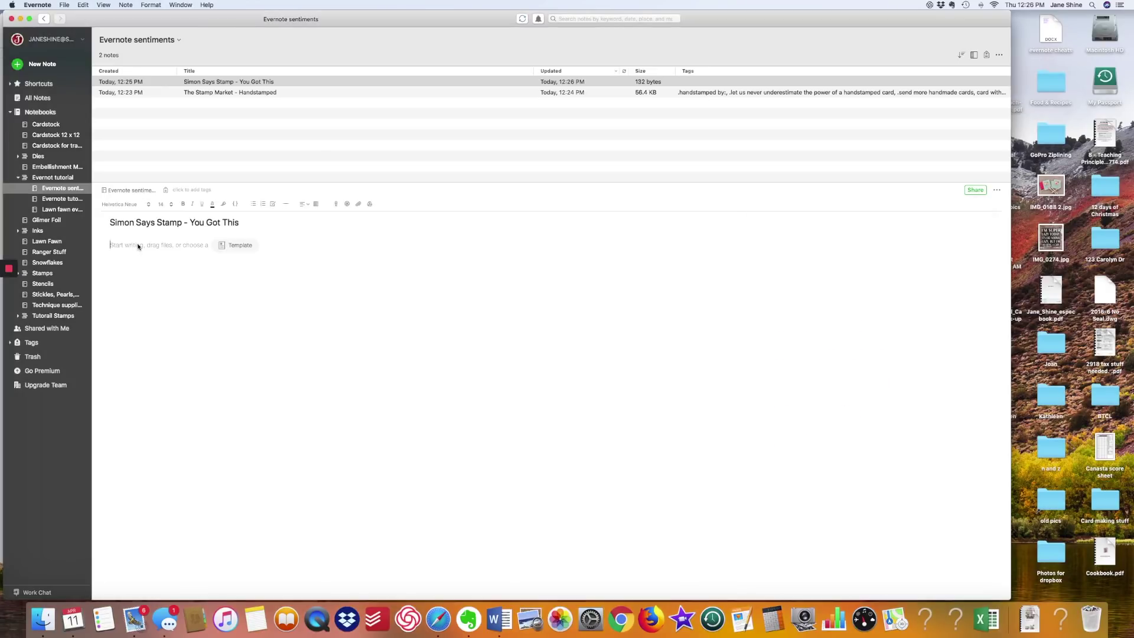
key("super+v")
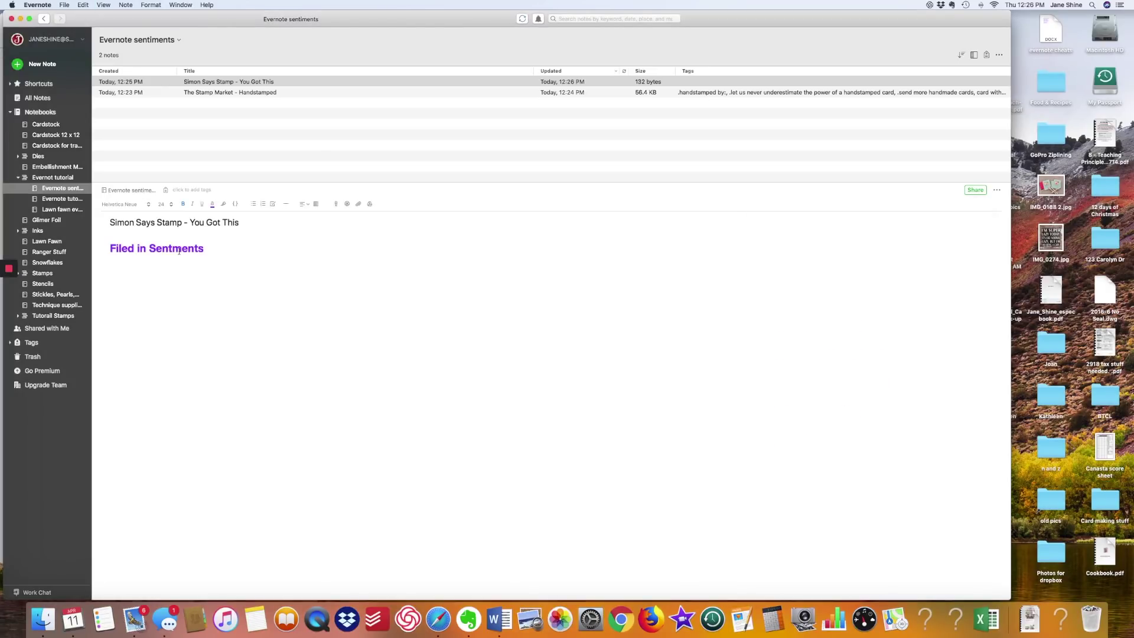
key("Return")
Step: Copy the note's title and search Google Images in Safari for "Simon Says Stamp - You Got This"
left_click_drag(249, 222, 110, 219)
key("super+c")
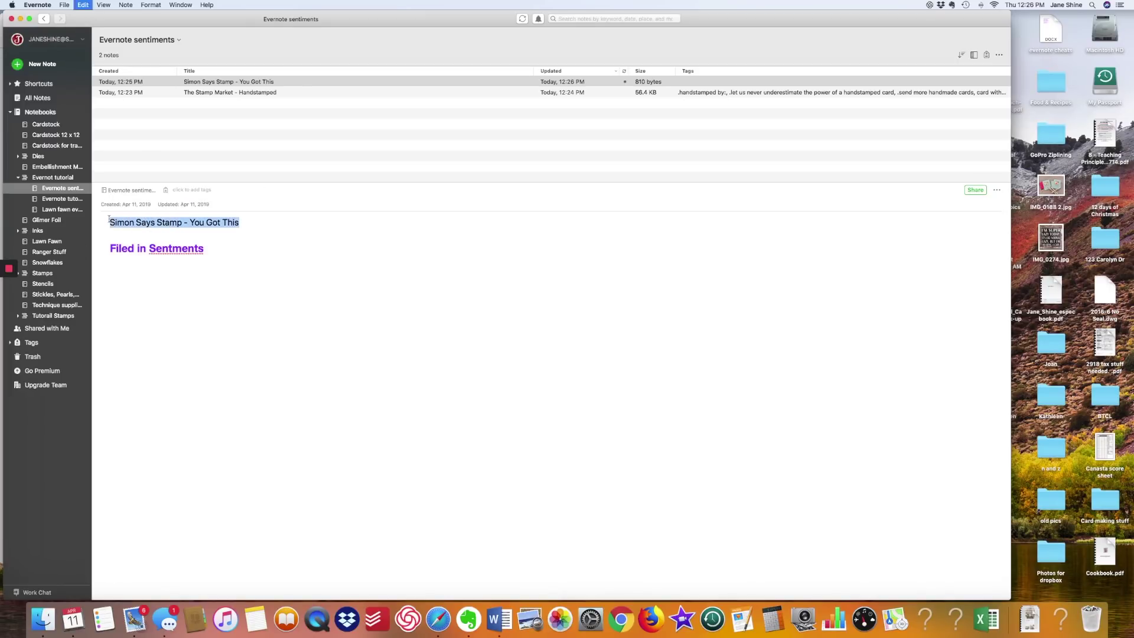
left_click(438, 619)
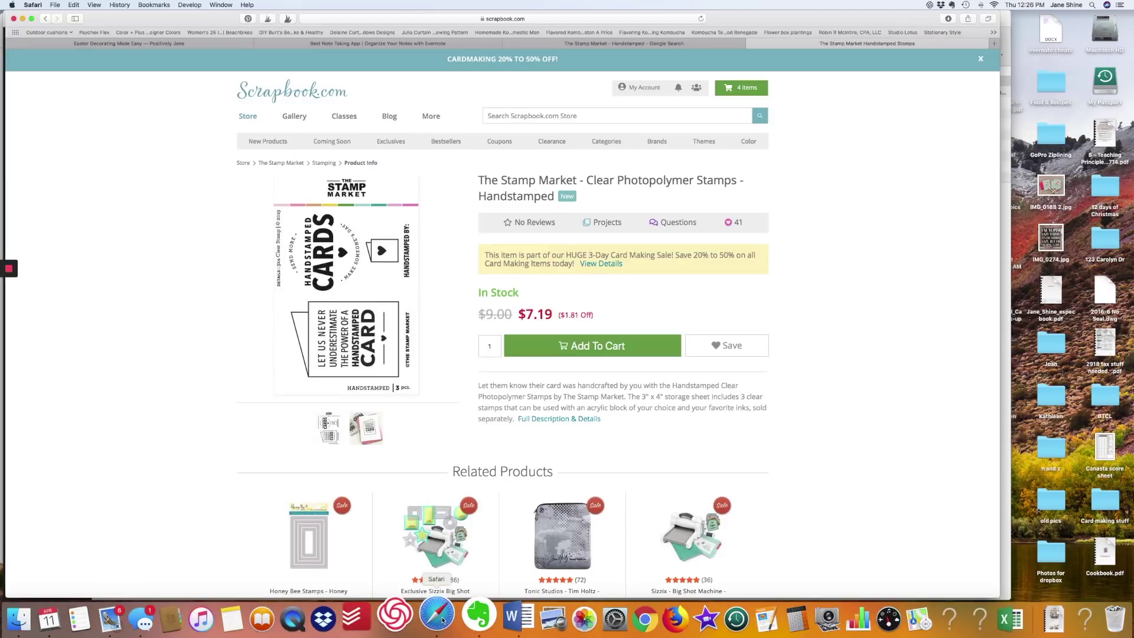
left_click(45, 18)
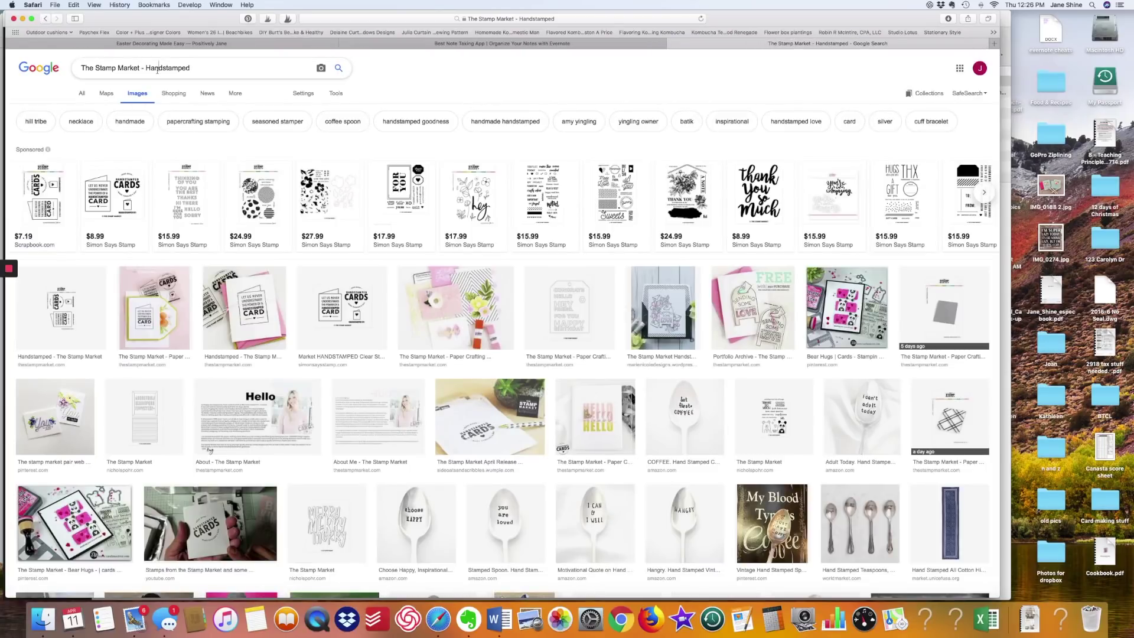
triple_click(231, 73)
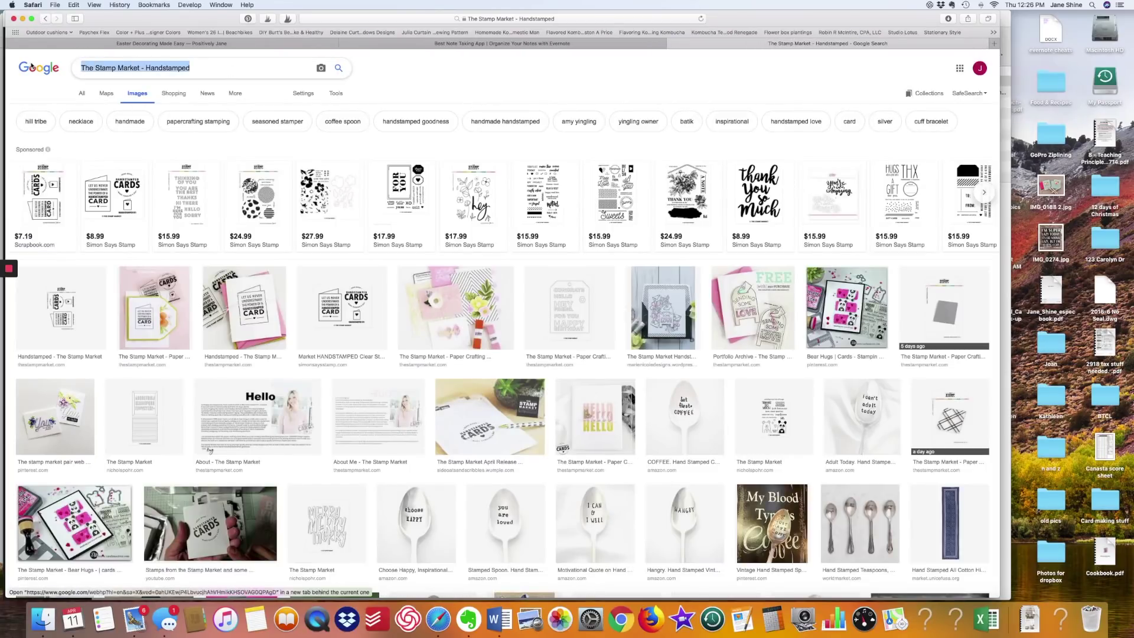
key("super+v")
key("Return")
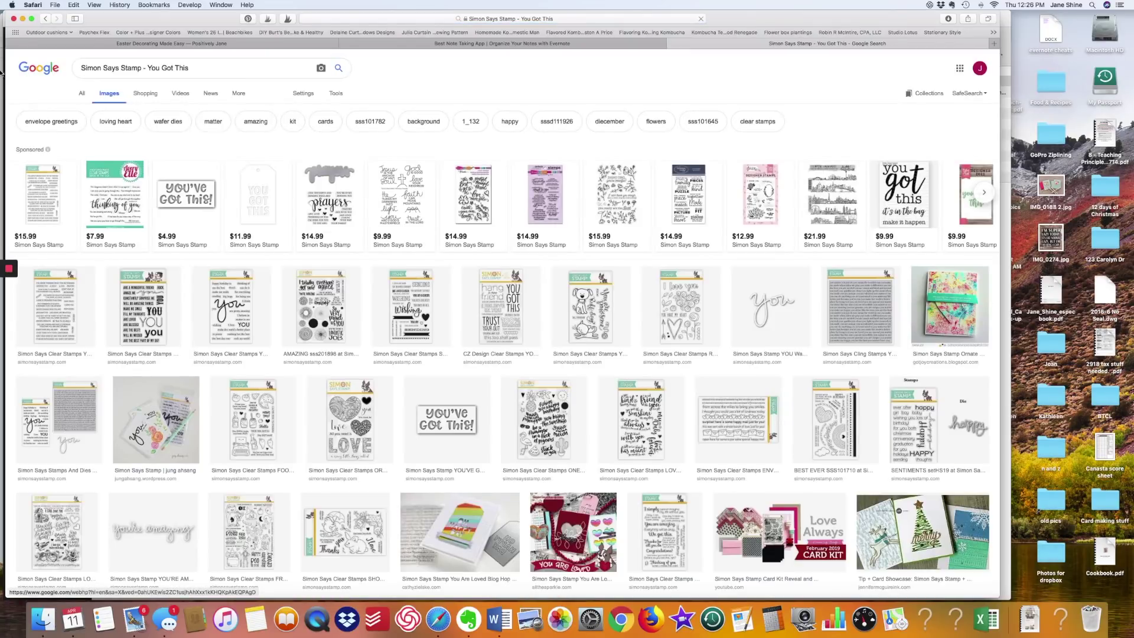
Step: Refine the image search to "Simon Says Stamp - CZ You Got This"
mouse_move(53, 214)
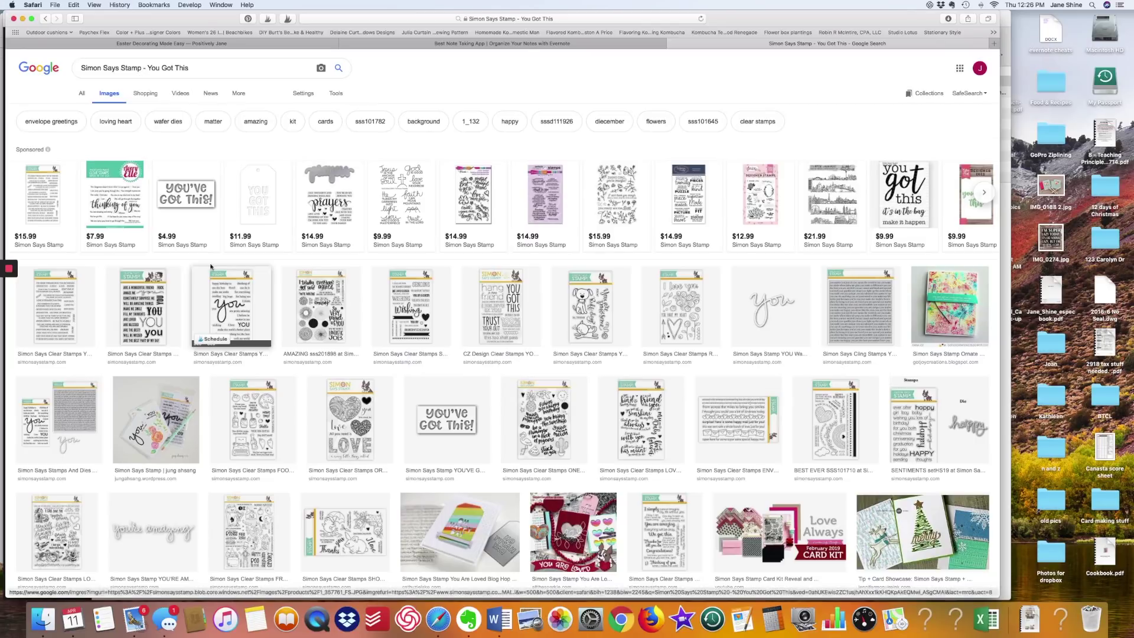
left_click(151, 67)
type("CZ")
key("BackSpace")
key("BackSpace")
key("BackSpace")
key("BackSpace")
type("CZ Y")
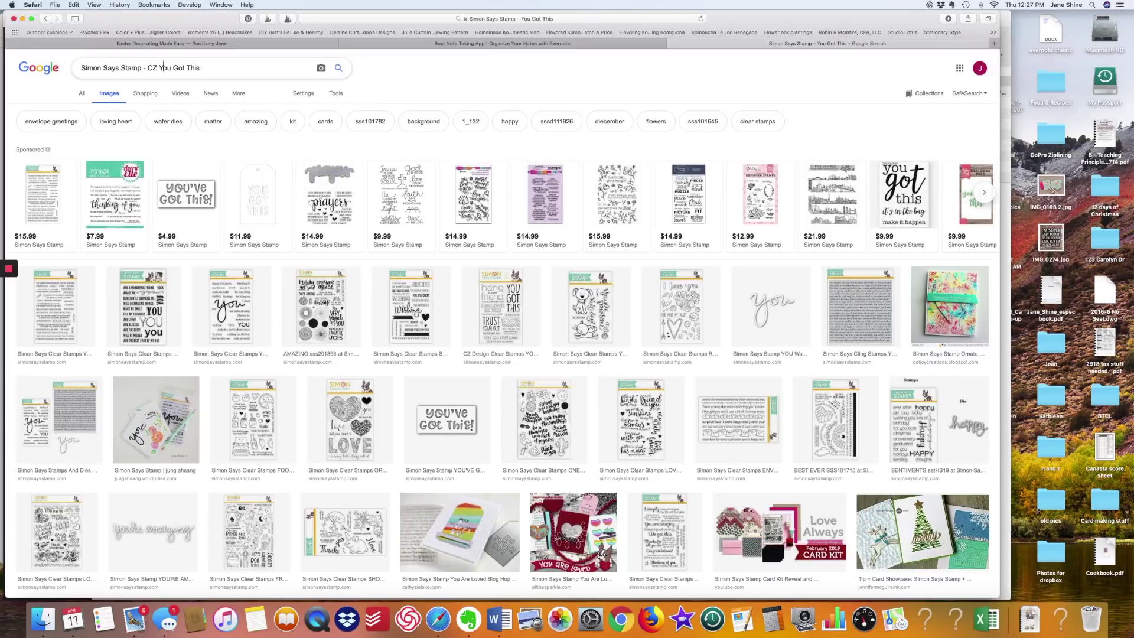
key("Return")
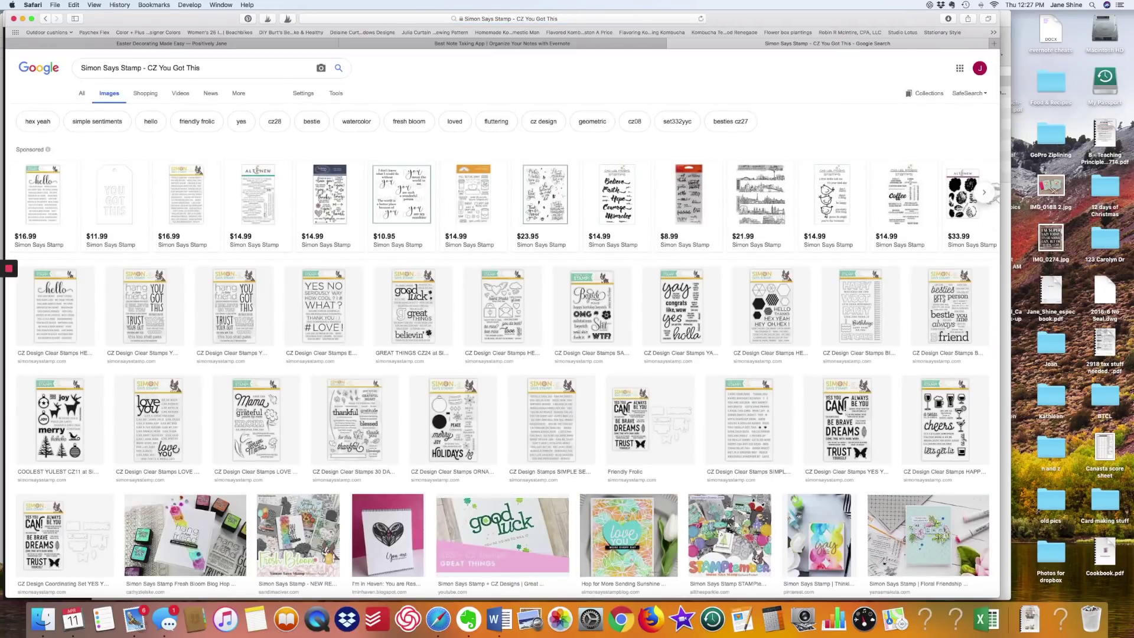
Step: Copy the CZ Design "You Got This" stamp set image and paste it below the filing label in the Evernote note
left_click(239, 313)
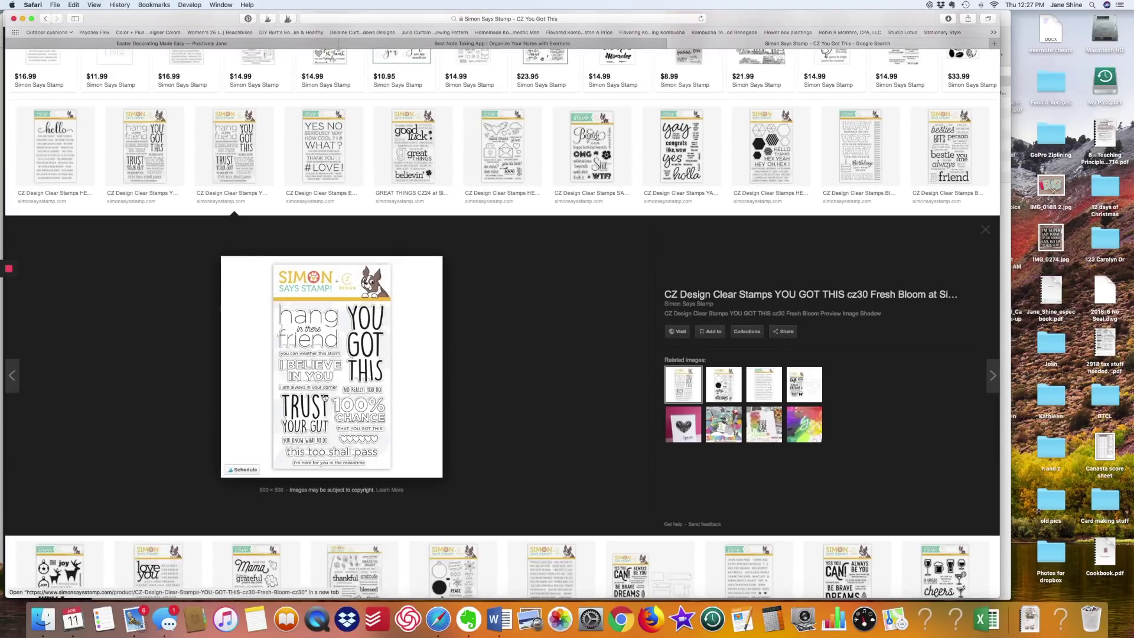
right_click(326, 394)
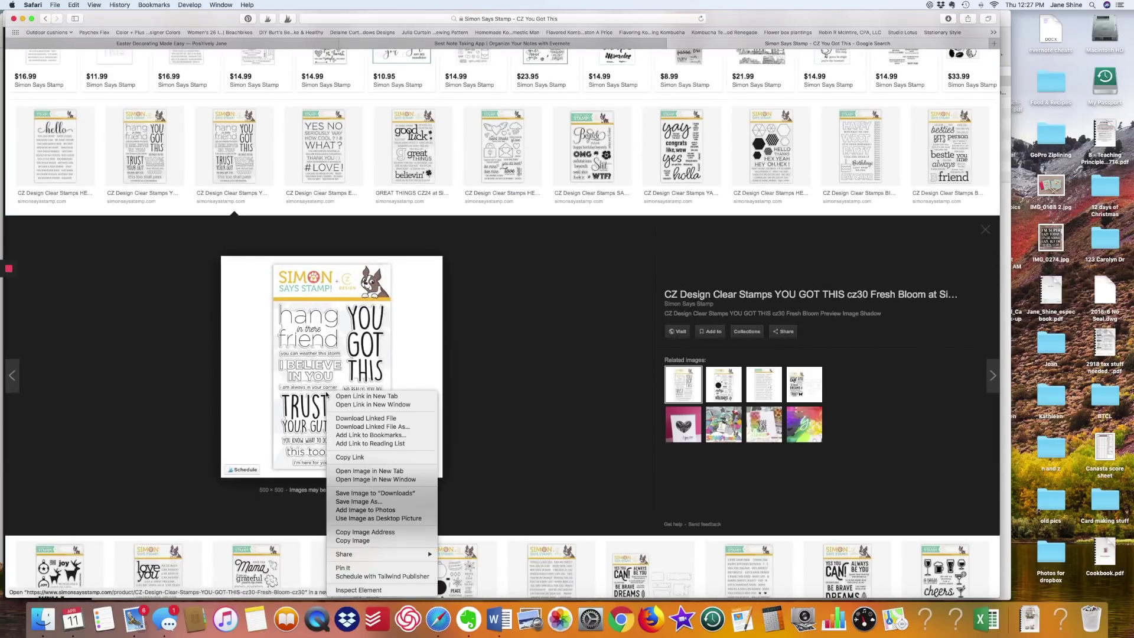
left_click(380, 541)
left_click(469, 619)
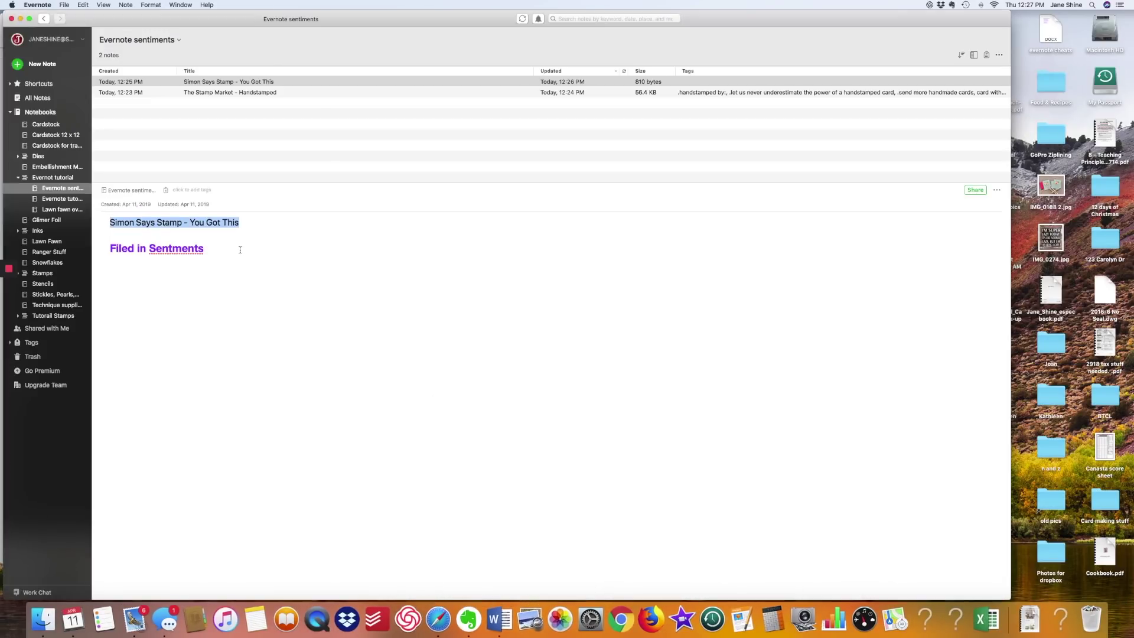
left_click(239, 248)
key("Return")
key("super+v")
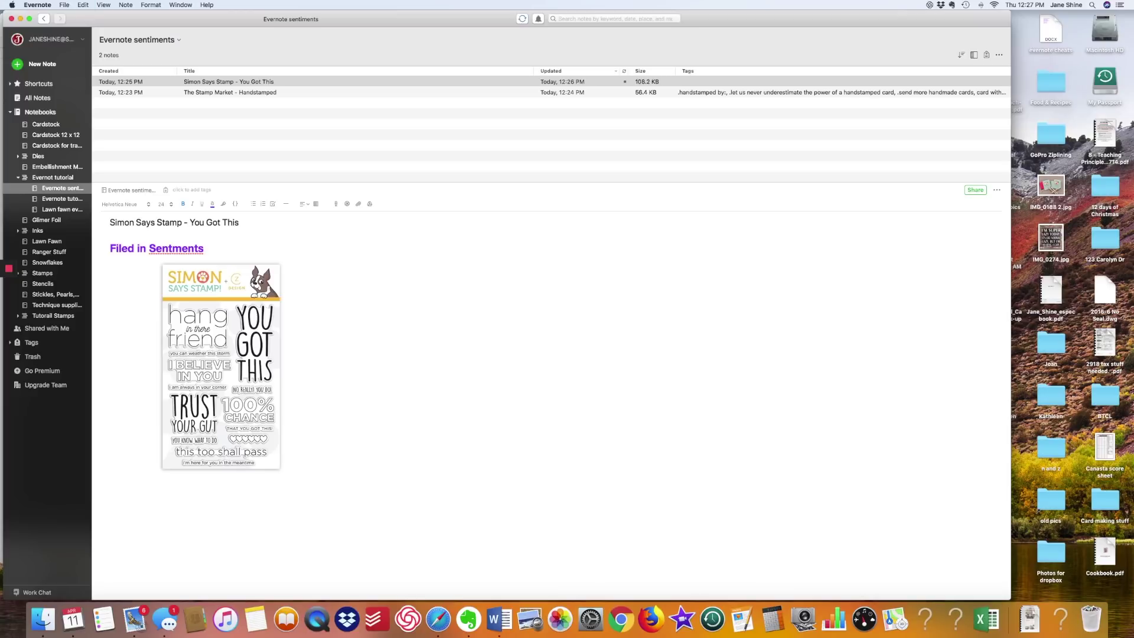
Step: Retitle the note "Simon Says Stamp - CZ You Got This" and add the tags "simon says stamp" and "sss"
left_click(191, 221)
type("CZ")
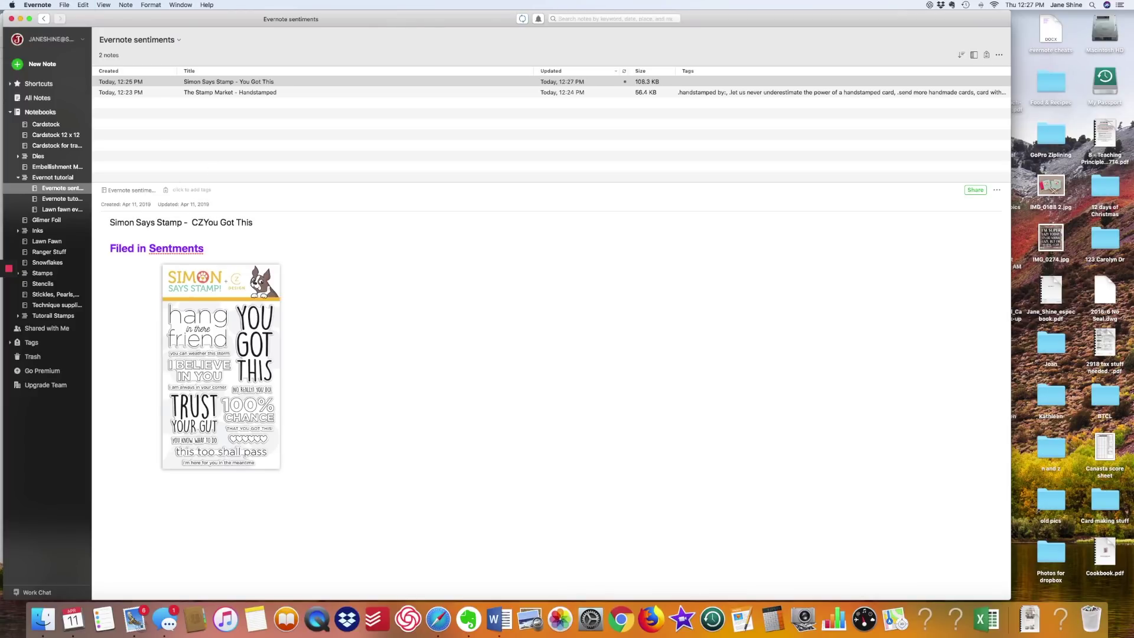
left_click(189, 190)
type("simon says stamp")
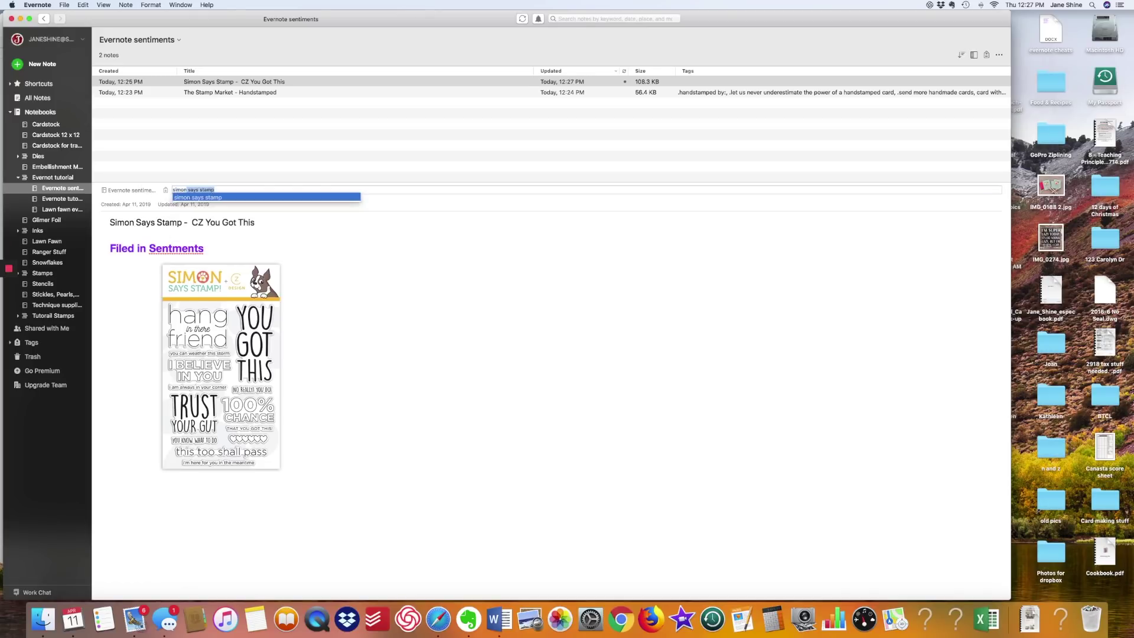
key("Return")
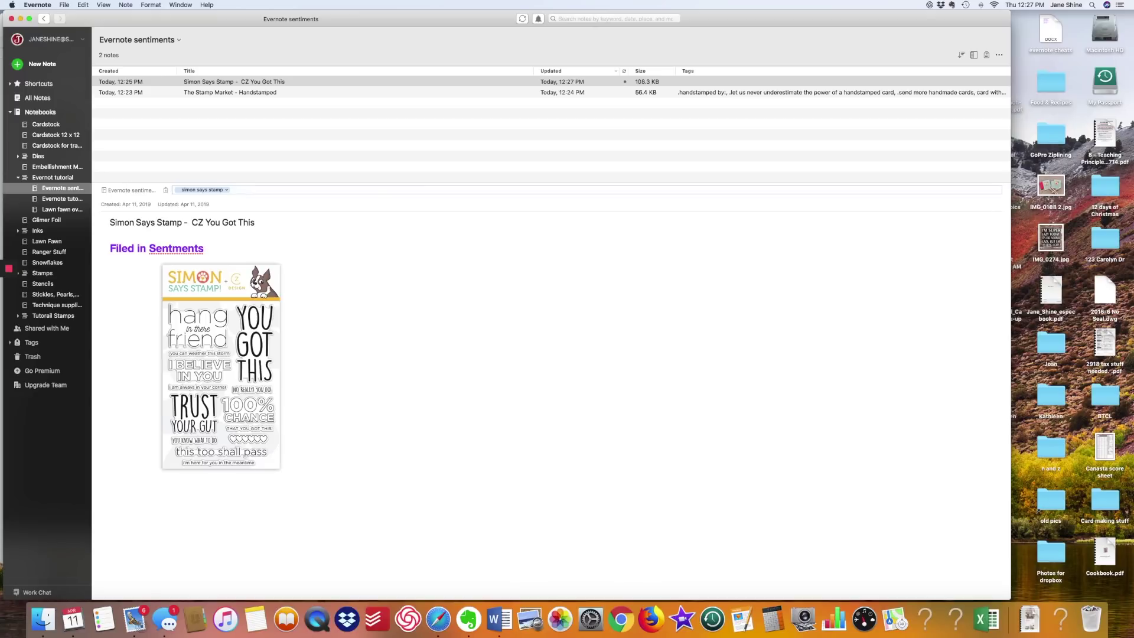
type("sss")
key("Return")
Step: Add the sentiment tag ".hang in there friend" to the note
type(".")
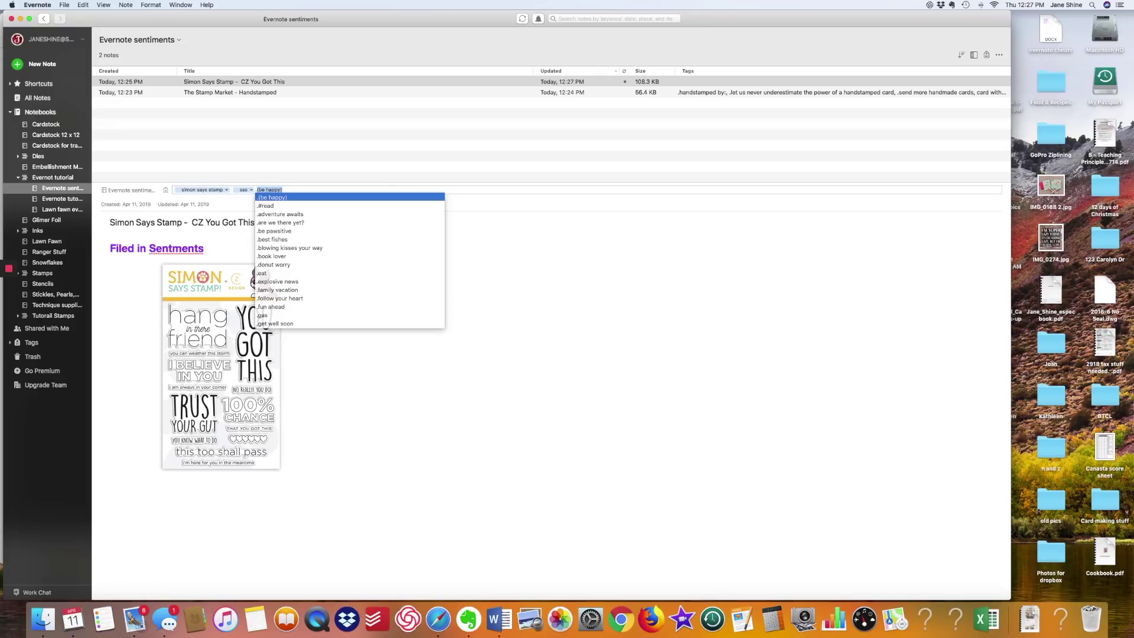
type("hang")
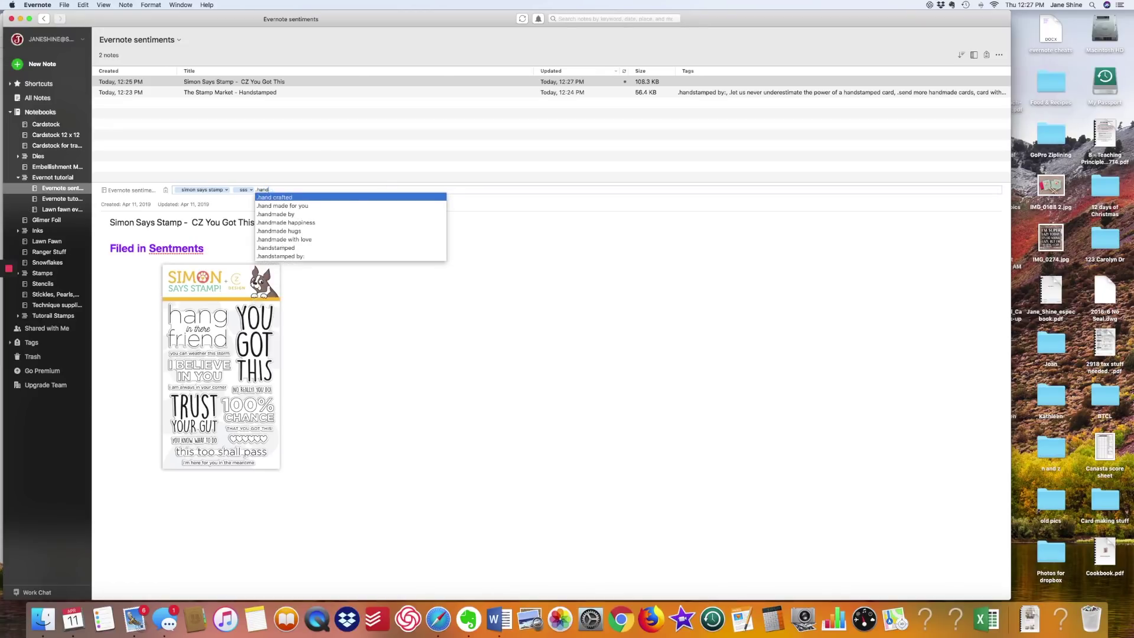
type(" in there")
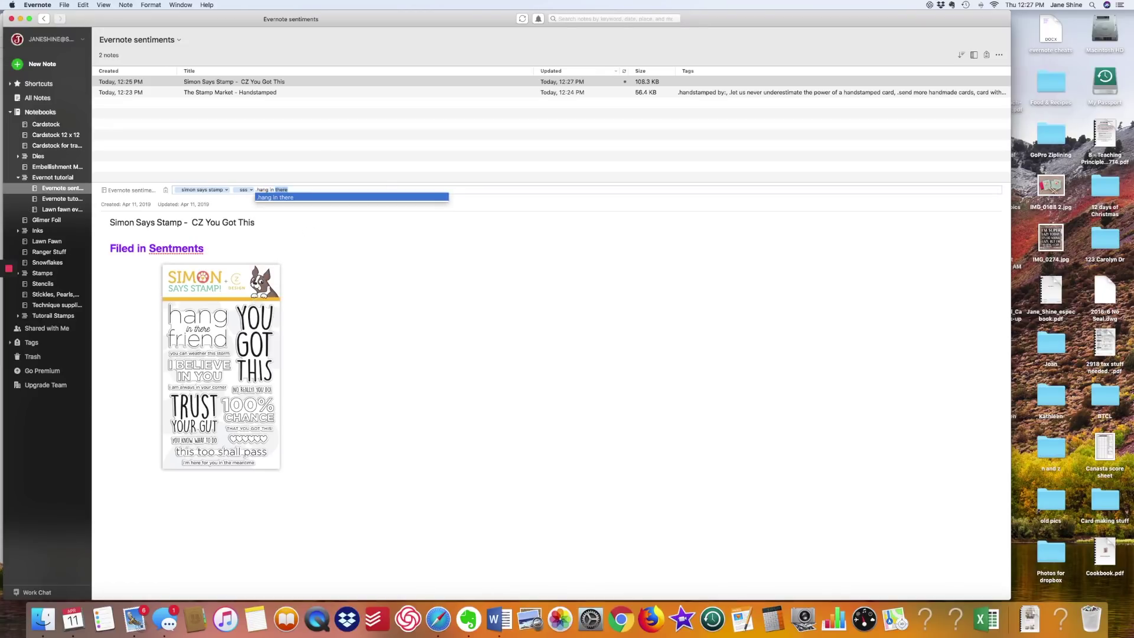
type(" friend")
key("Return")
Step: Add the tags ".you got this" and ".(be happy)", finish tagging, and return to the Evernote sentiments notebook
type(".")
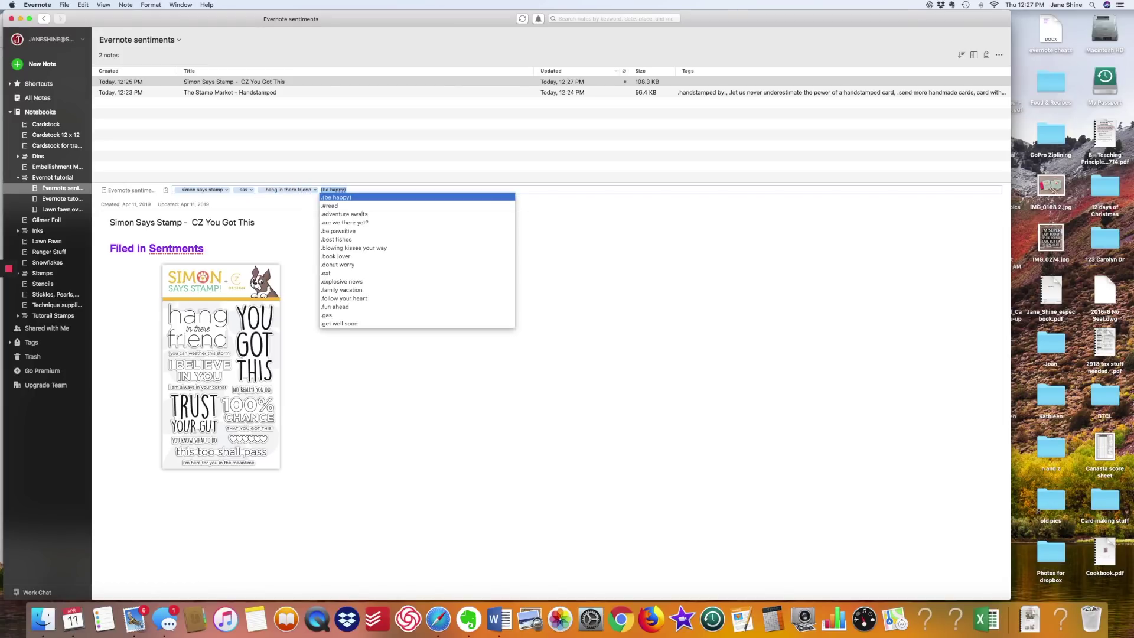
type("u")
key("BackSpace")
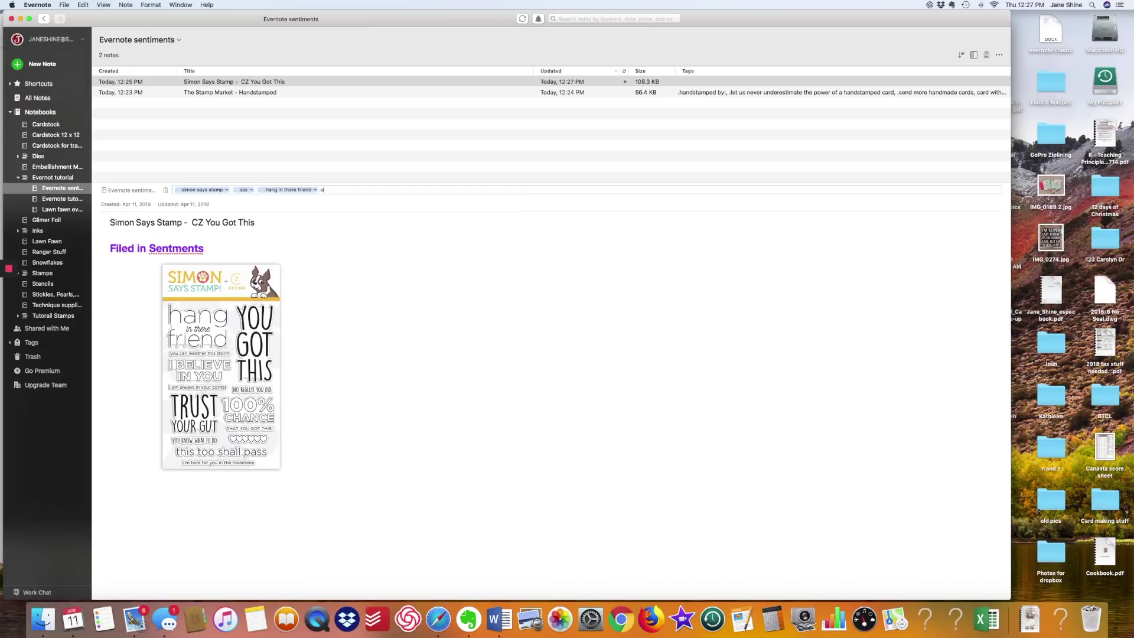
type("you got this")
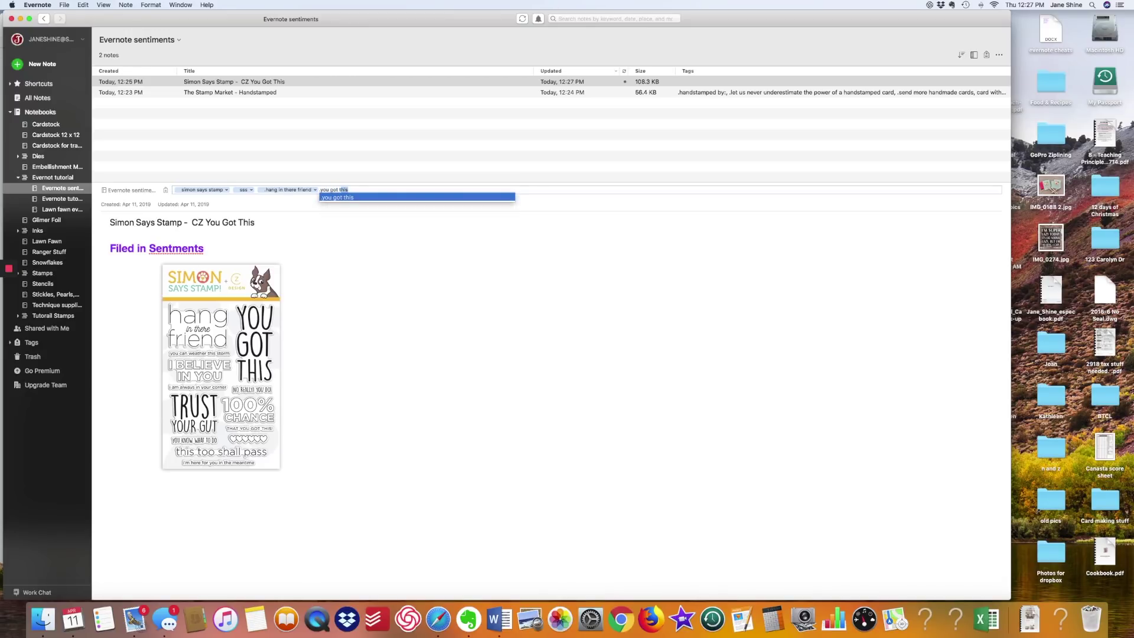
key("Return")
type(".(be happy")
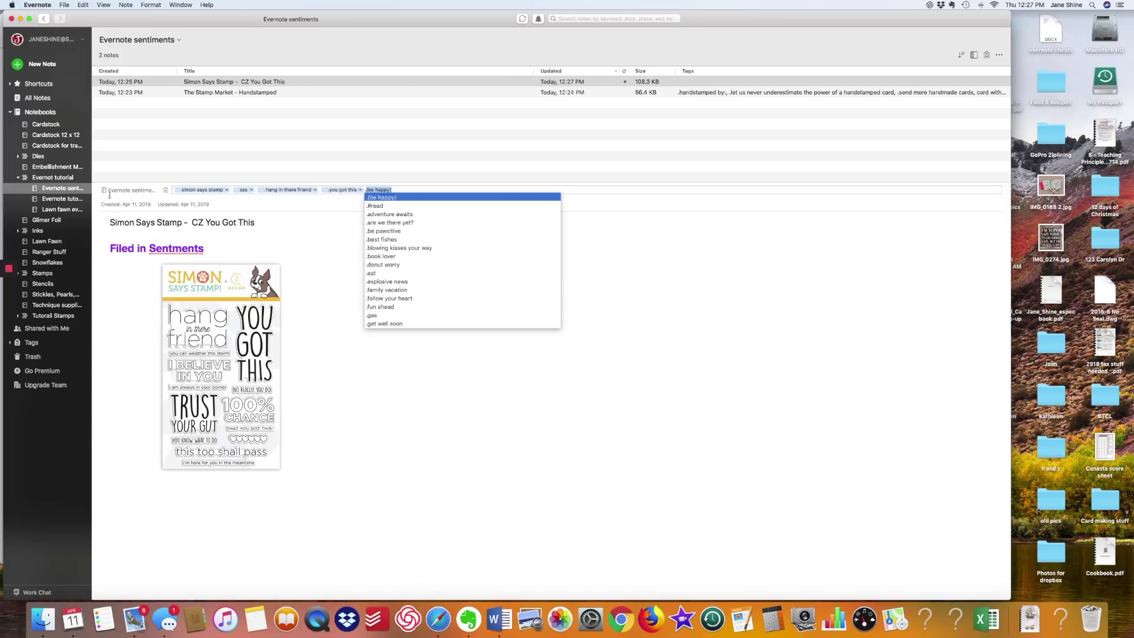
left_click(58, 192)
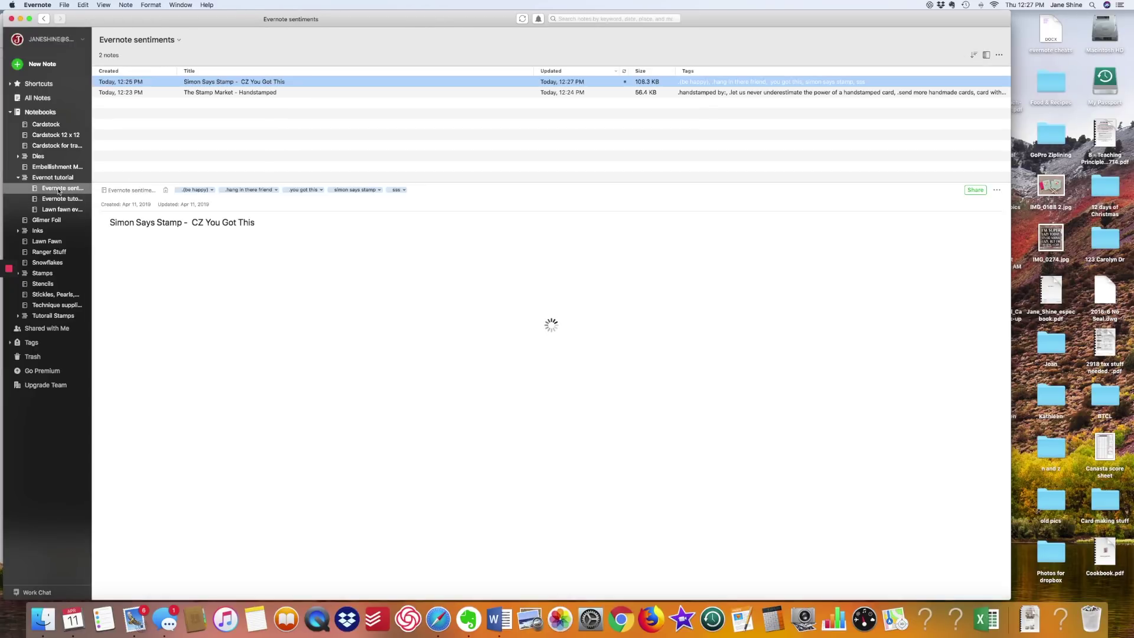
Step: Create a note titled "Lawn Fawn - Let's Toast" in the Evernote sentiments notebook
left_click(35, 65)
type("L")
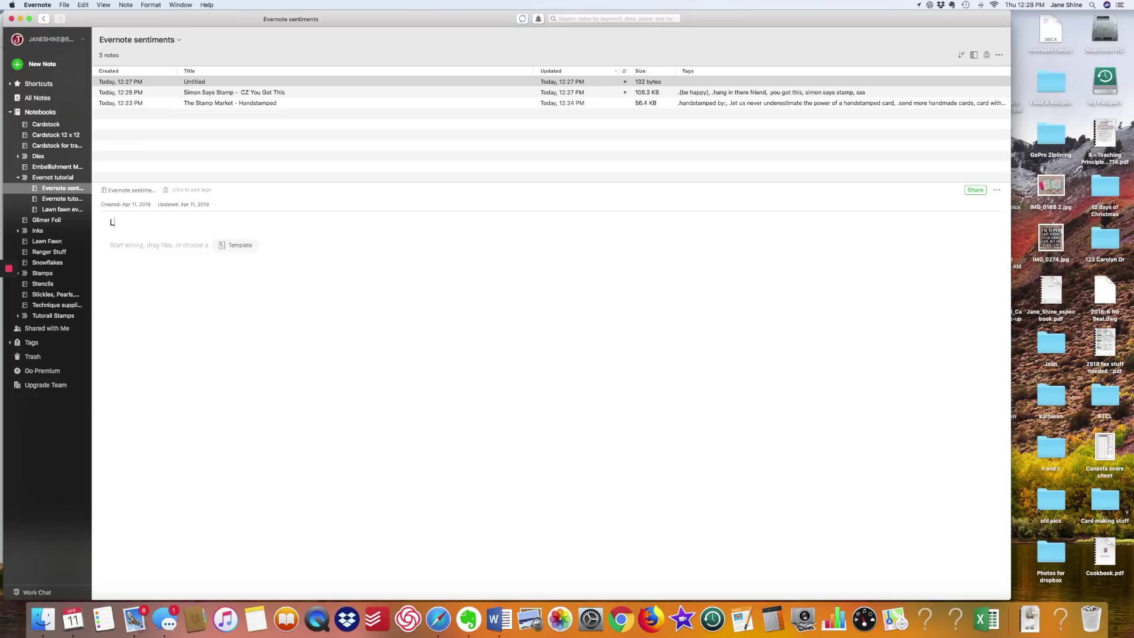
type("awn Fawn - Let's Toast")
Step: Copy the "Filed in Dies" label from the Word document into the body of the new note
left_click(154, 241)
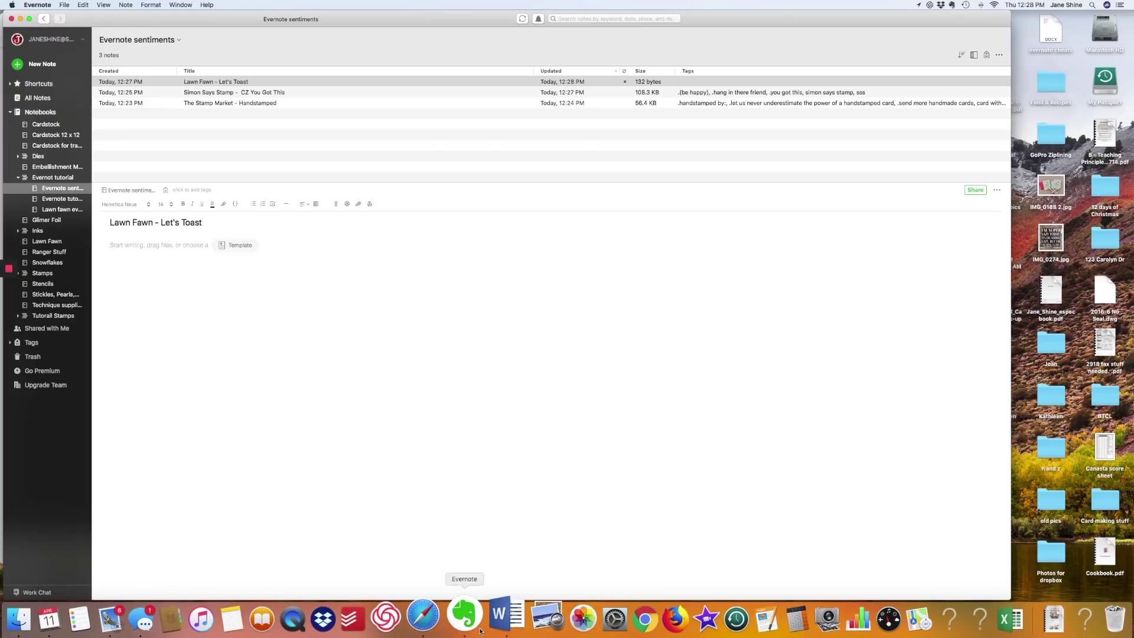
left_click(495, 618)
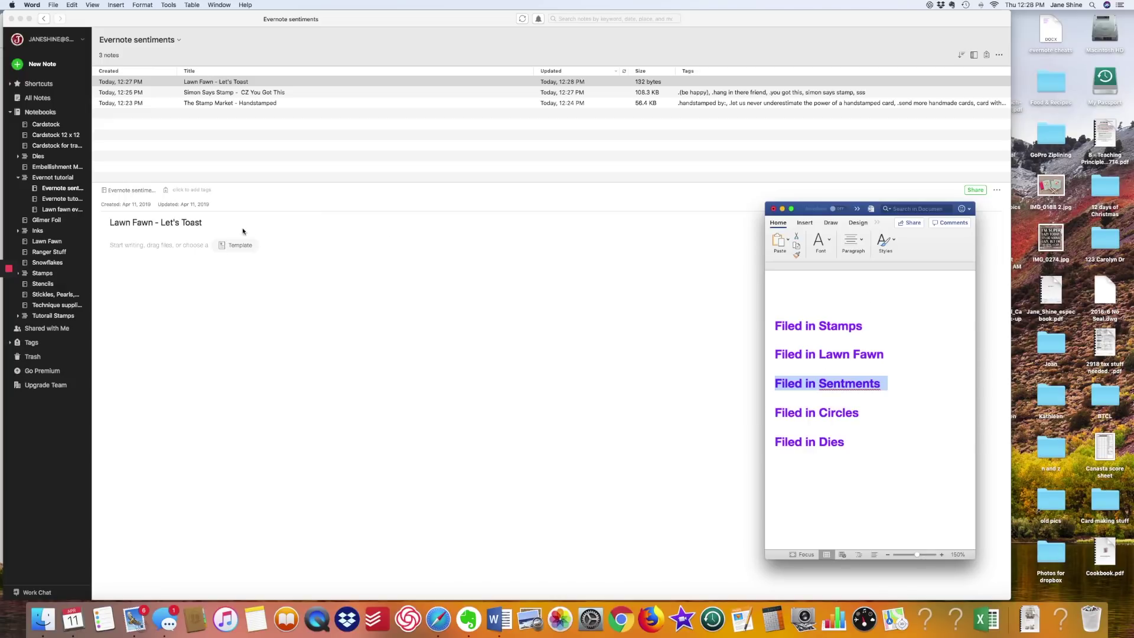
left_click(854, 442)
left_click_drag(854, 442, 788, 447)
key("super+c")
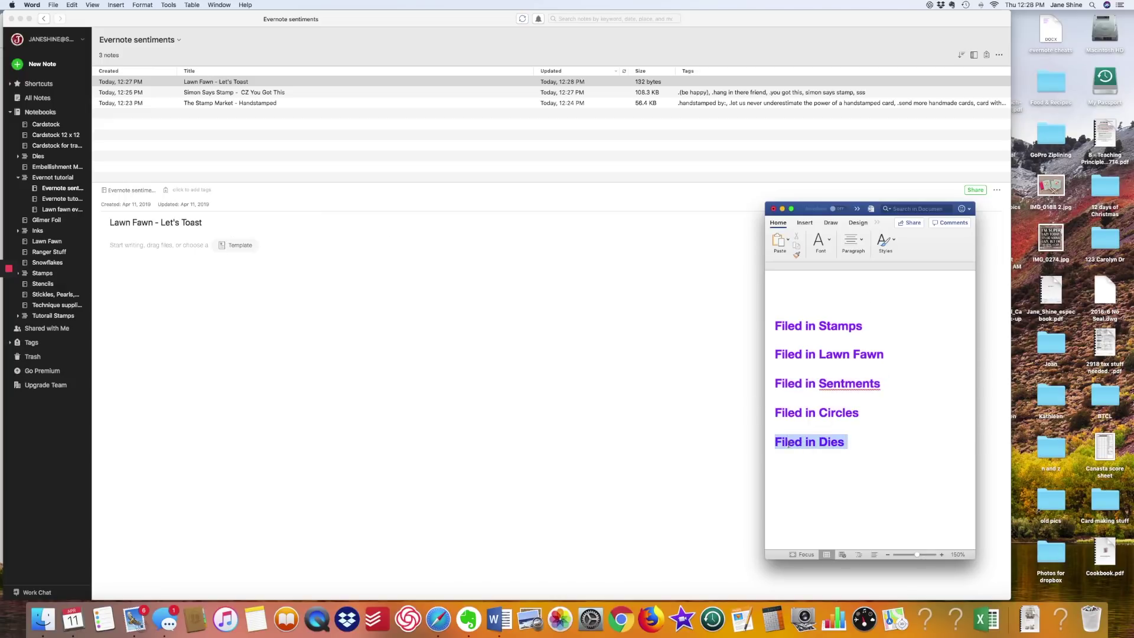
left_click(145, 243)
key("super+v")
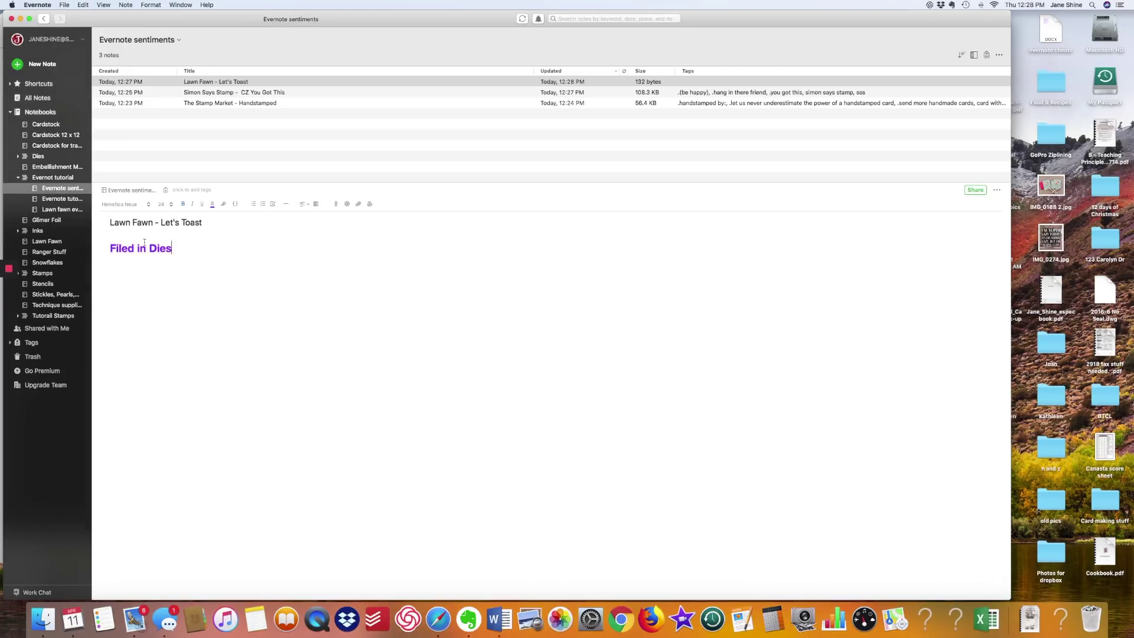
Step: Add the line "Matching Stamp Set" above the "Filed in Dies" label
left_click(211, 222)
key("Return")
key("Return")
key("Up")
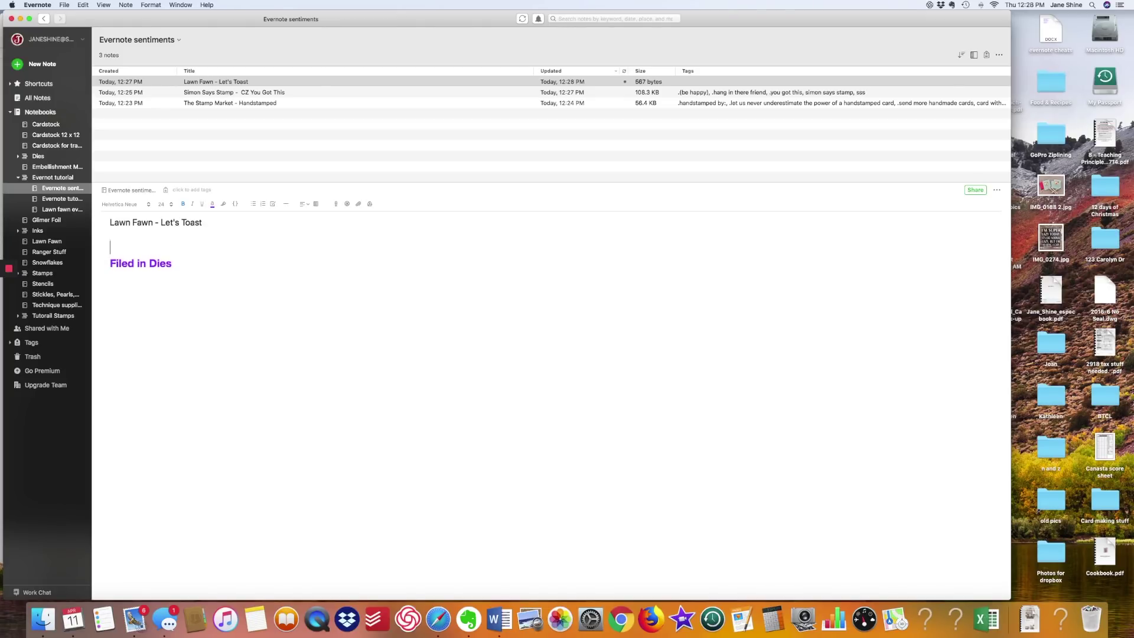
type("Matching Stamp Set")
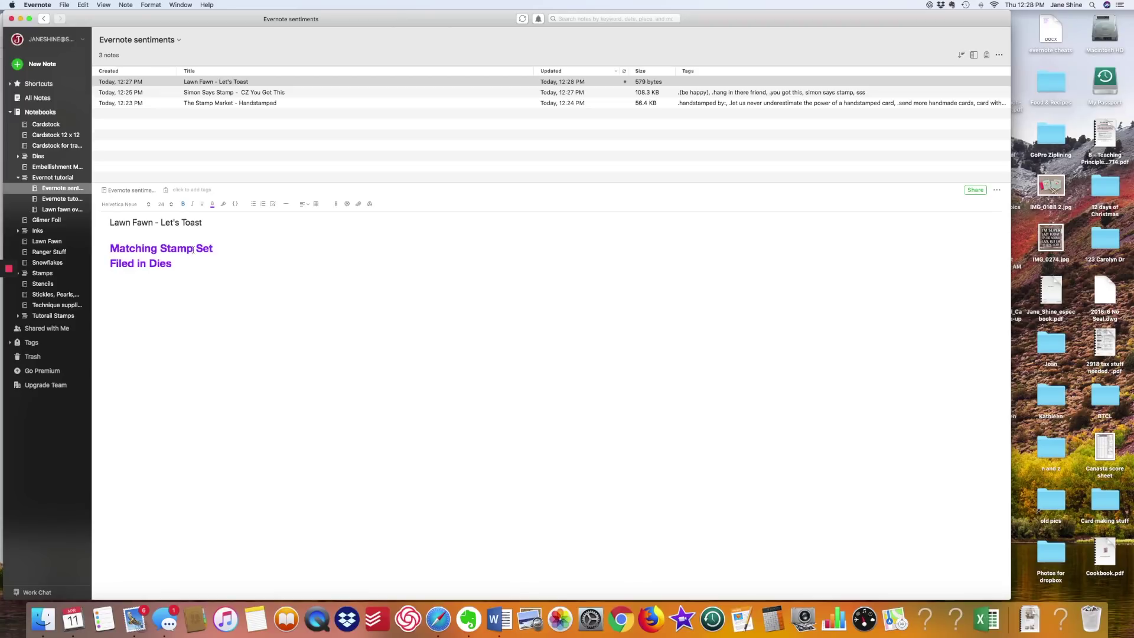
Step: Copy the note title "Lawn Fawn - Let's Toast", switch to Safari and run a Google image search for it
left_click_drag(217, 223, 107, 222)
key("super+c")
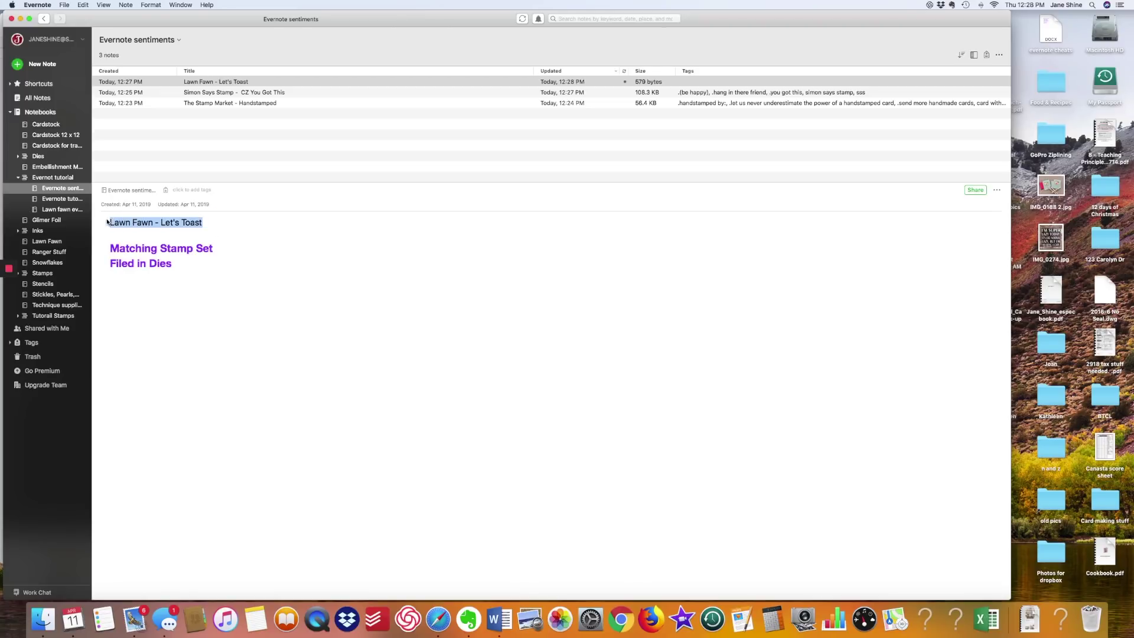
left_click(447, 611)
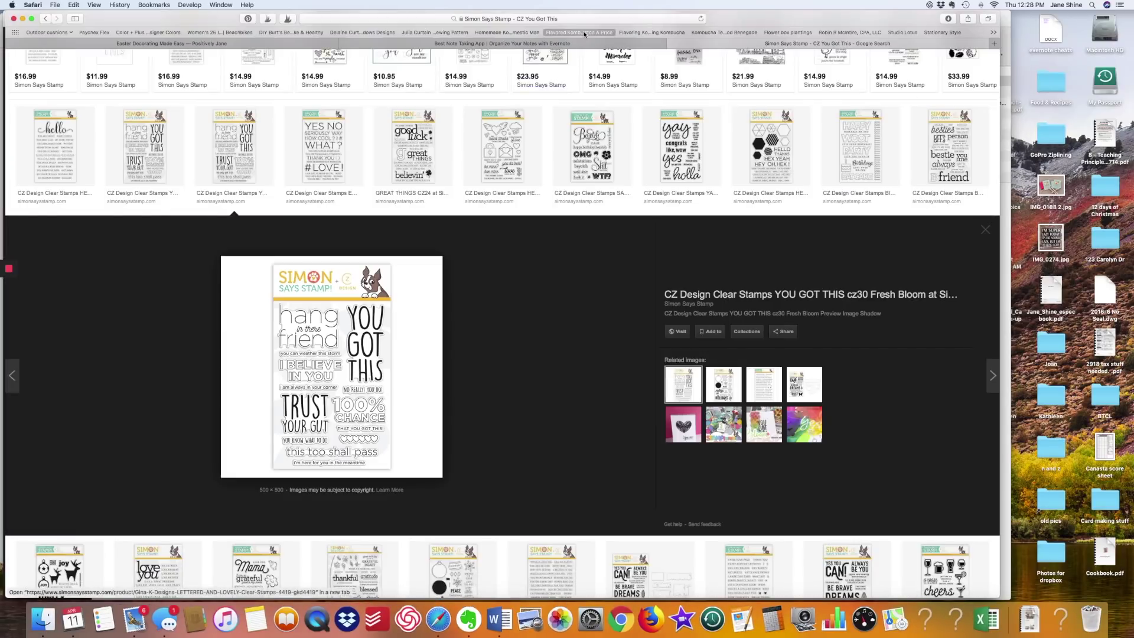
scroll(240, 64, "up", 5)
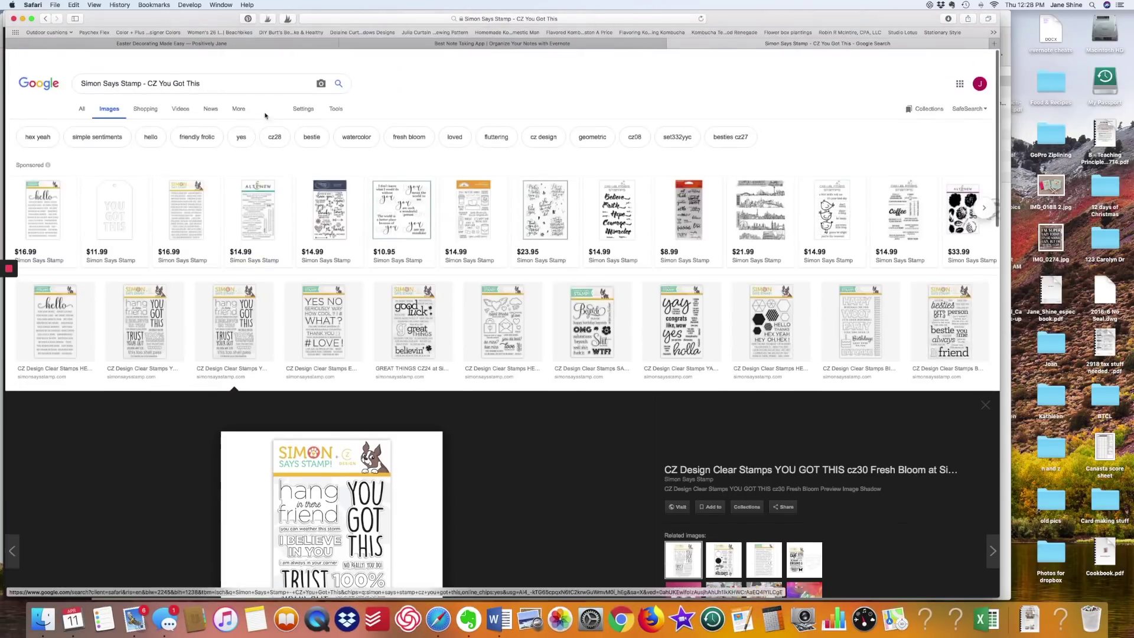
left_click_drag(200, 68, 69, 68)
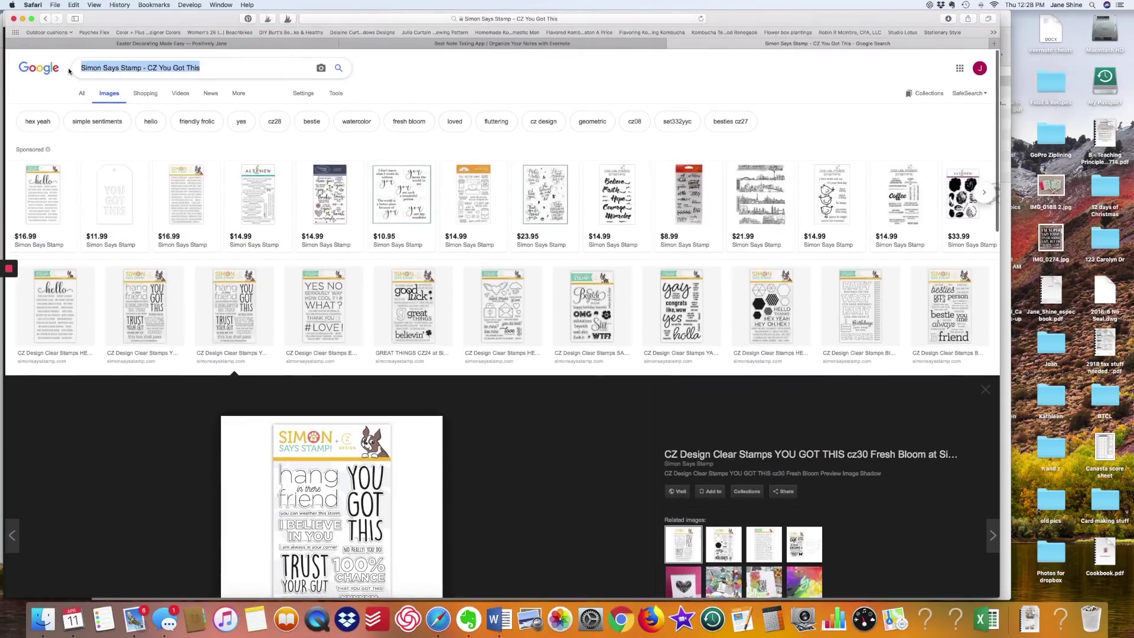
key("super+v")
key("Return")
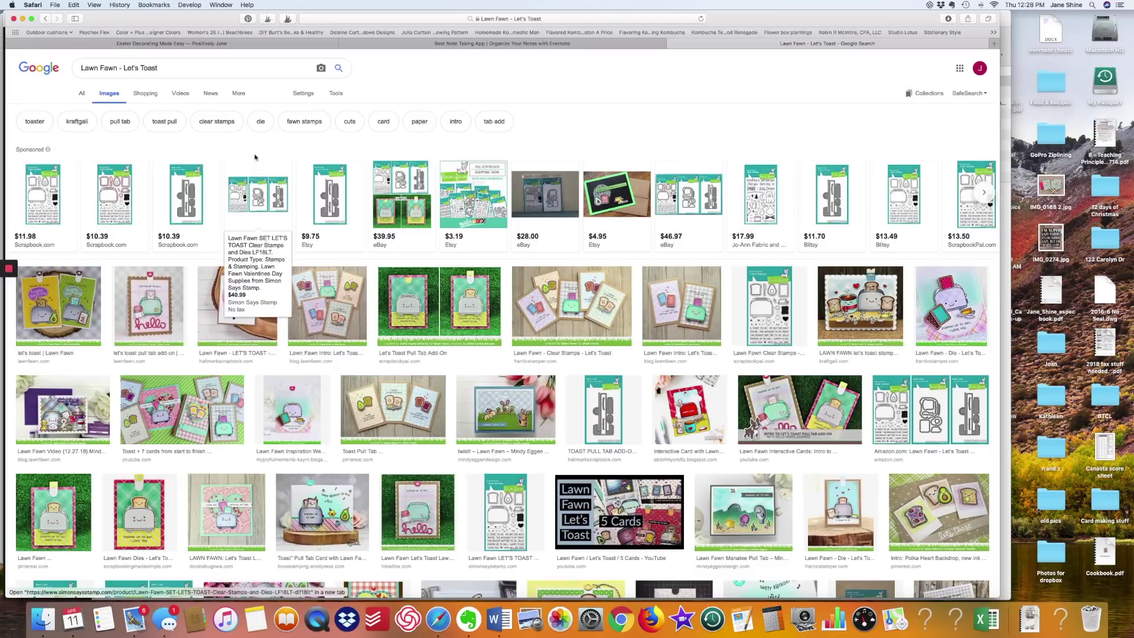
Step: Refine the image search to "Lawn Fawn - Let's Toast dies" and open the Scrapbook.com product page for the Pull Tab Add-On dies
left_click(183, 66)
type("dies")
key("Return")
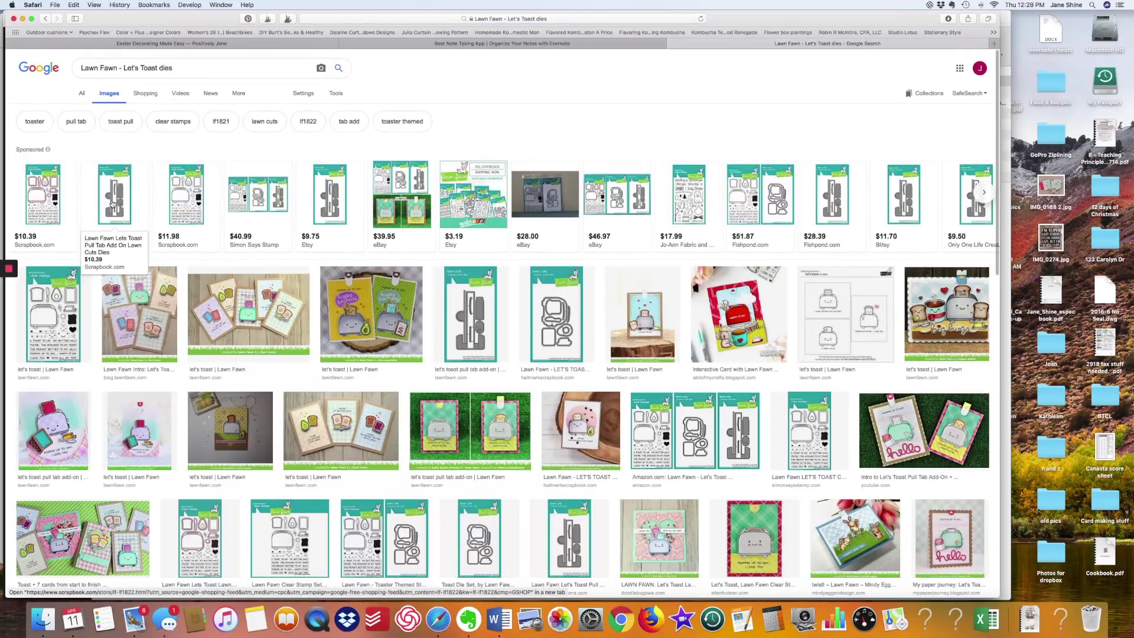
left_click(112, 204)
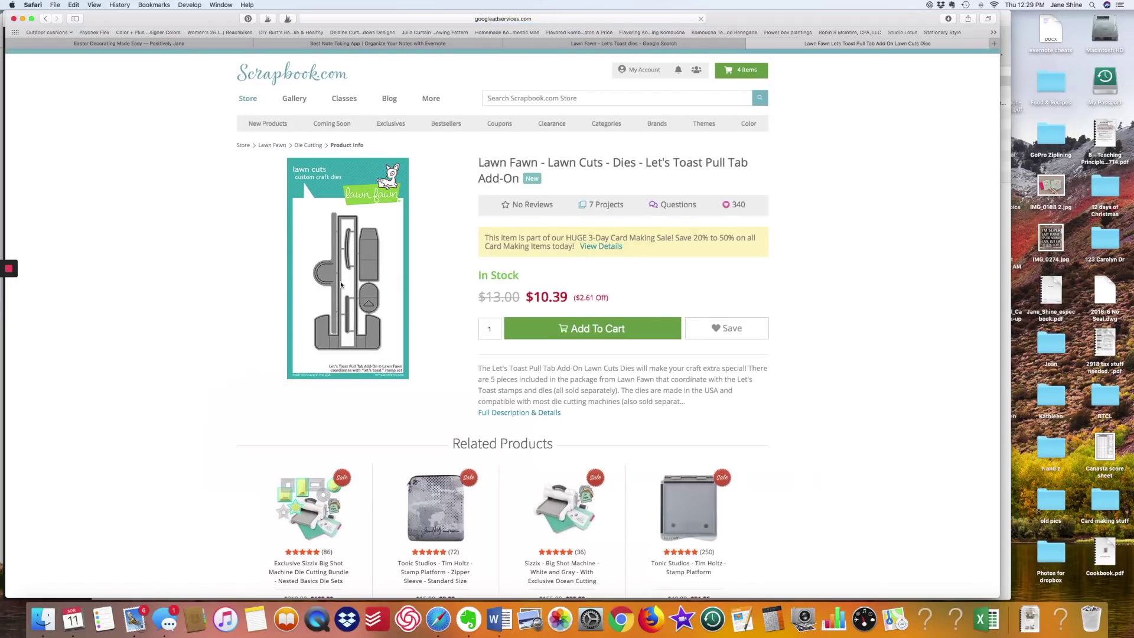
Step: Copy the product image of the pull tab dies and paste it after "Filed in Dies" in the Evernote note
right_click(340, 282)
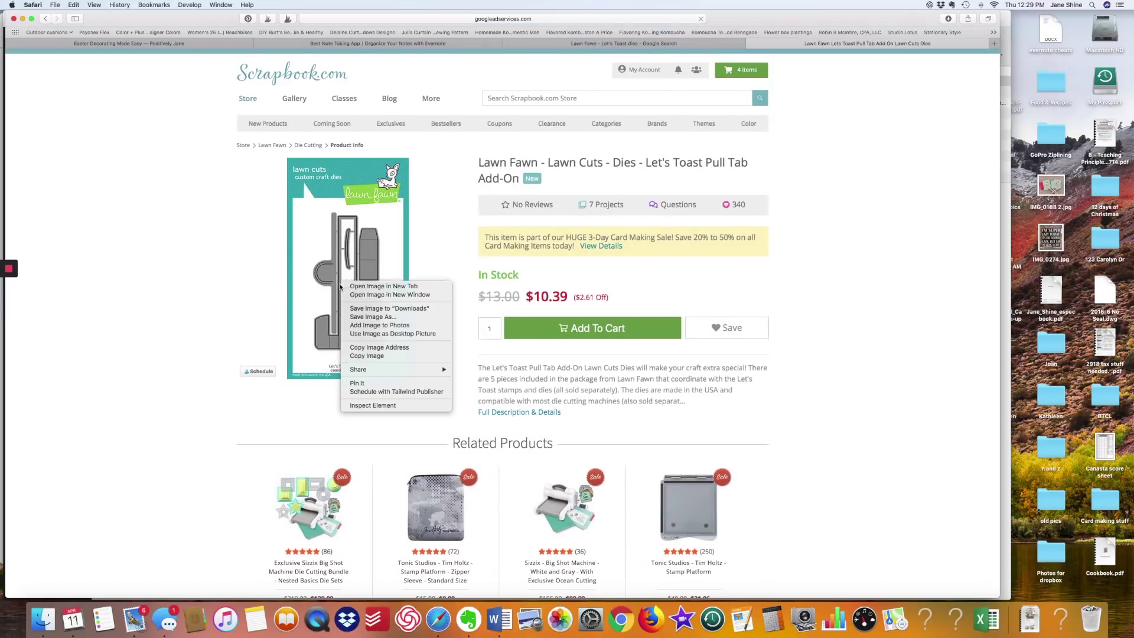
left_click(367, 355)
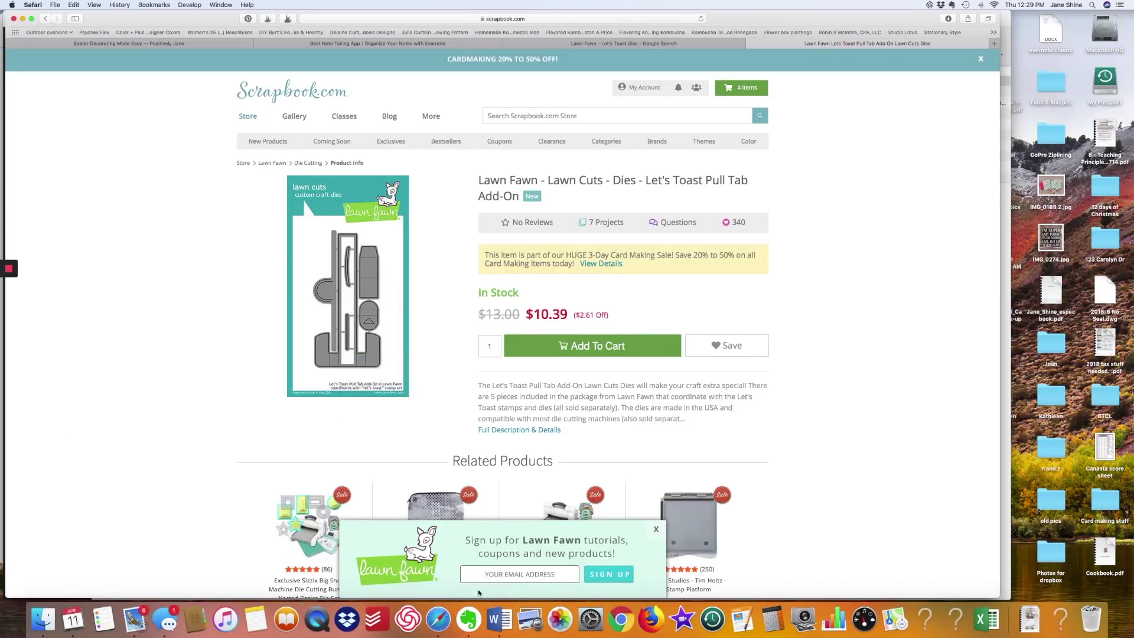
left_click(466, 617)
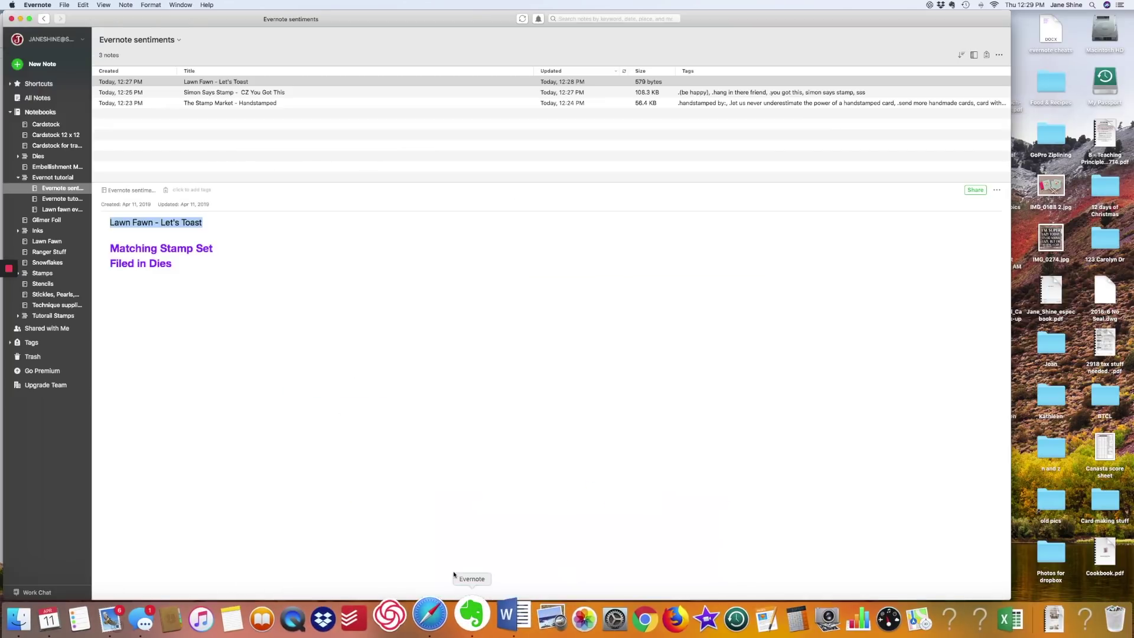
left_click(174, 263)
key("super+v")
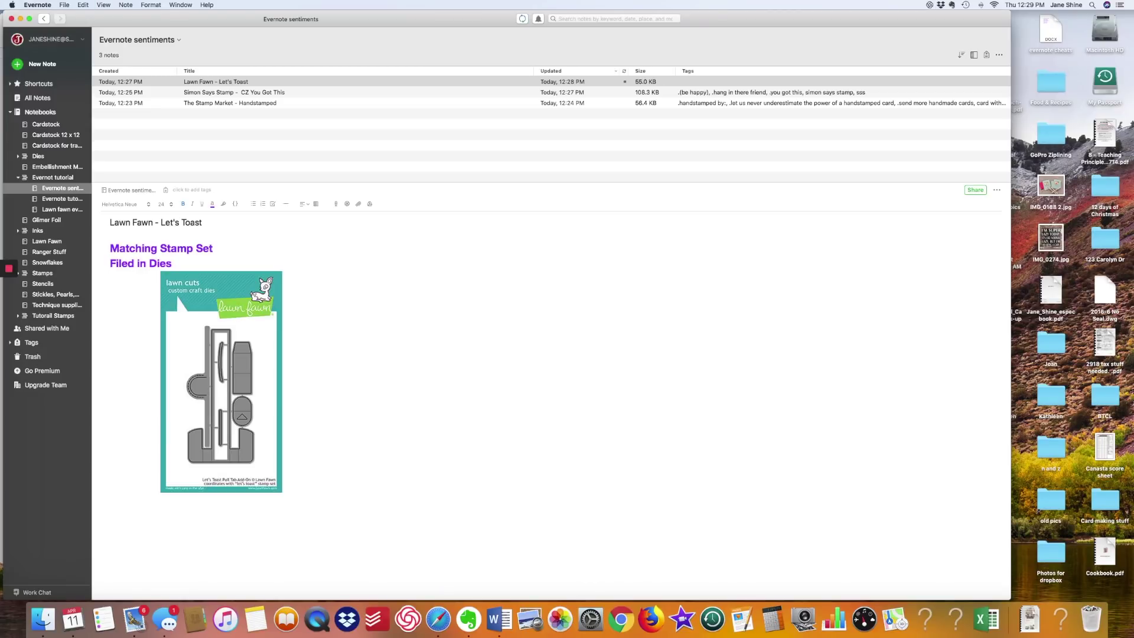
Step: Extend the note's title to "Lawn Fawn - Let's Toast Pull tab die"
left_click(203, 223)
type("Pull tab dioe")
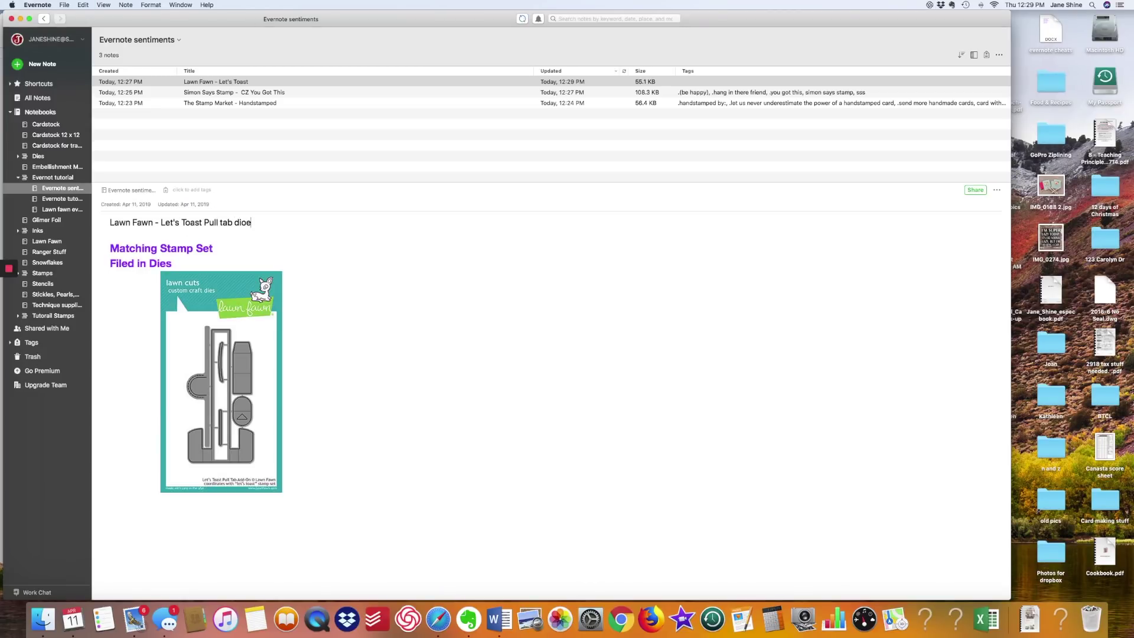
key("BackSpace")
key("BackSpace")
type("e")
Step: Tag the pull tab die note with "lawn fawn", "lf", "interactive" and "let's toast"
left_click(190, 189)
type("lawn fawn")
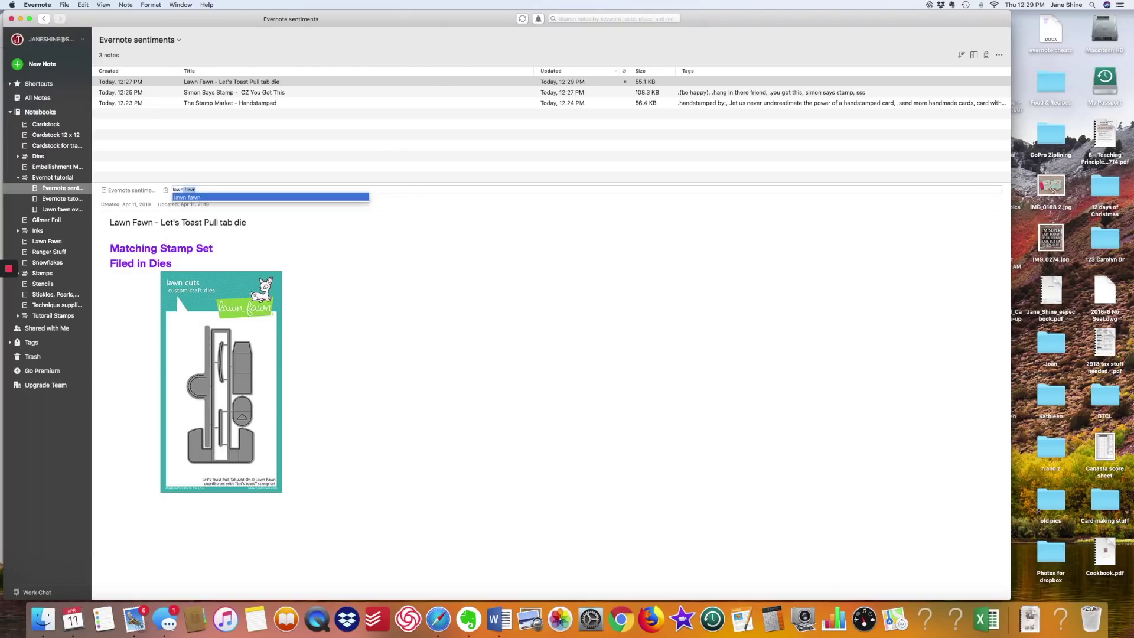
key("Return")
type("lf")
key("Return")
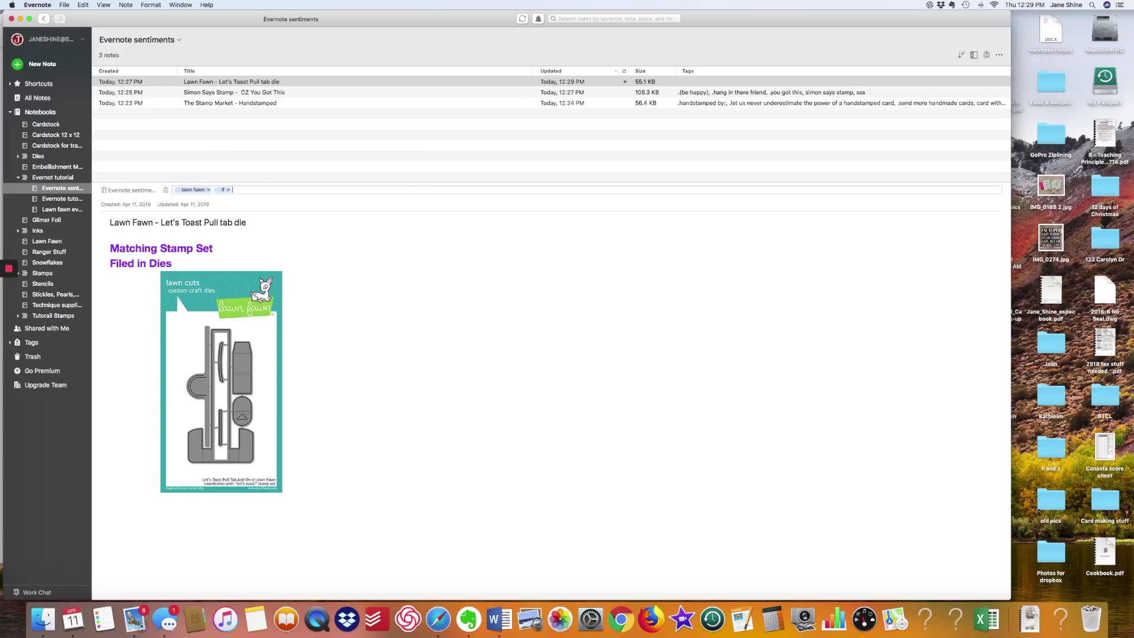
type("interactive")
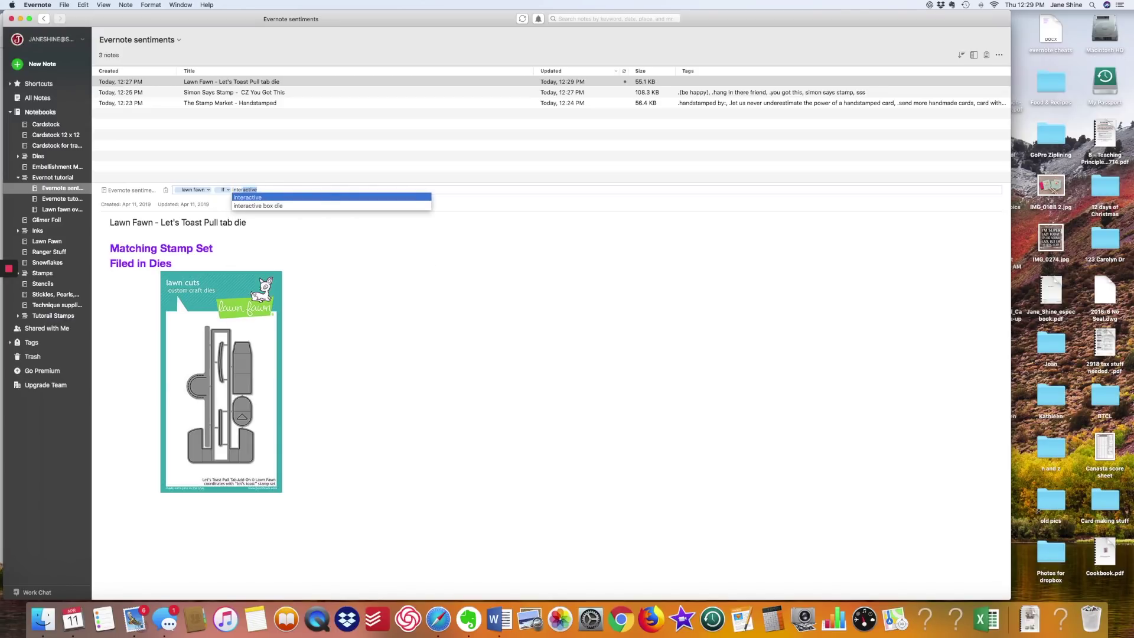
key("Return")
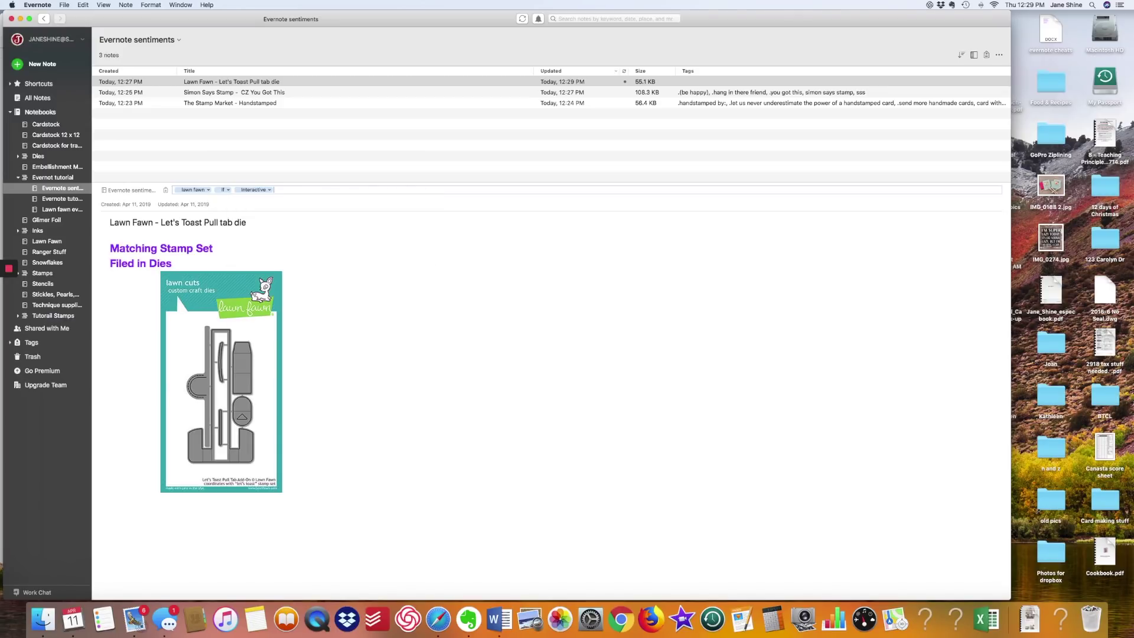
type("let's toast")
key("Return")
Step: Open the Cardstock notebook and create a note titled "Evernote tutorial" in it
left_click(39, 125)
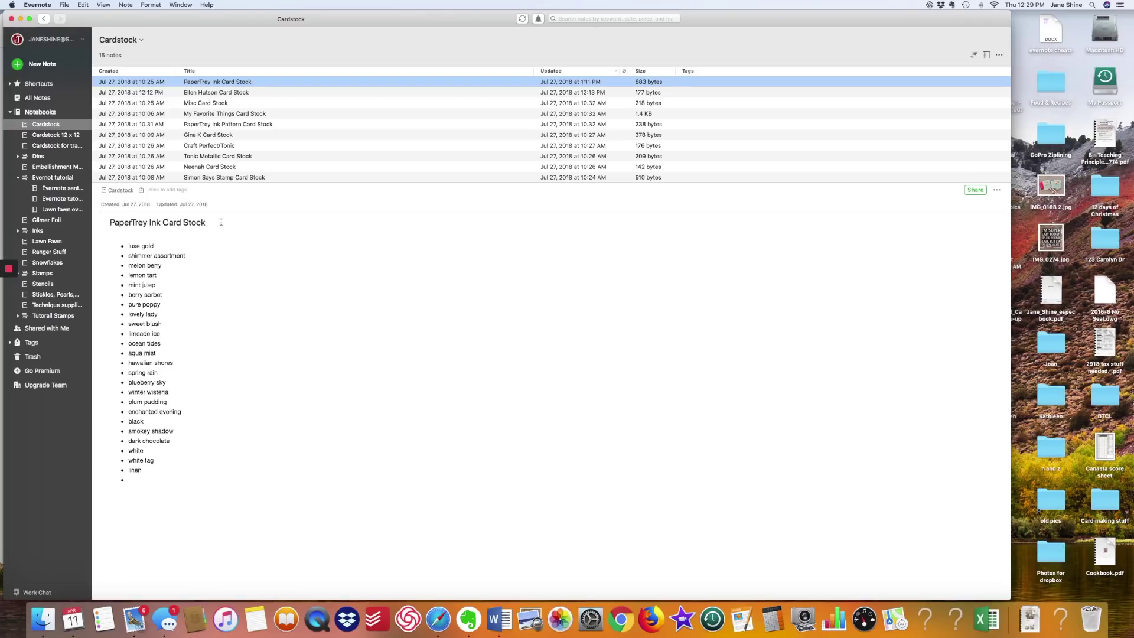
scroll(174, 340, "down", 1)
scroll(165, 366, "up", 1)
scroll(157, 394, "up", 1)
left_click(32, 66)
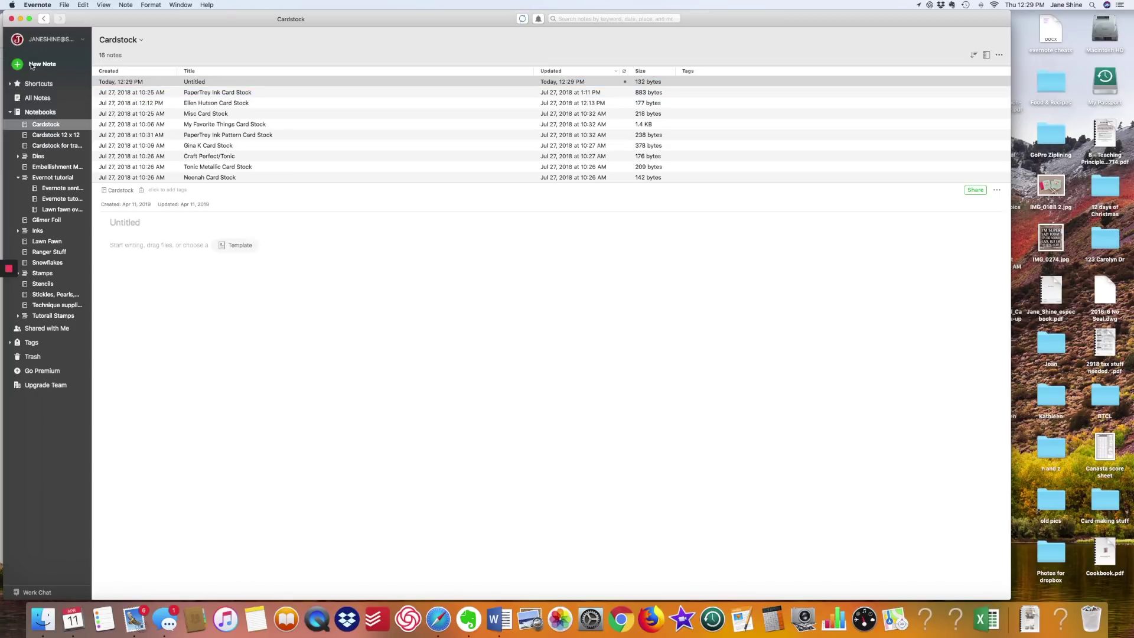
type("Evernote tutorial")
key("Return")
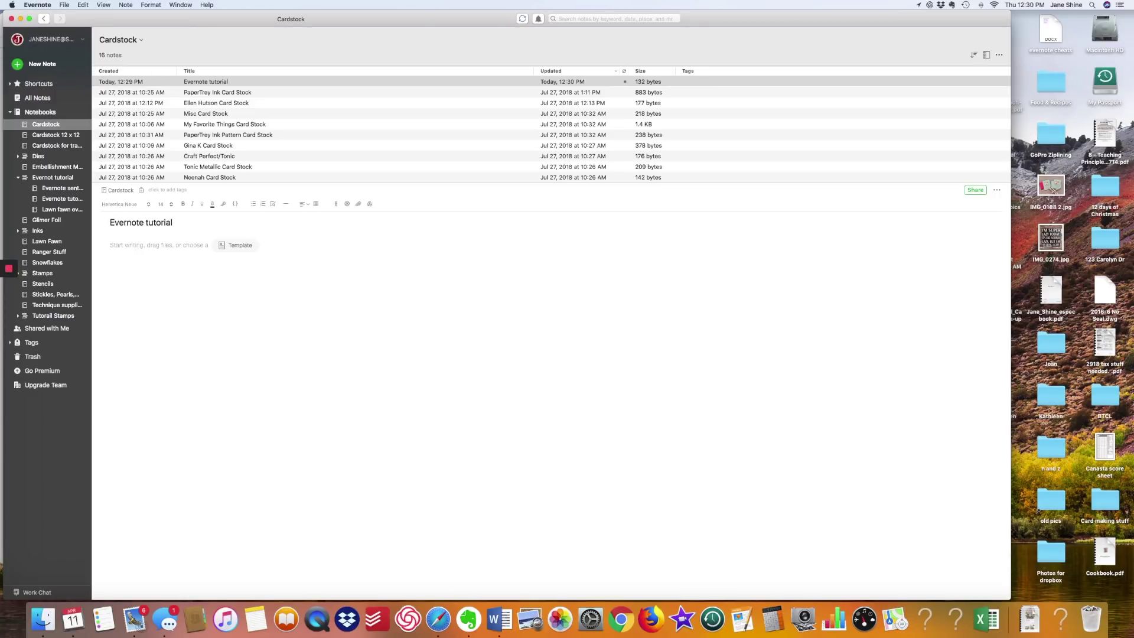
Step: List the colours "green", "red" and "putple" on separate lines in the body of the new cardstock note
type("gr")
type("raee")
key("BackSpace")
key("BackSpace")
key("BackSpace")
key("BackSpace")
type("een")
key("Return")
type("red ")
type("putple")
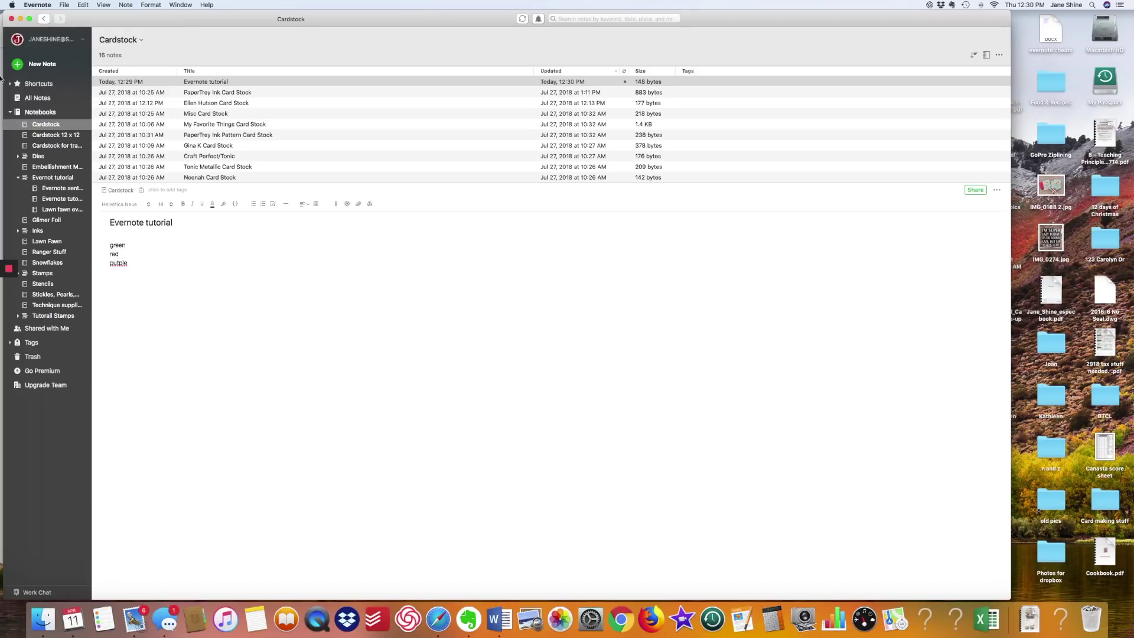
Step: Expand and open the Inks stack, and create a note titled "great ink" in it
left_click(18, 230)
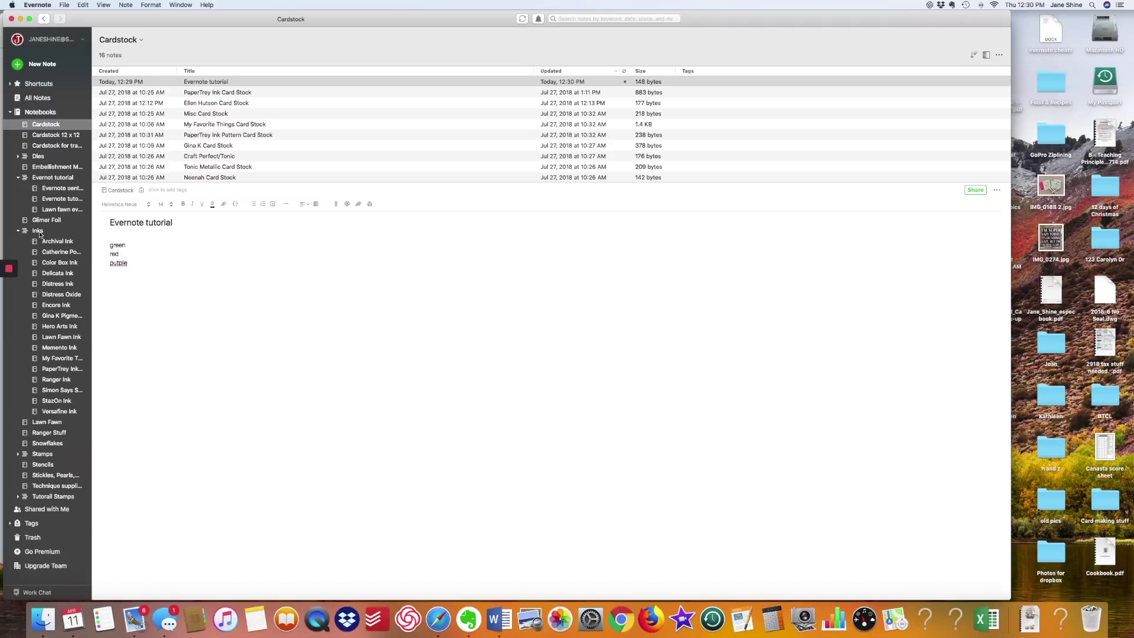
left_click(40, 234)
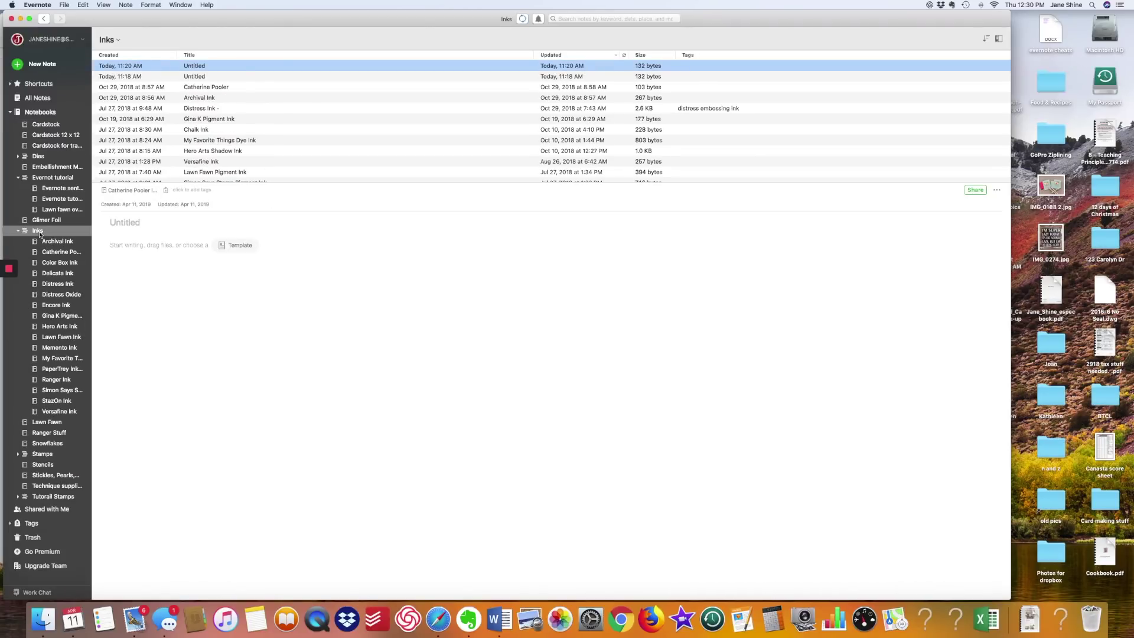
left_click(39, 65)
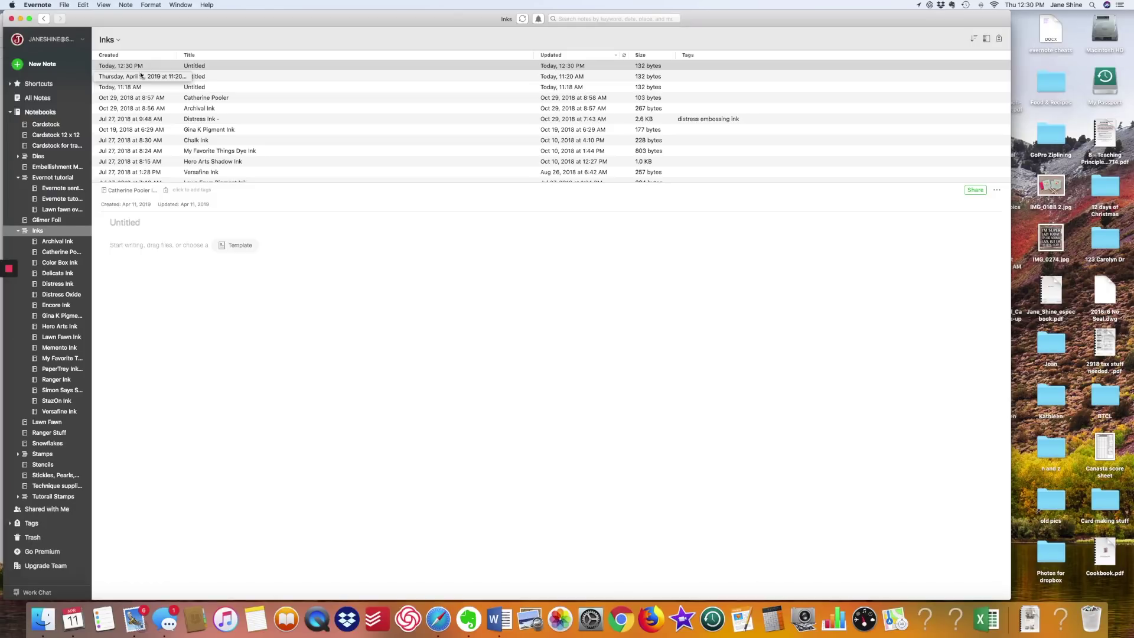
type("great ink")
key("Return")
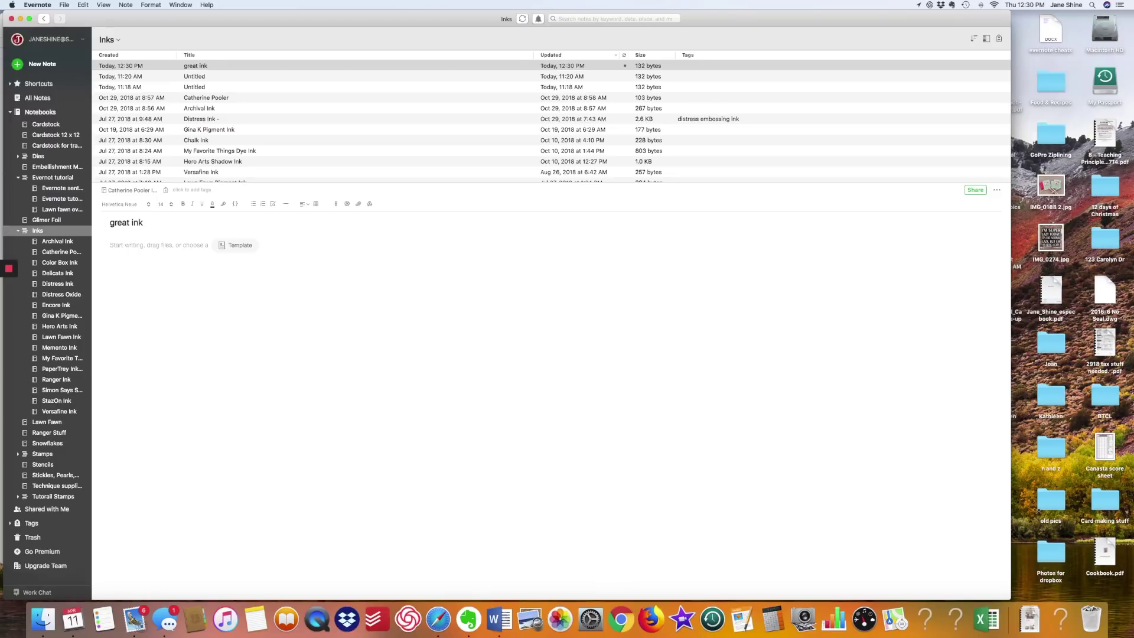
Step: List the ink colours "robins egg blue" and "purple" on separate lines in the body of the "great ink" note
type("robins egg ")
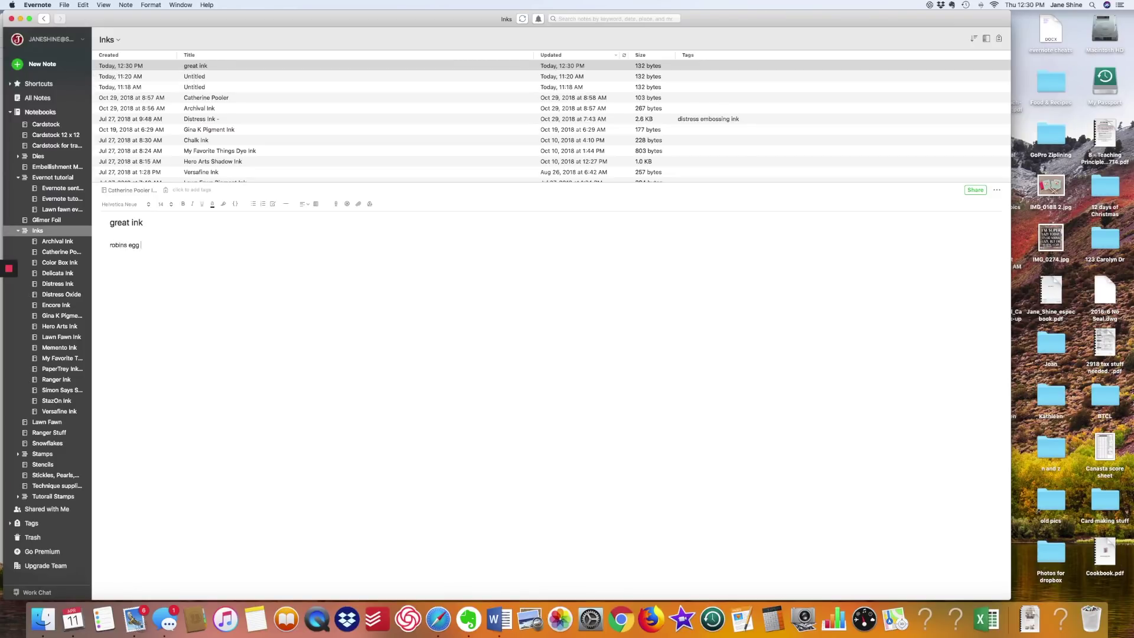
type("blue")
key("Return")
type("purple")
key("Return")
Step: Expand the Stamps and Dies stacks to review their notebooks, and open the Speech Bubble Dies notebook
left_click(18, 454)
scroll(48, 455, "down", 3)
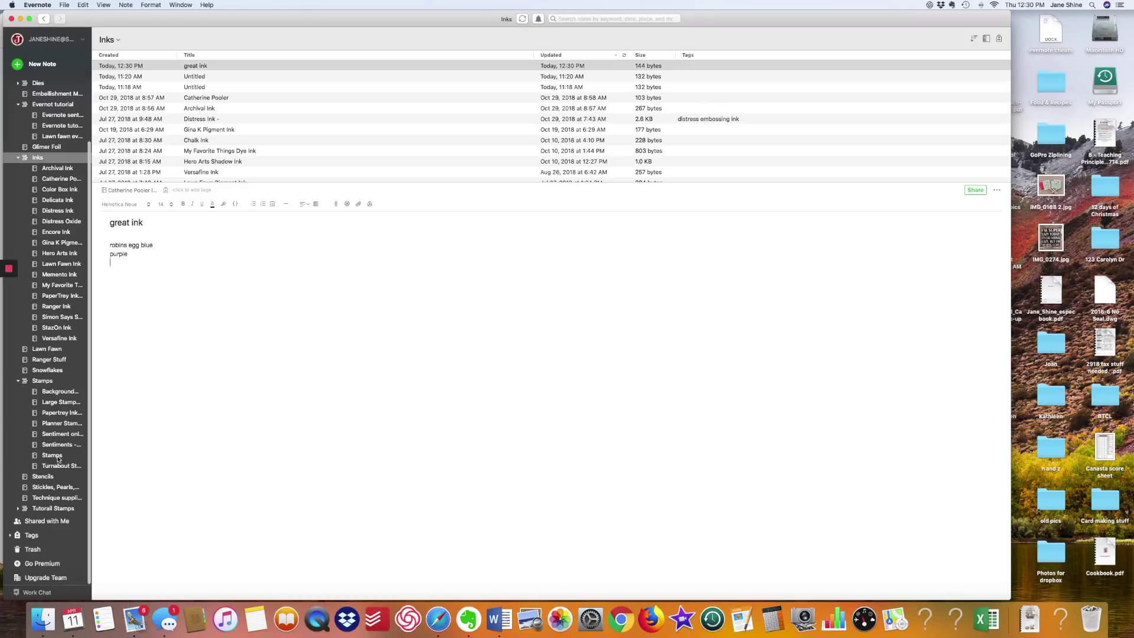
left_click(18, 84)
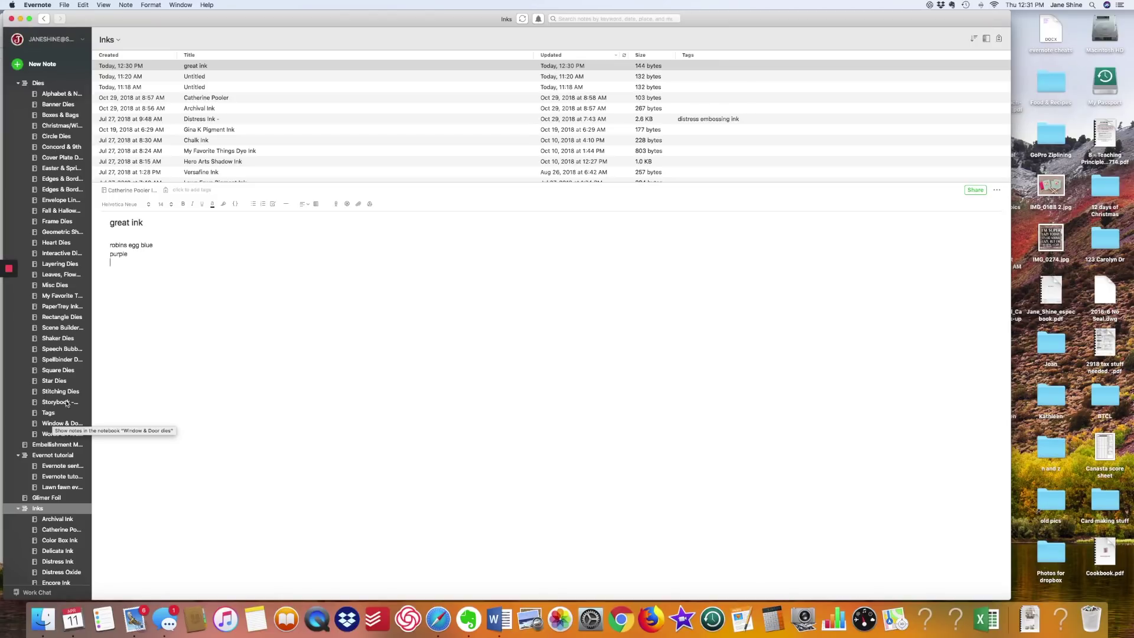
left_click(61, 349)
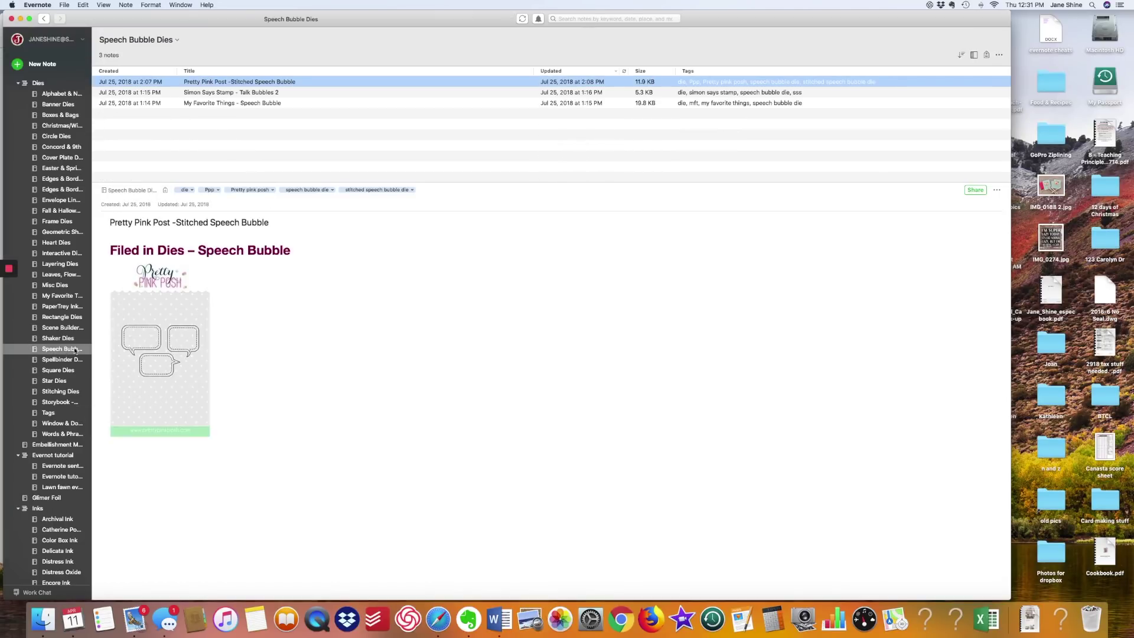
Step: Search all notes for ".happy valentines day" and view the "Simon Says - Stained Glass Love" and "Mama Elephant - I like you" notes
left_click(636, 18)
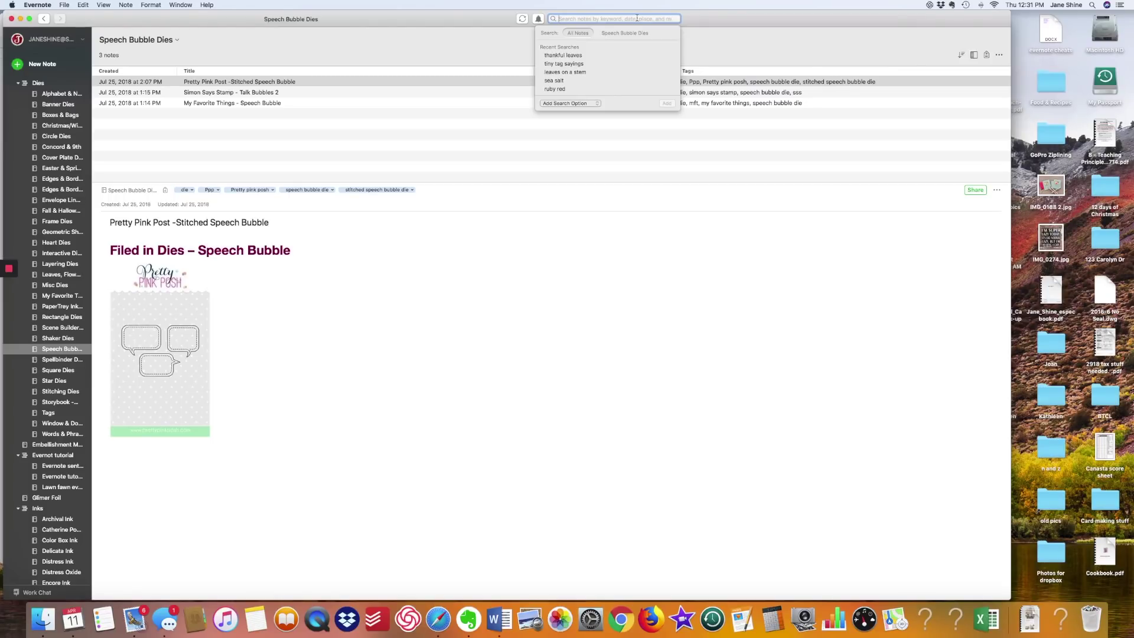
type(".happy")
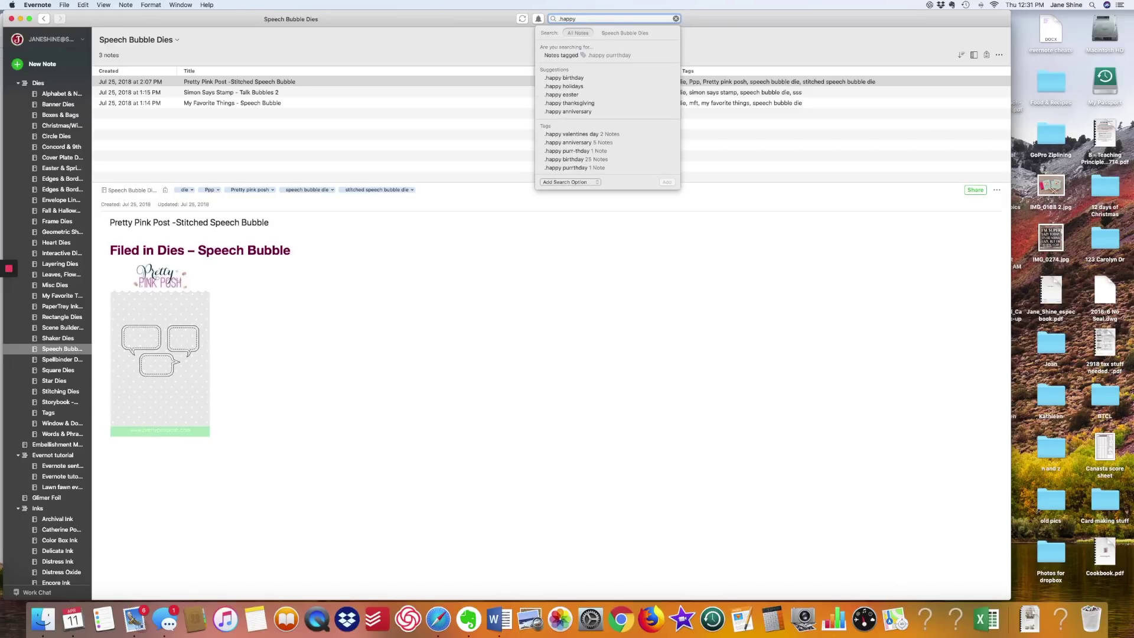
type(" valenti")
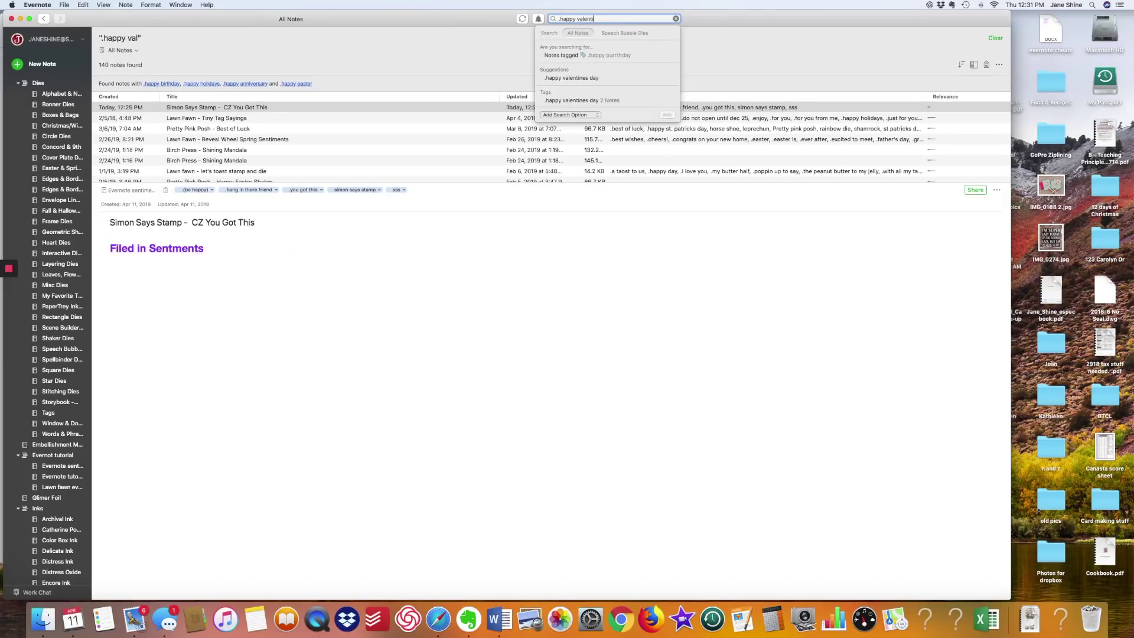
type("nes day")
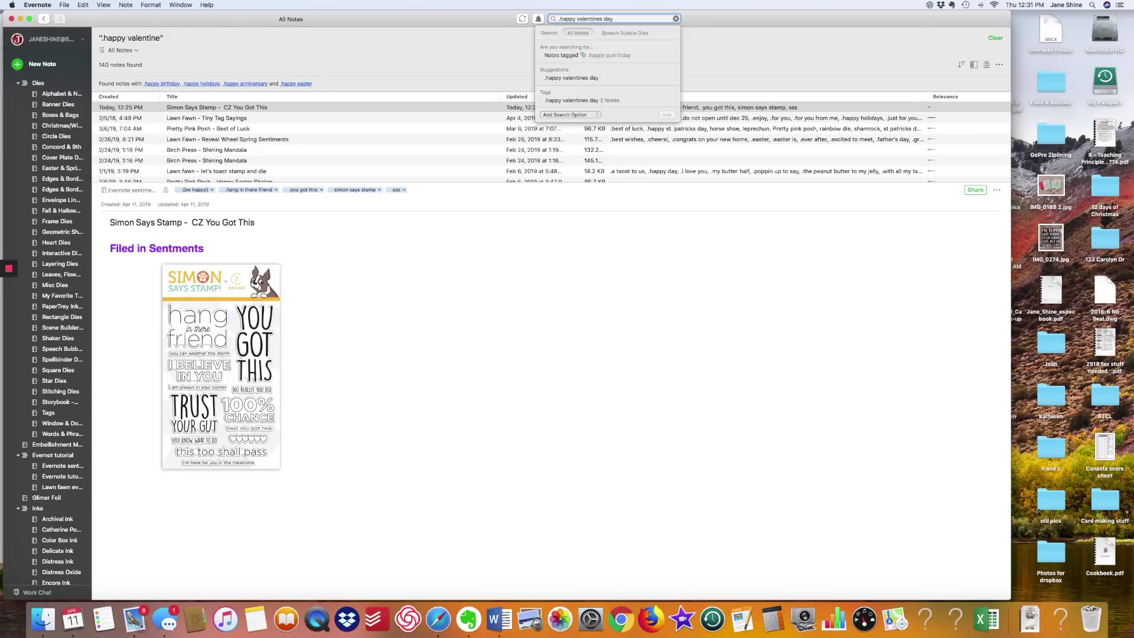
key("Return")
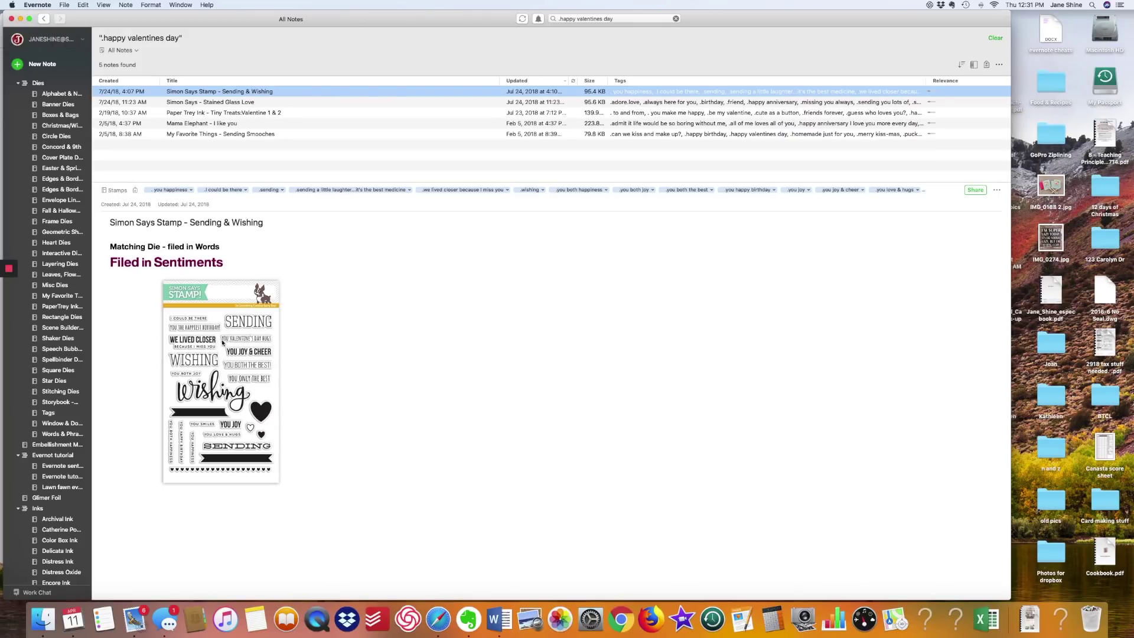
left_click(254, 103)
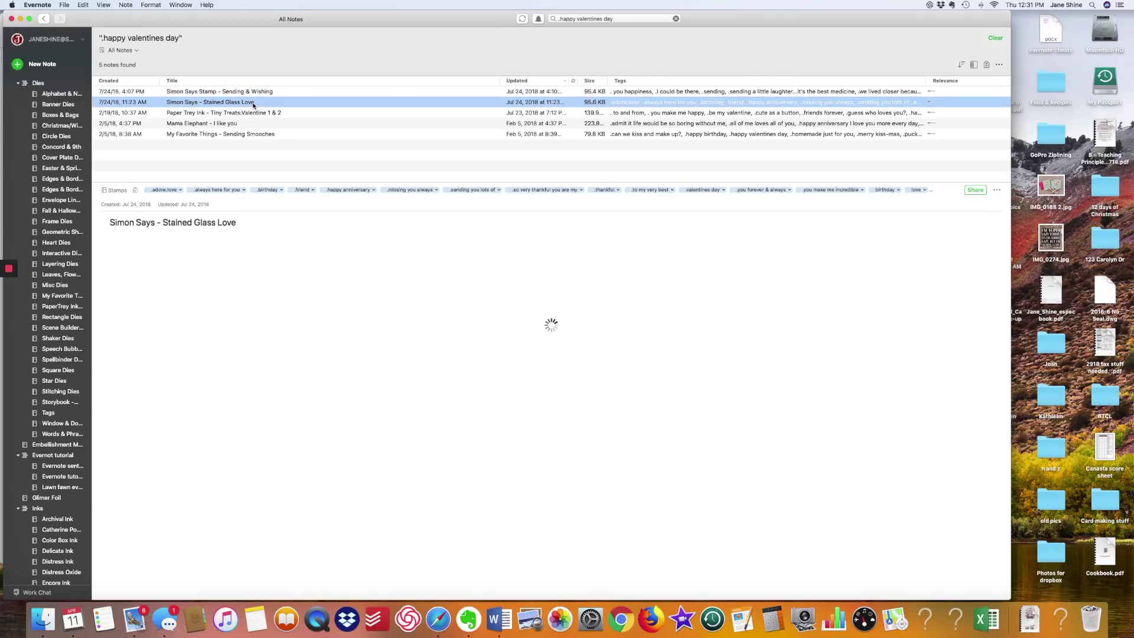
left_click(218, 124)
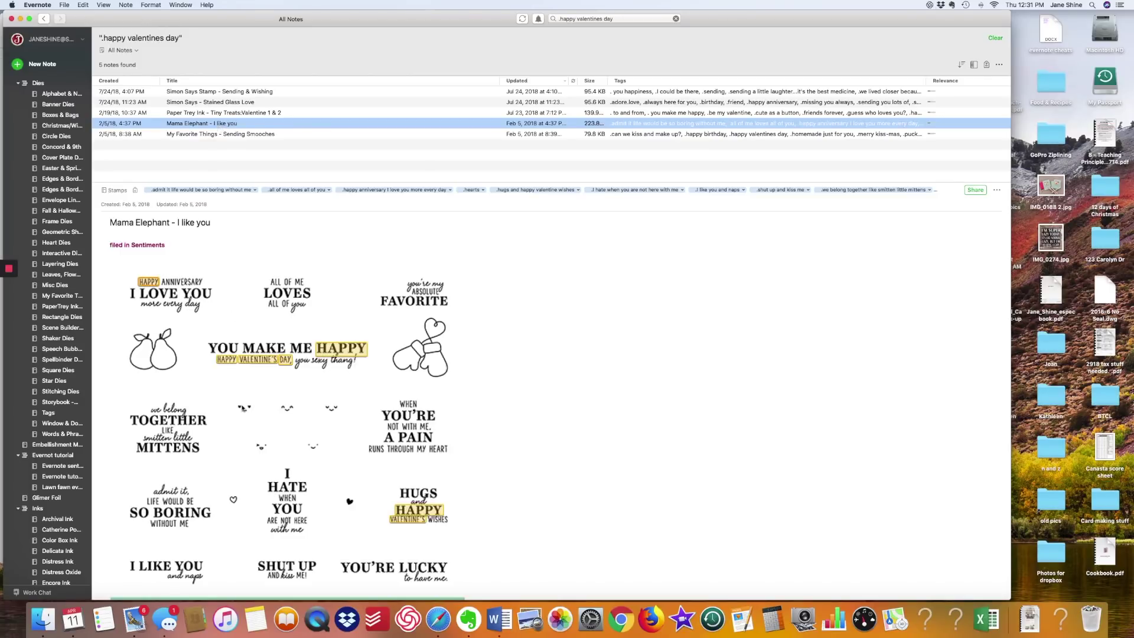
Step: View the rest of the "Mama Elephant - I like you" note and open the "My Favorite Things - Sending Smooches" note
scroll(384, 472, "down", 2)
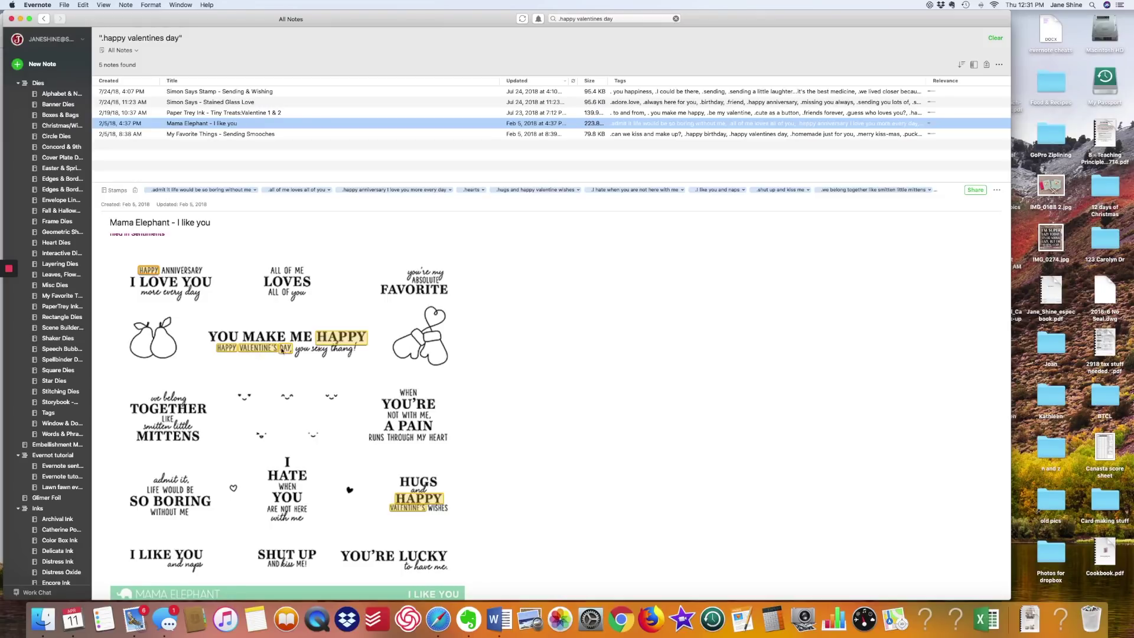
left_click(245, 134)
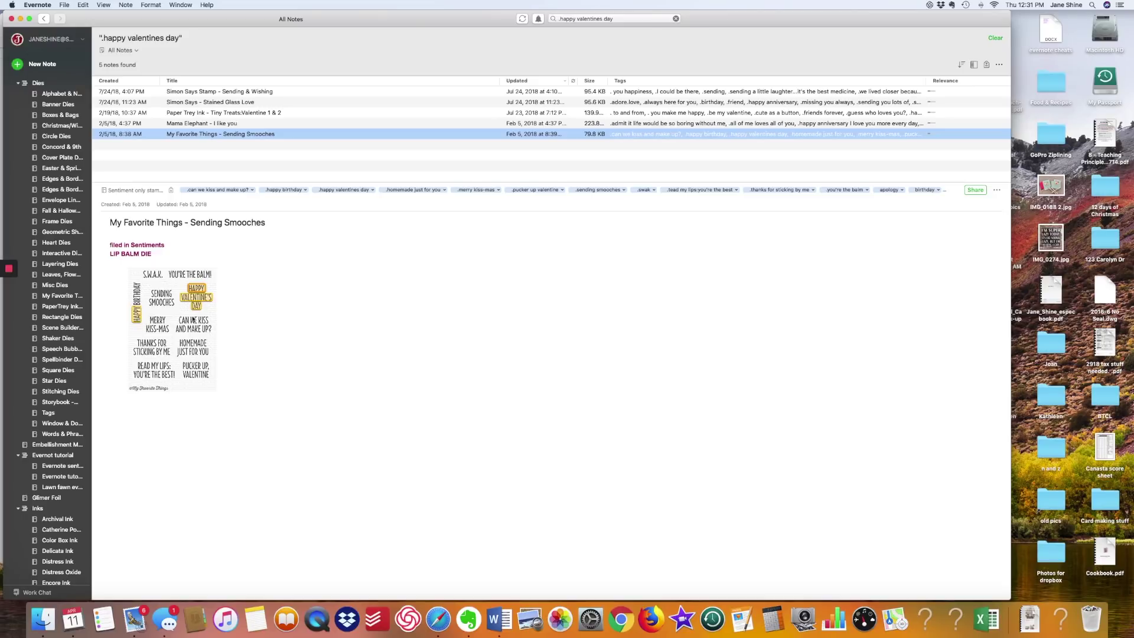
Step: Search all notes for "lawn fawn let's toast" and view the "let's toast stamp and die" and "Let's toast pull tab add on" notes
left_click(623, 18)
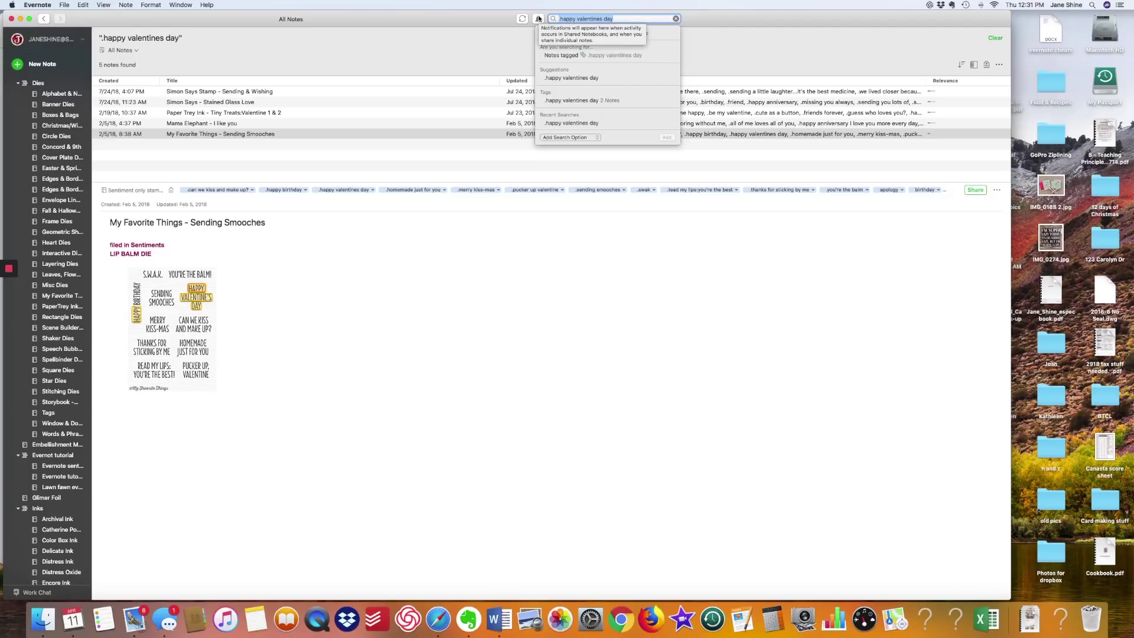
type("lawn fawn ")
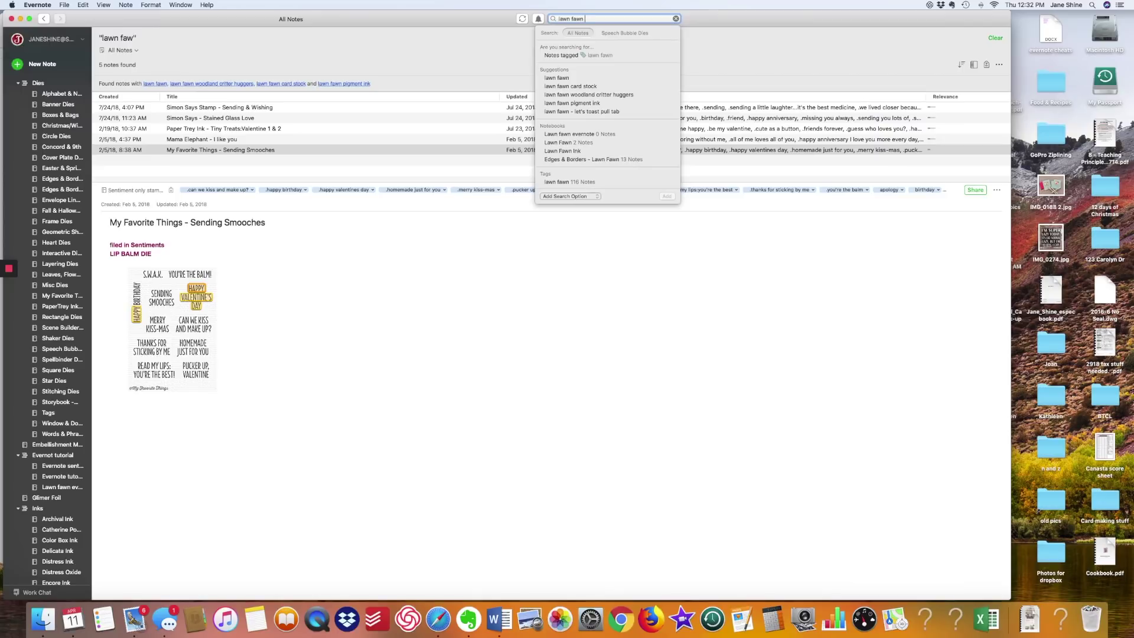
type("let;s")
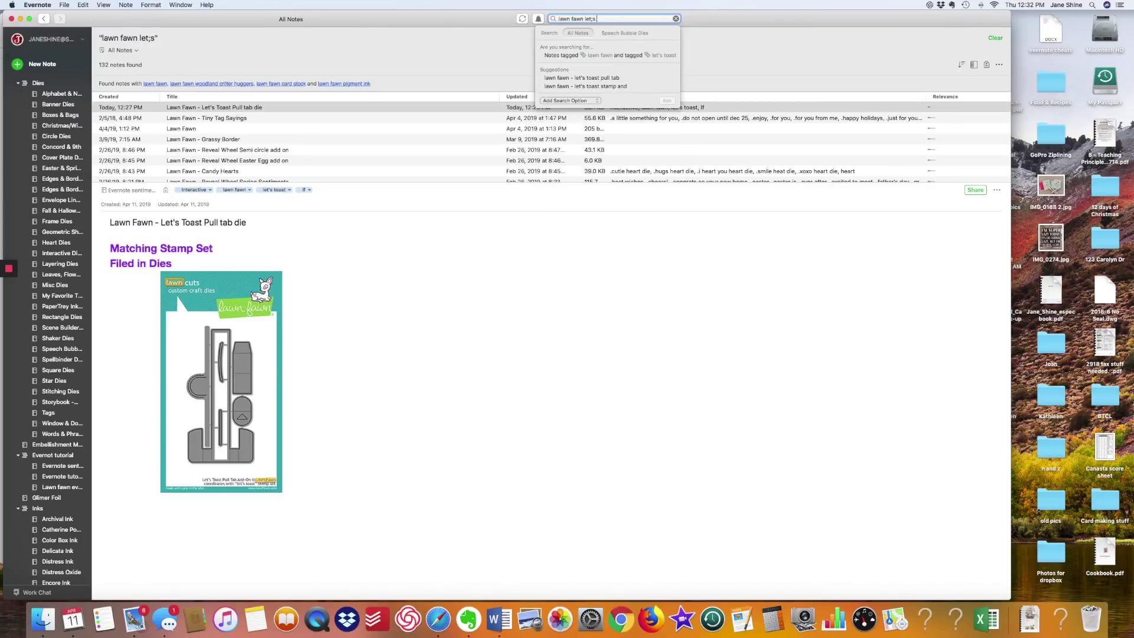
type(" t")
type("s toast")
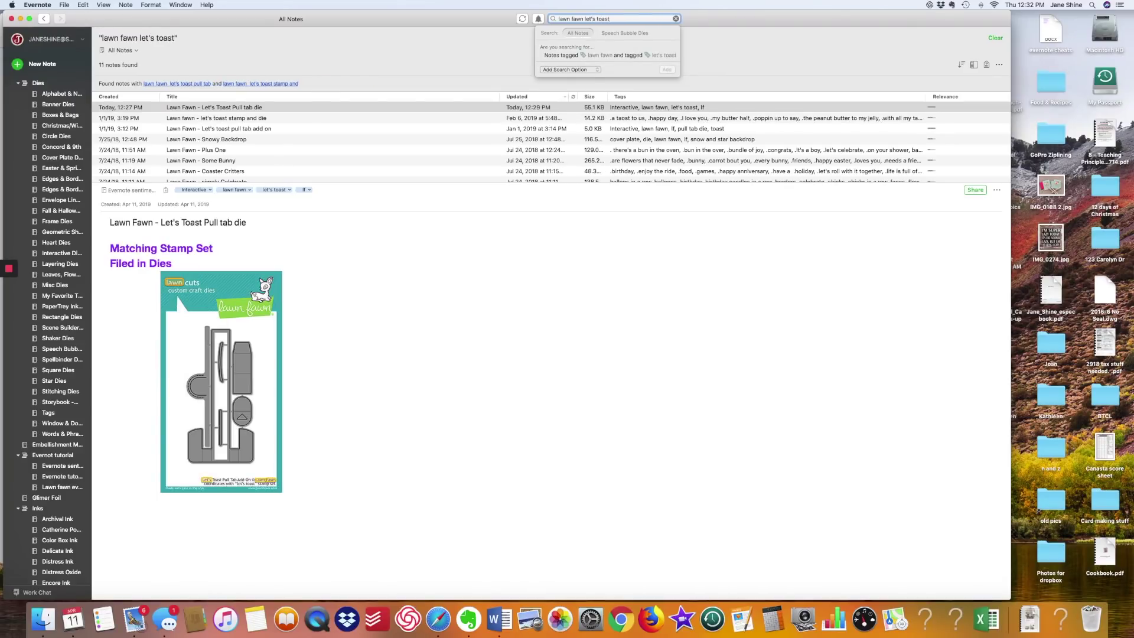
key("Return")
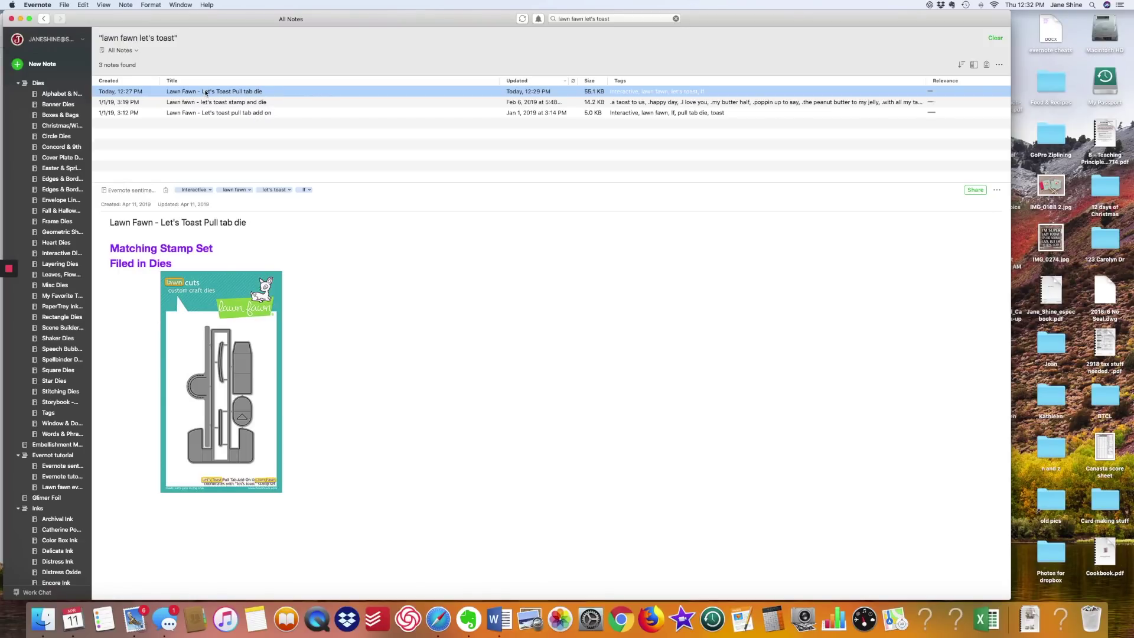
left_click(255, 105)
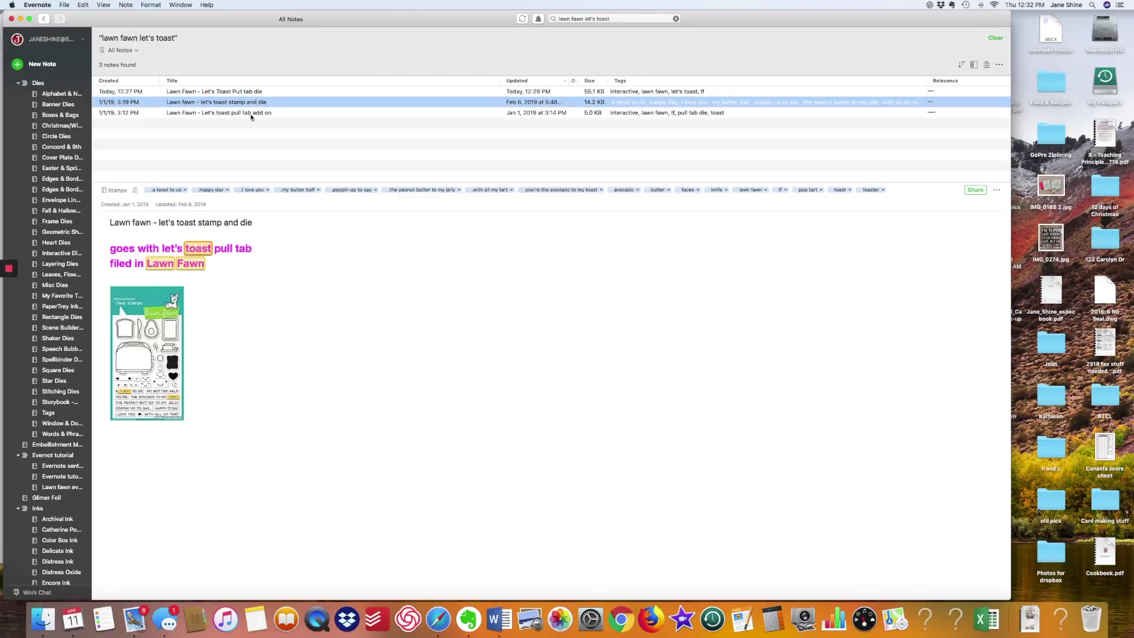
left_click(251, 114)
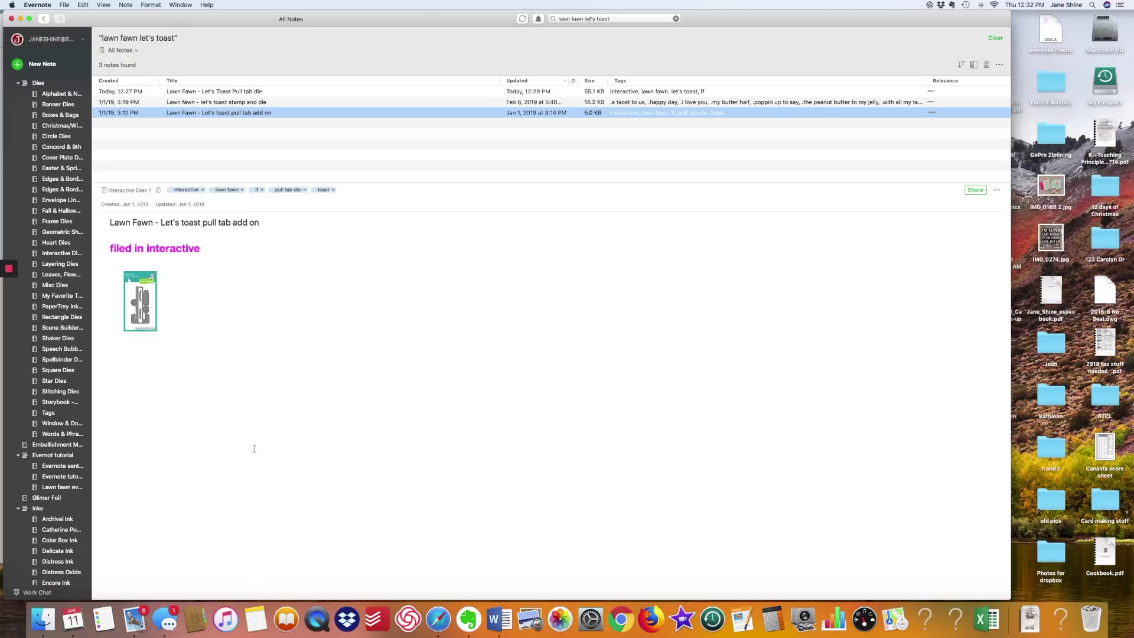
Step: Collapse the Dies and Stamps stacks in the notebook list
left_click(18, 83)
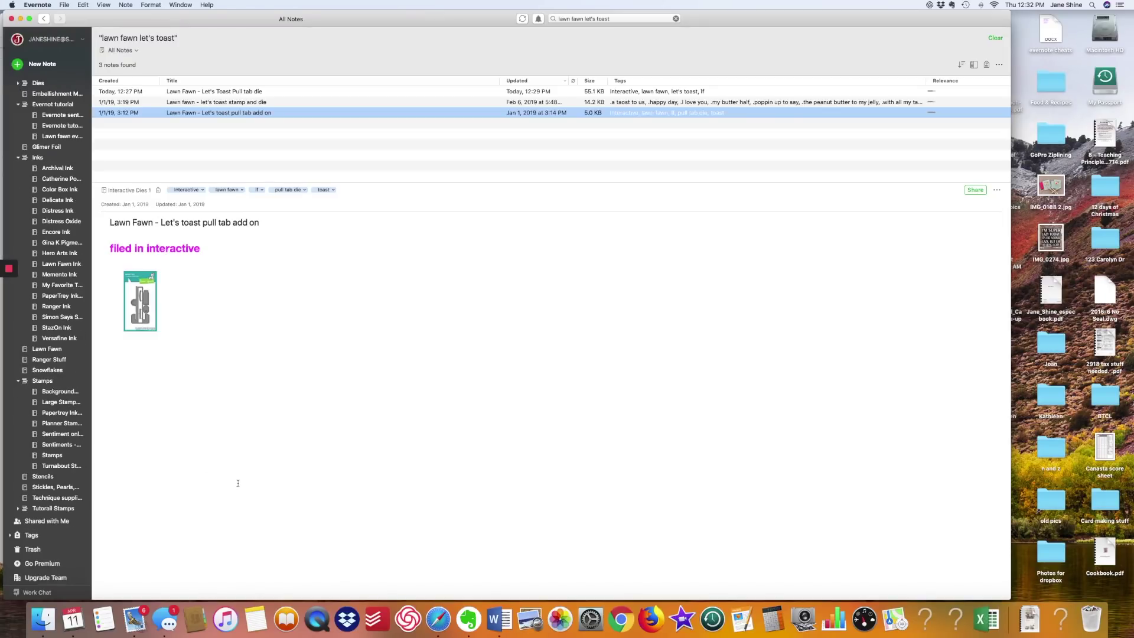
key("BackSpace")
left_click(18, 380)
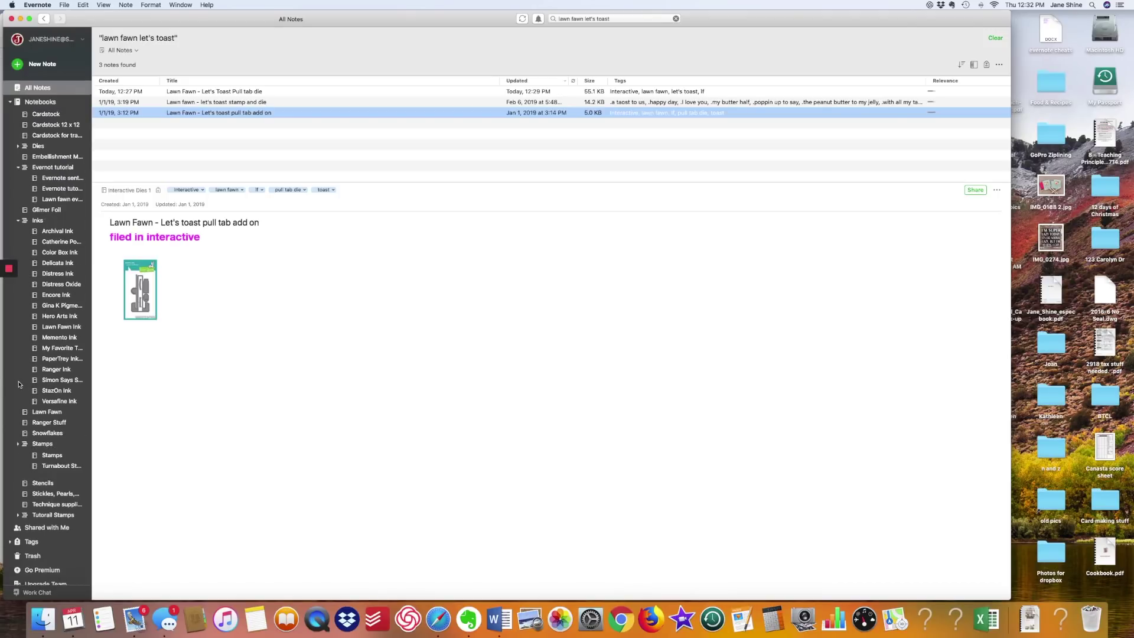